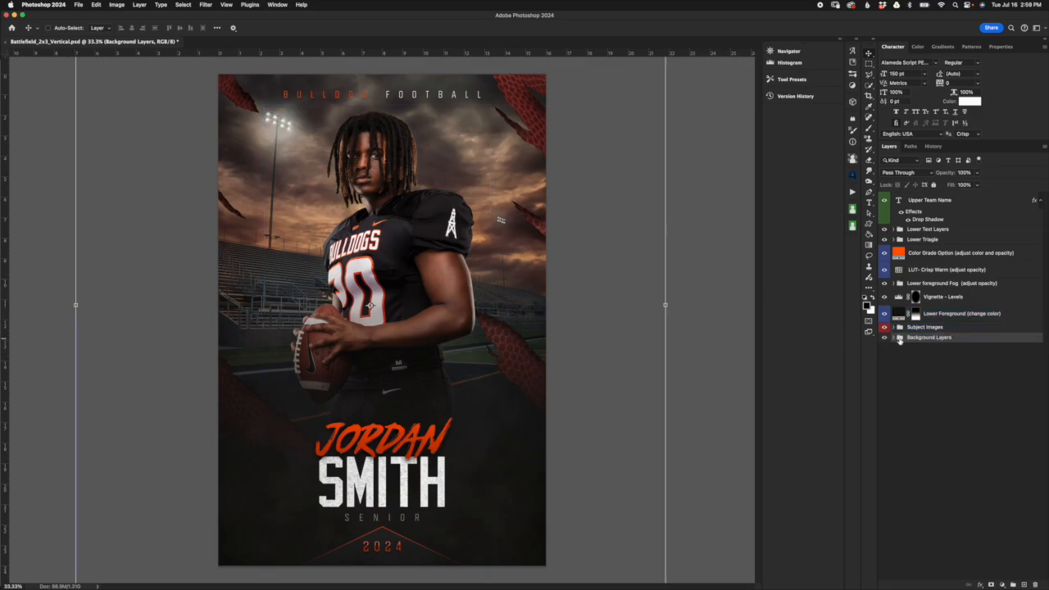
# Expand the Background Layers group and examine its field, football texture and solid background color layers
pyautogui.click(894, 337)
pyautogui.click(953, 370)
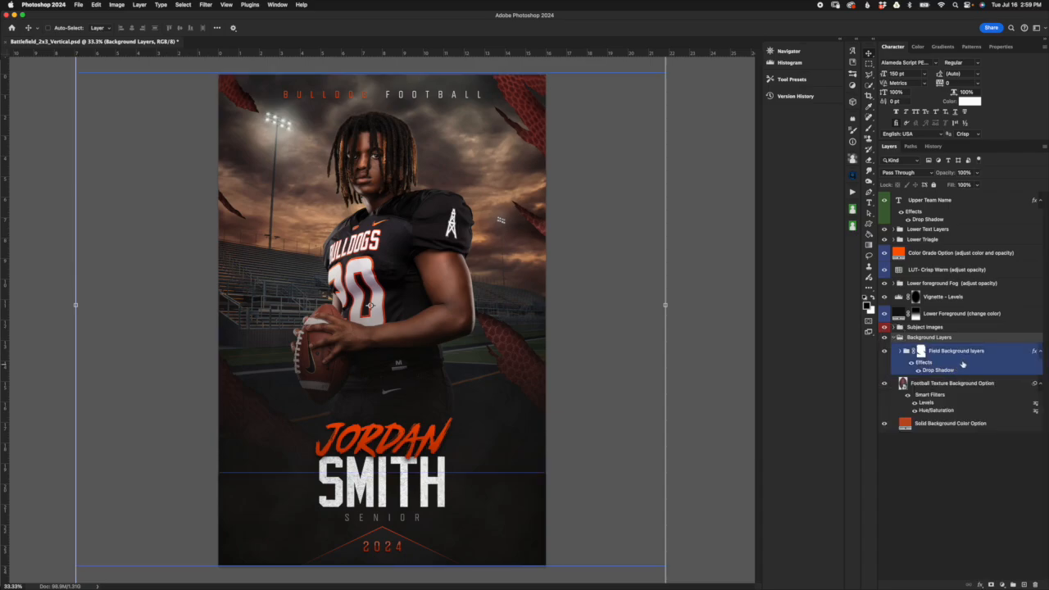
pyautogui.click(963, 424)
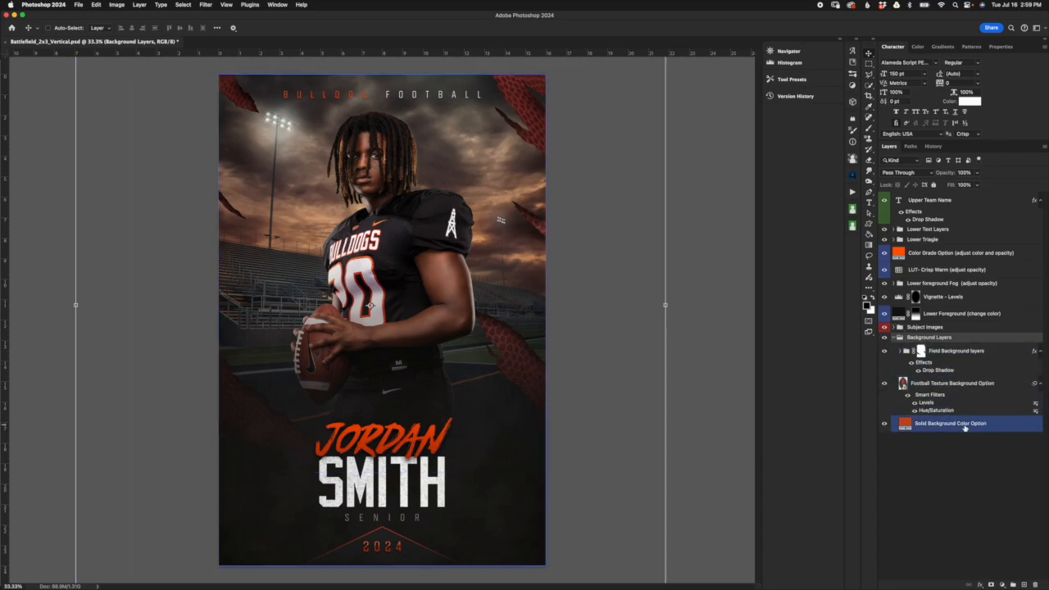
pyautogui.click(975, 386)
pyautogui.click(978, 429)
pyautogui.click(974, 383)
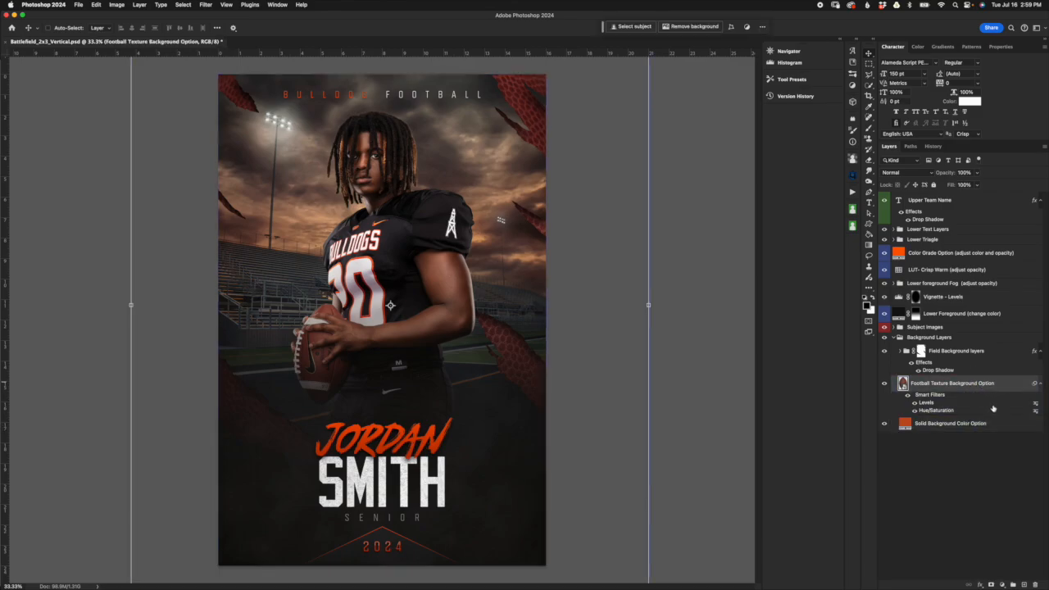
pyautogui.click(958, 253)
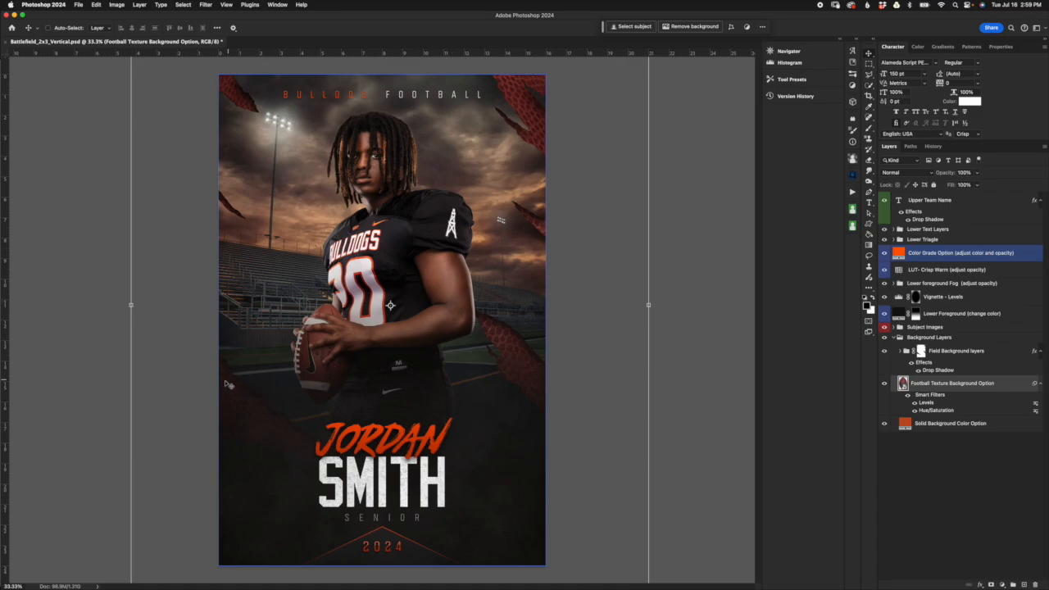
# Hide the Football Texture Background Option layer and try a green fill on Solid Background Color Option
pyautogui.click(884, 384)
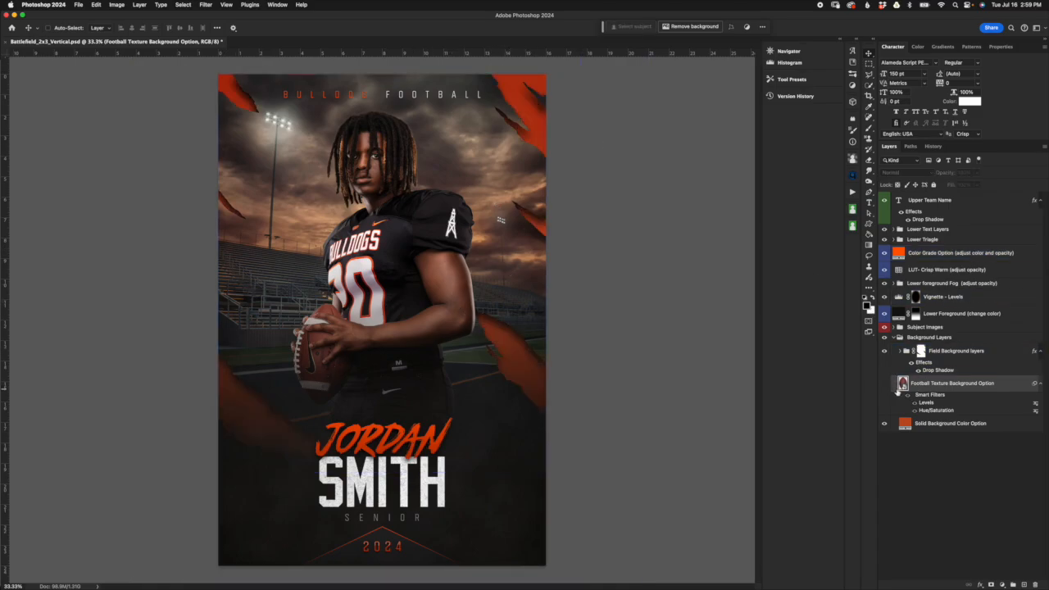
pyautogui.click(931, 426)
pyautogui.doubleClick(905, 423)
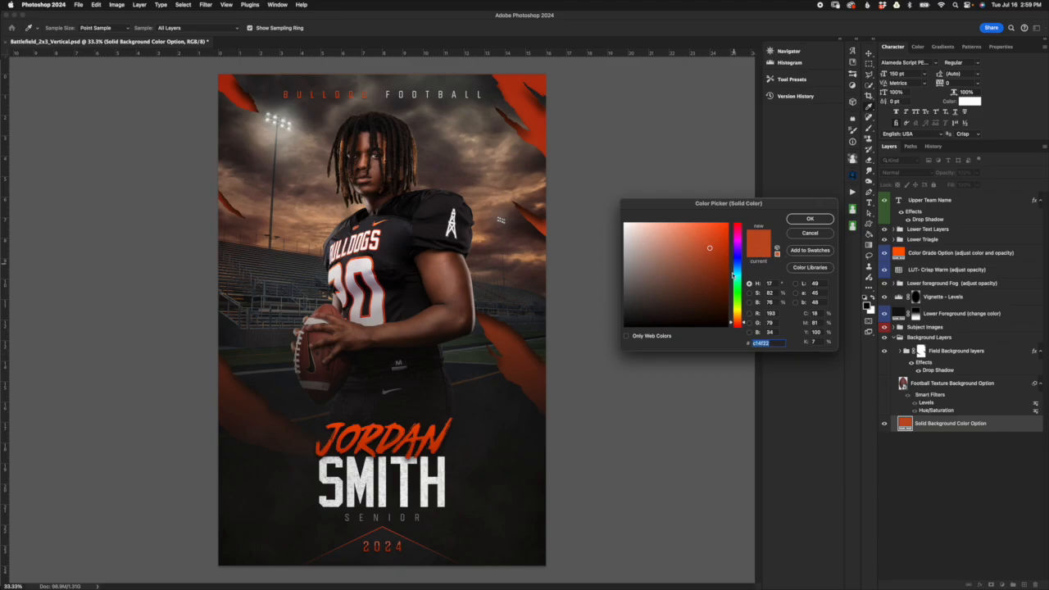
pyautogui.moveTo(739, 322); pyautogui.dragTo(739, 300)
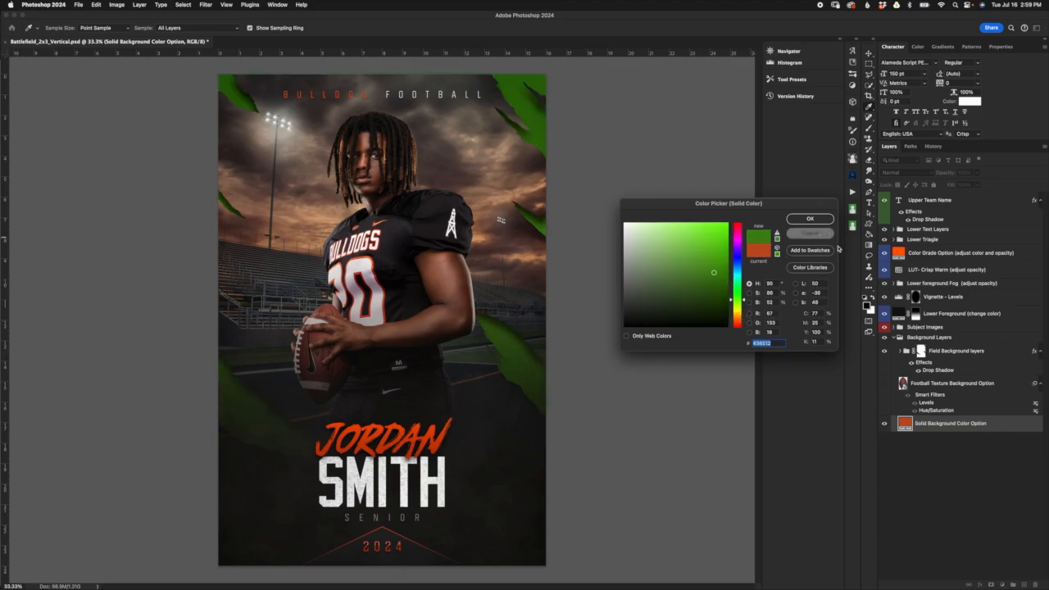
pyautogui.click(810, 232)
# Inspect the football image inside the Football Texture Background Option smart object, close it, and make the layer visible again
pyautogui.click(951, 387)
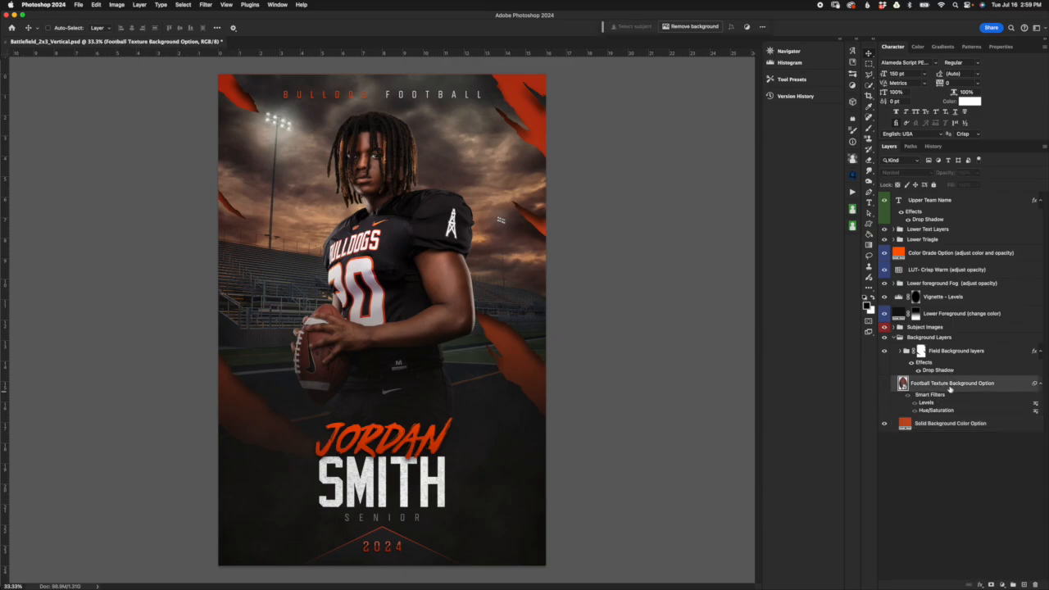
pyautogui.doubleClick(902, 383)
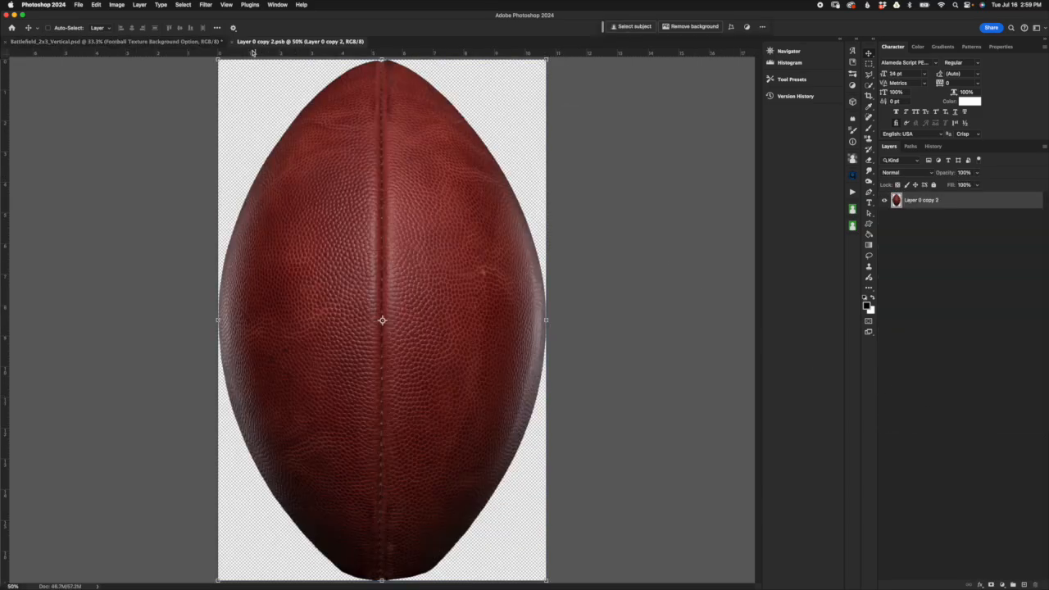
pyautogui.click(232, 41)
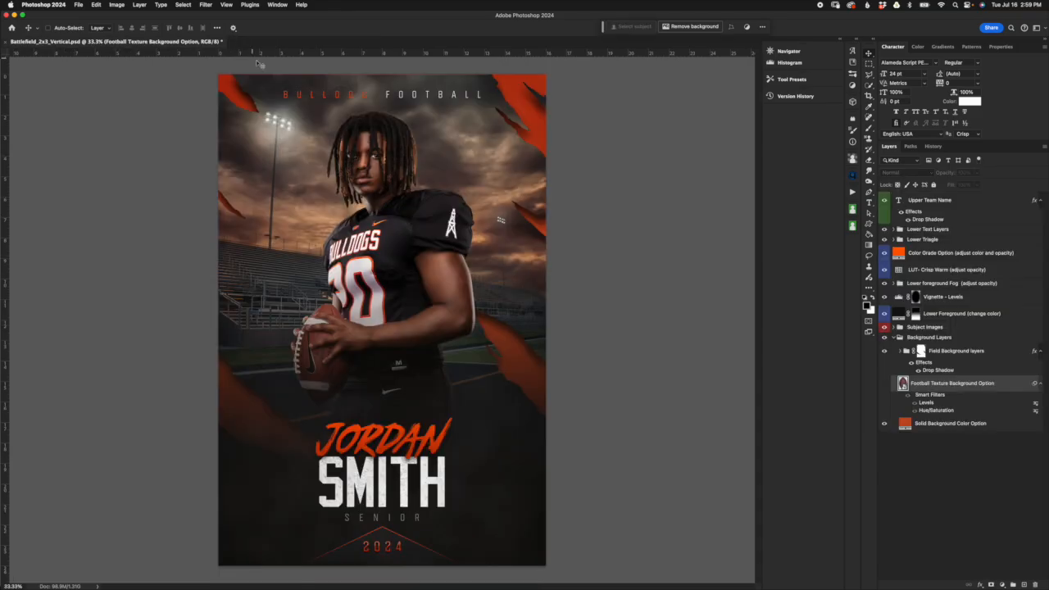
pyautogui.click(903, 385)
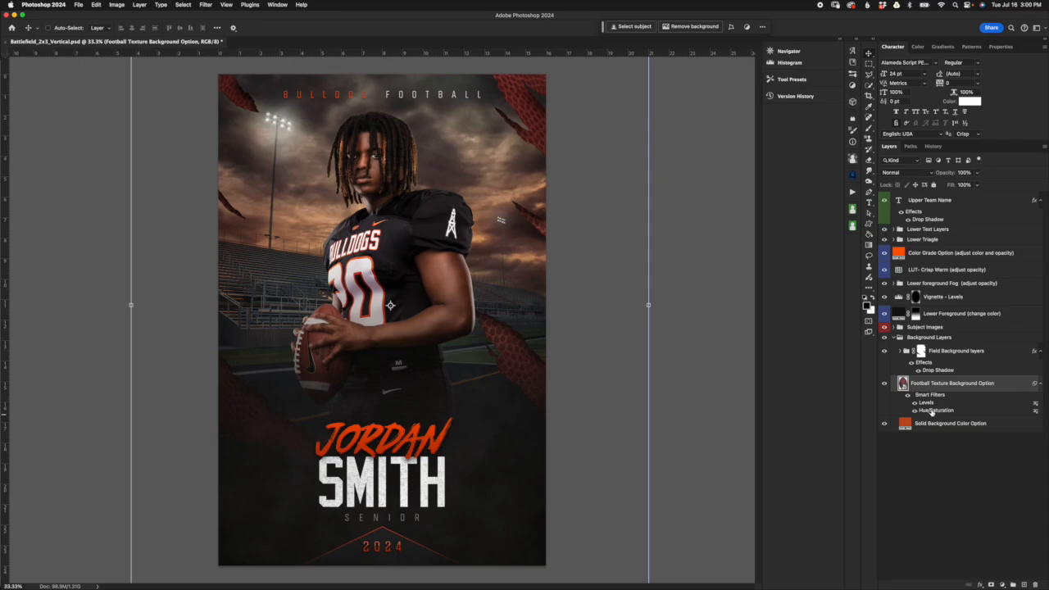
# Switch to Chrome to review the color variations of the Battlefield football templates, and return to Photoshop
pyautogui.press('super+Tab')
pyautogui.press('super+Tab')
pyautogui.press('super+Tab')
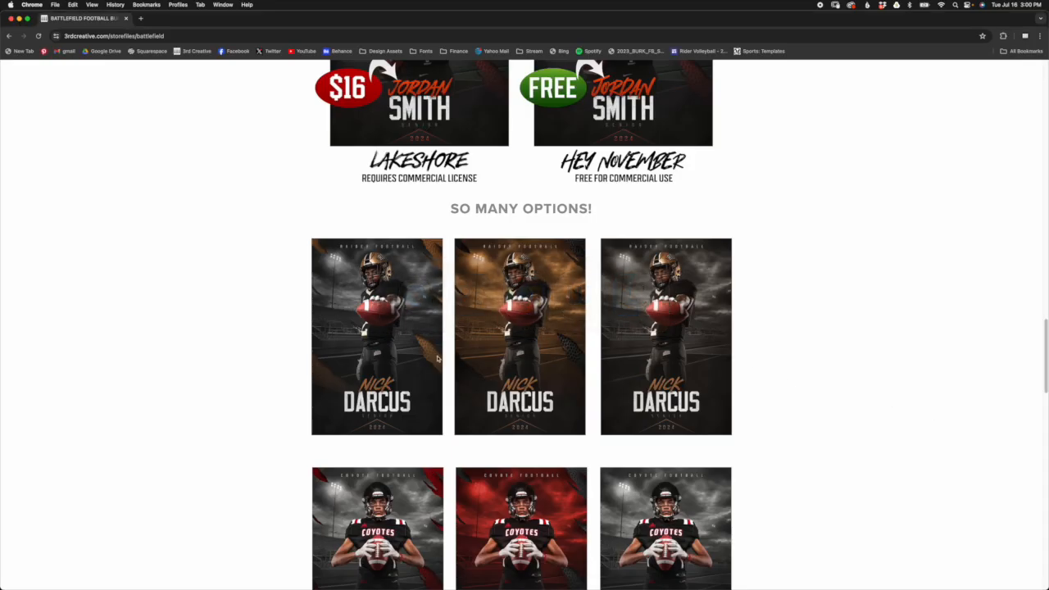
pyautogui.scroll(-1, 434, 348)
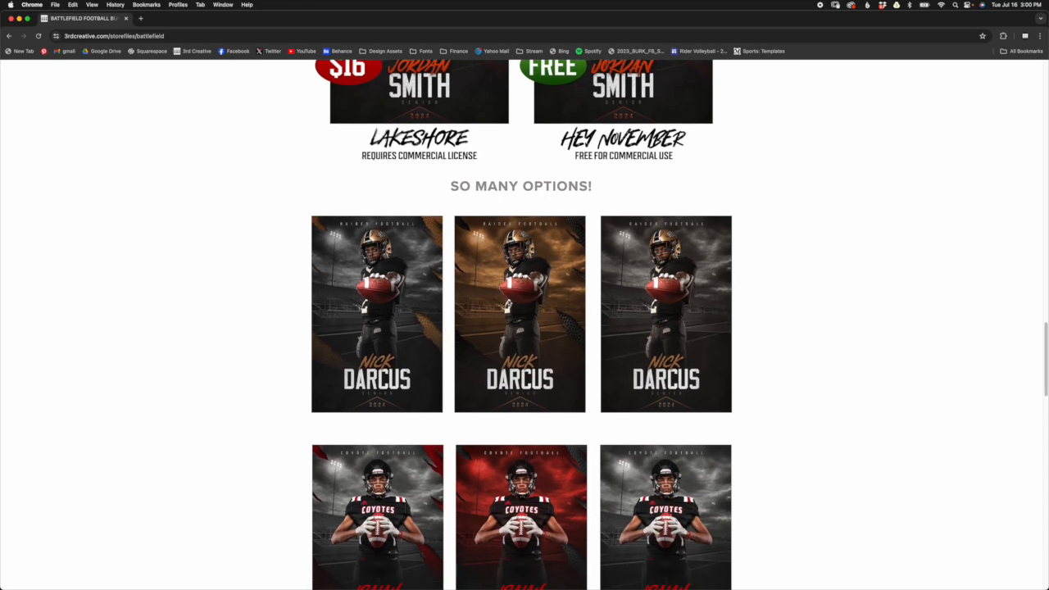
pyautogui.scroll(-4, 506, 297)
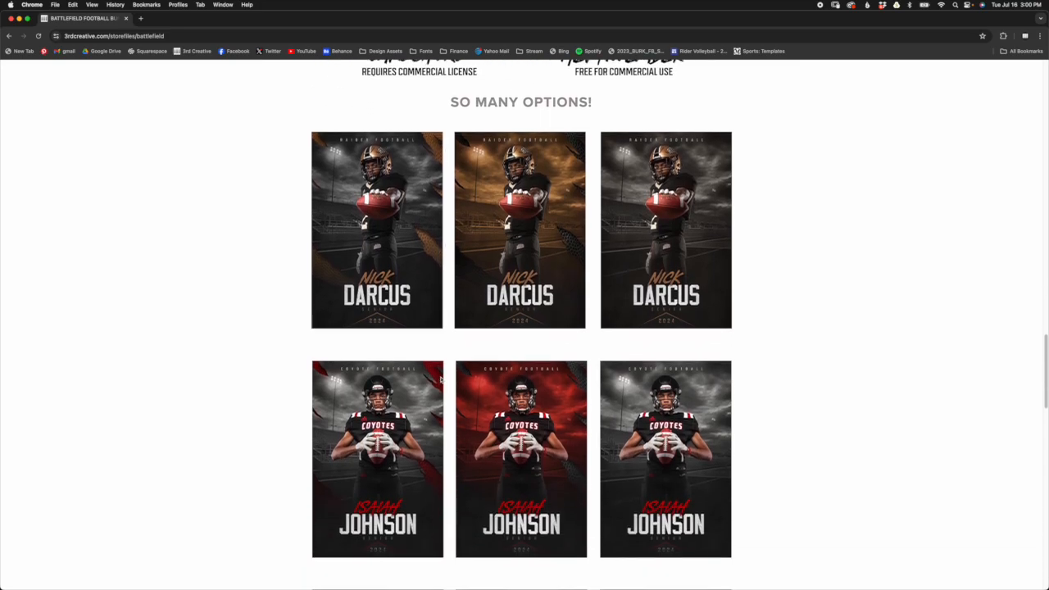
pyautogui.scroll(-14, 471, 278)
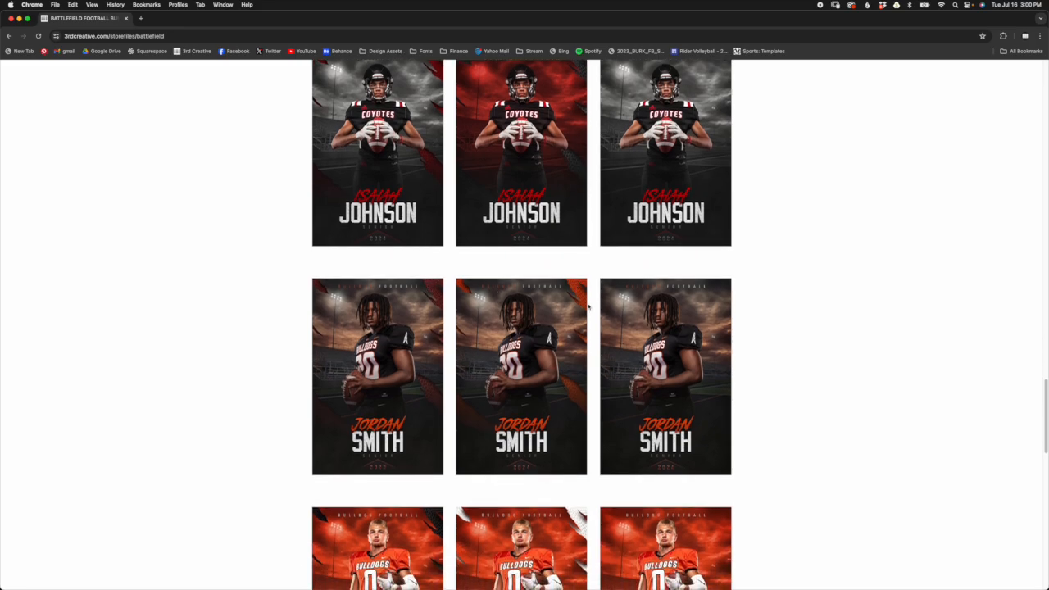
pyautogui.scroll(10, 601, 401)
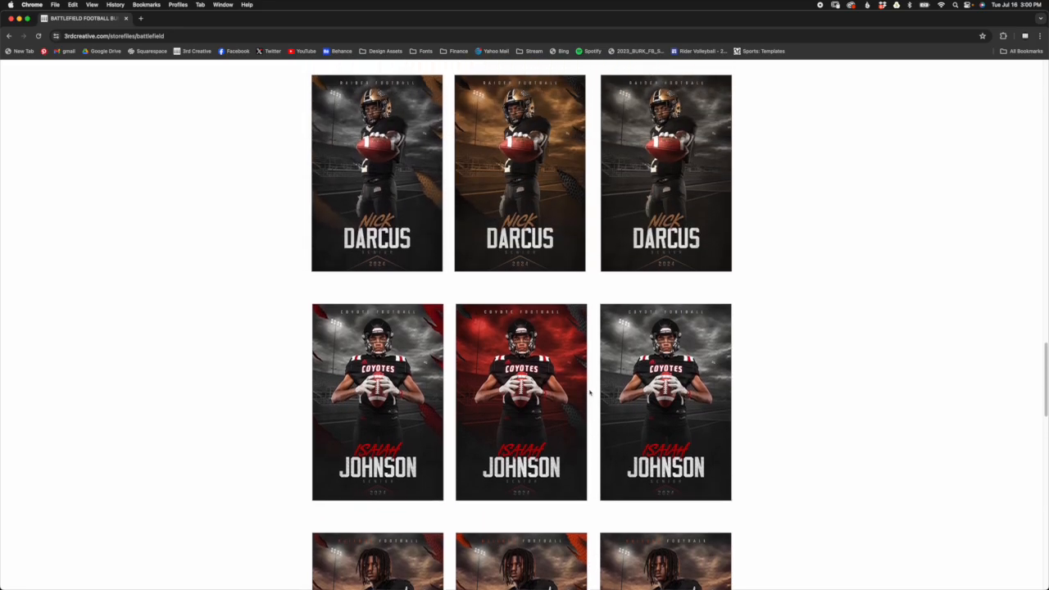
pyautogui.press('super+Tab')
pyautogui.press('super+Tab')
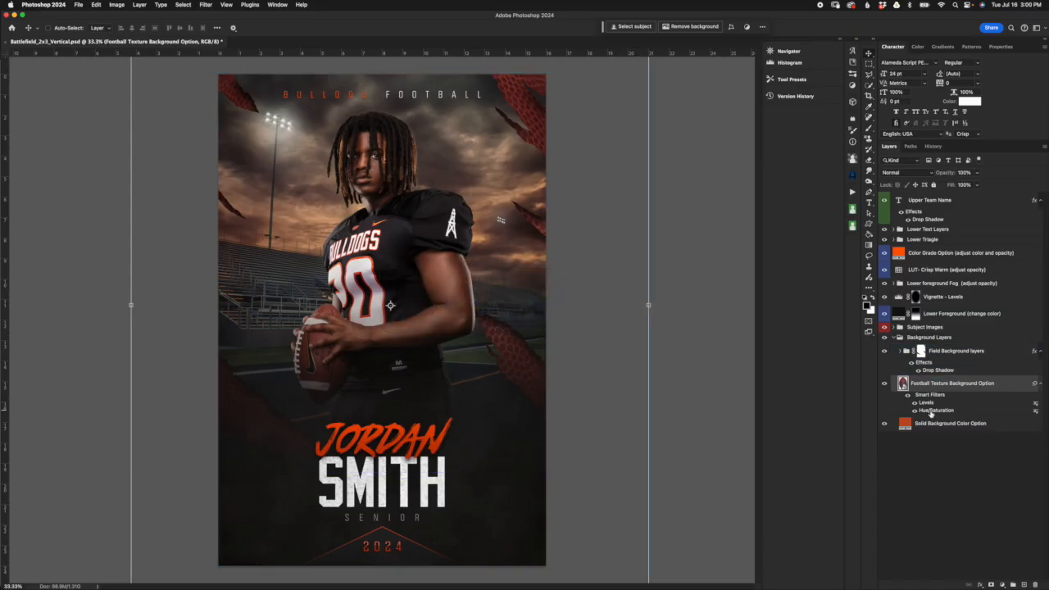
# Colorize the football texture orange through its Hue/Saturation smart filter, with hue 27, saturation 76 and lightness +10
pyautogui.doubleClick(935, 412)
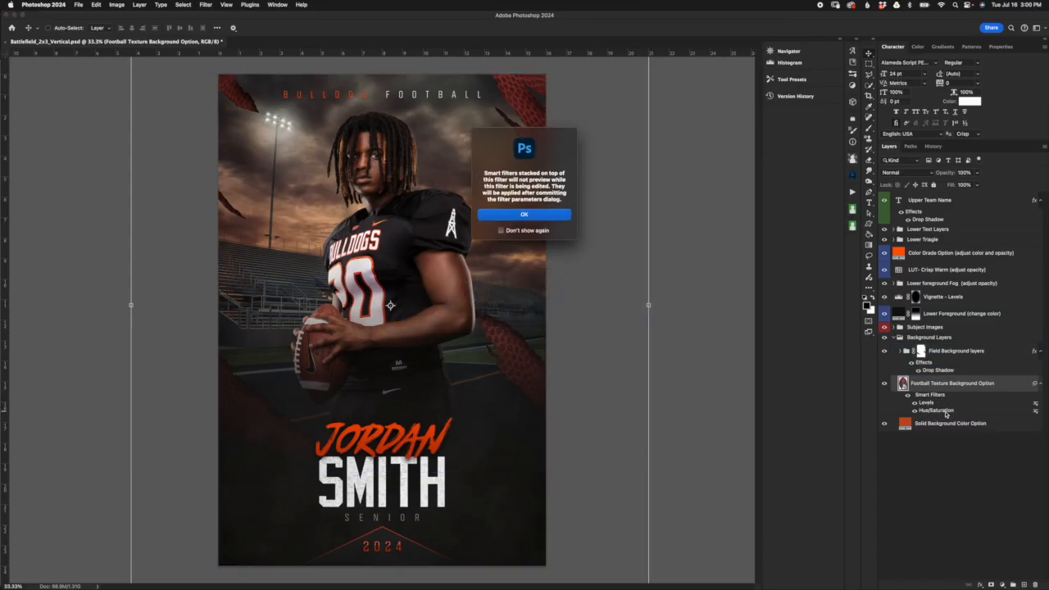
pyautogui.click(551, 217)
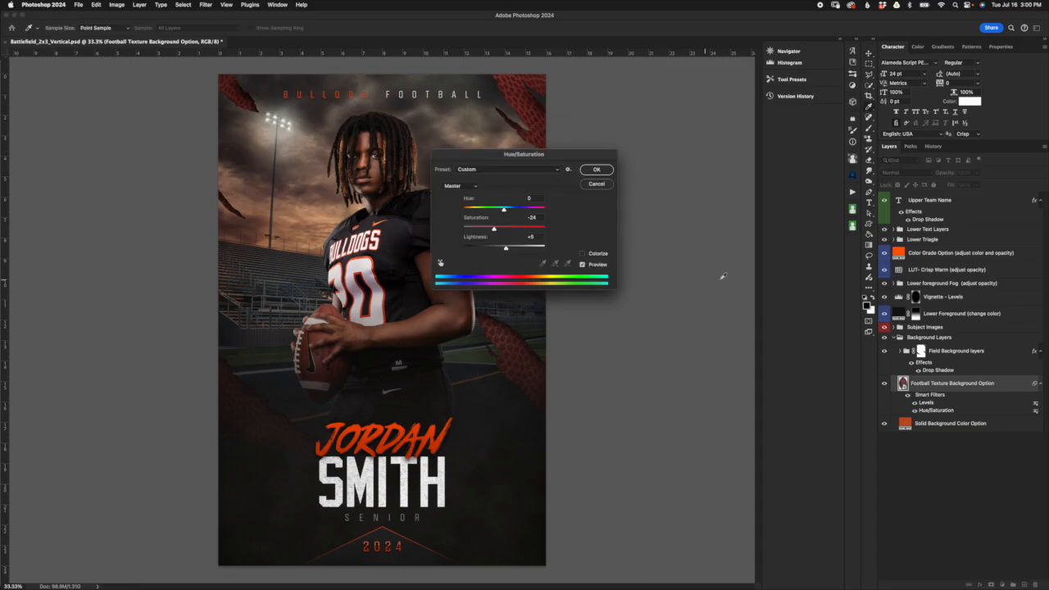
pyautogui.moveTo(571, 157); pyautogui.dragTo(734, 161)
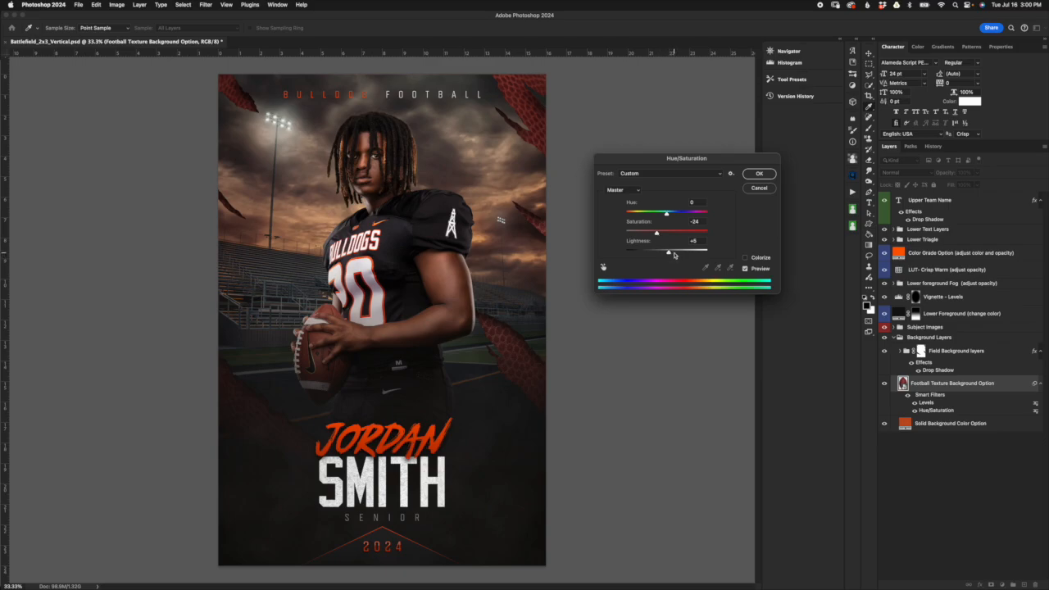
pyautogui.moveTo(692, 161); pyautogui.dragTo(727, 156)
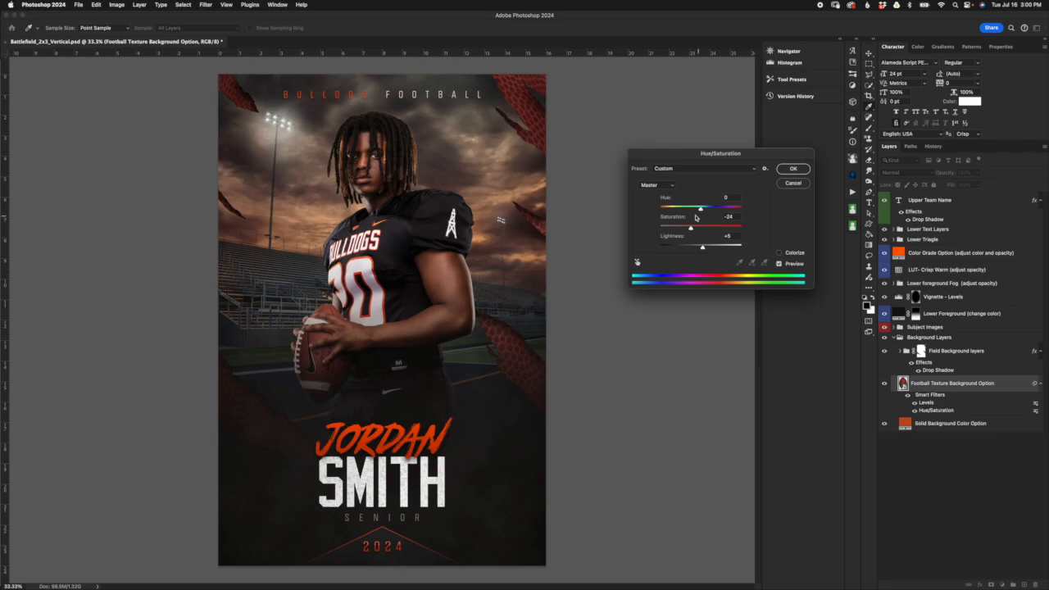
pyautogui.moveTo(691, 228)
pyautogui.mouseDown()
pyautogui.moveTo(706, 228)
pyautogui.moveTo(690, 229)
pyautogui.mouseUp()
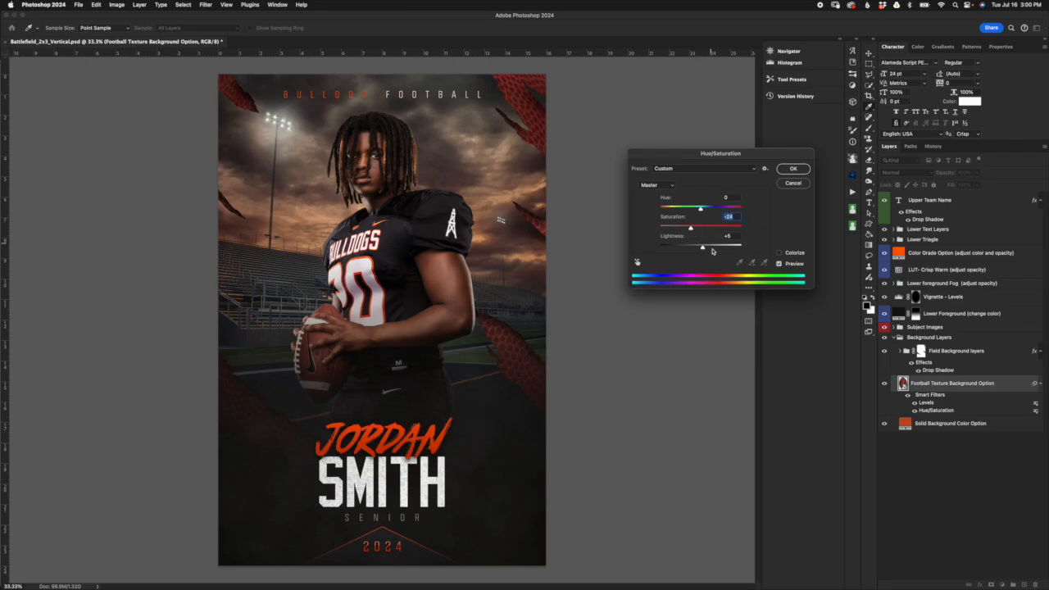
pyautogui.click(779, 253)
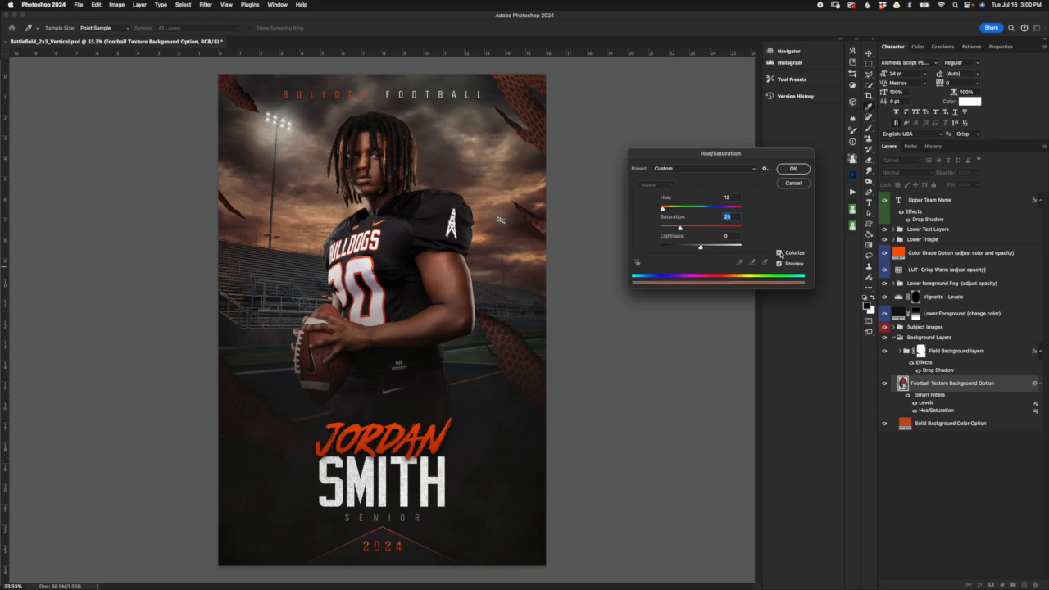
pyautogui.moveTo(680, 229); pyautogui.dragTo(666, 209)
pyautogui.moveTo(702, 249); pyautogui.dragTo(722, 227)
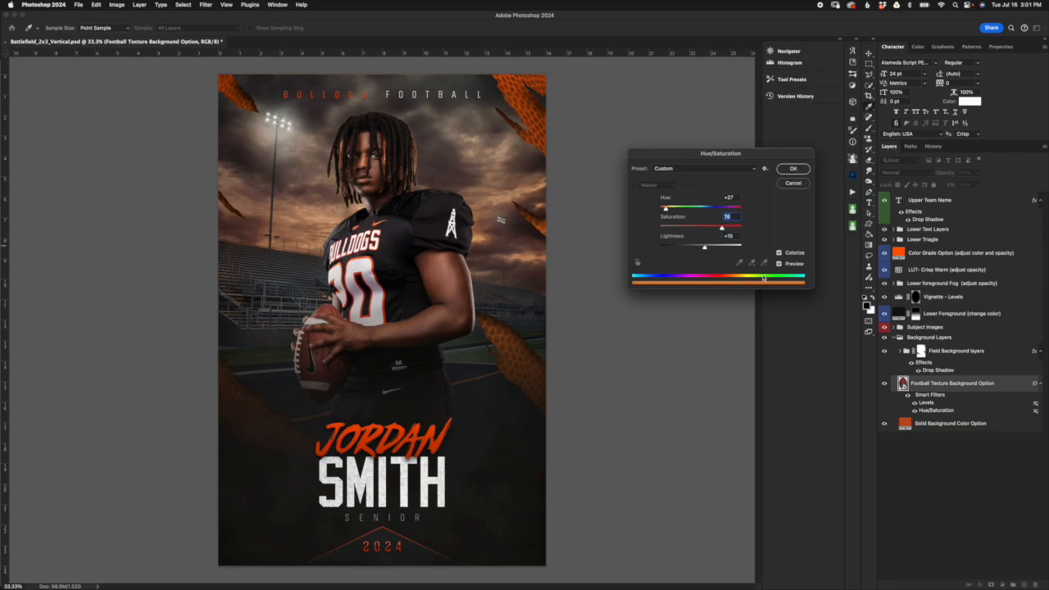
# Turn the colorized football texture gray by setting Hue/Saturation saturation and lightness to 0, and apply the filter
pyautogui.moveTo(721, 229); pyautogui.dragTo(621, 218)
pyautogui.moveTo(704, 246)
pyautogui.mouseDown()
pyautogui.moveTo(726, 247)
pyautogui.moveTo(700, 241)
pyautogui.mouseUp()
pyautogui.click(663, 228)
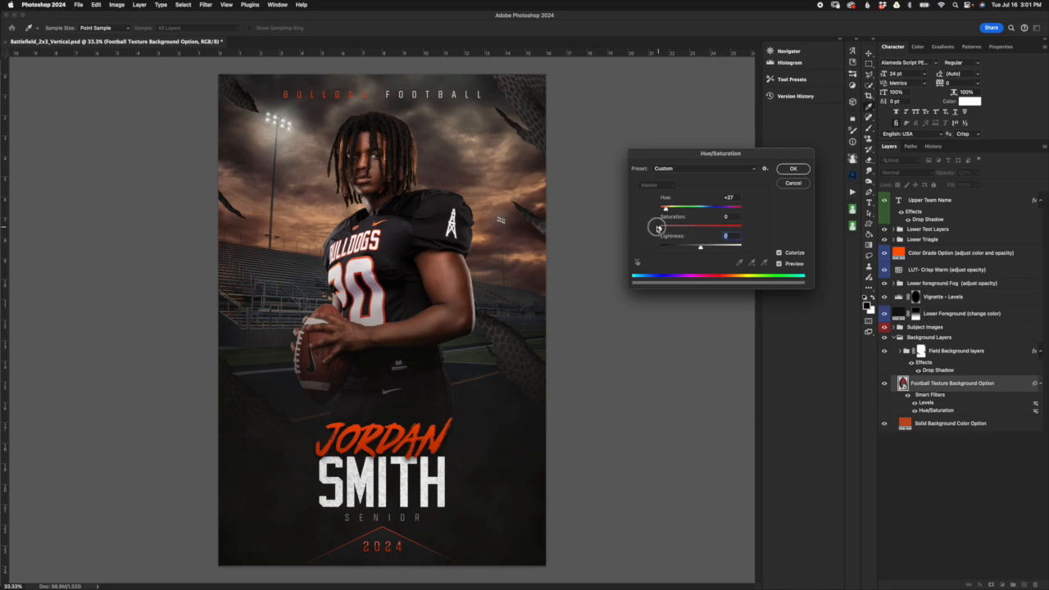
pyautogui.click(793, 169)
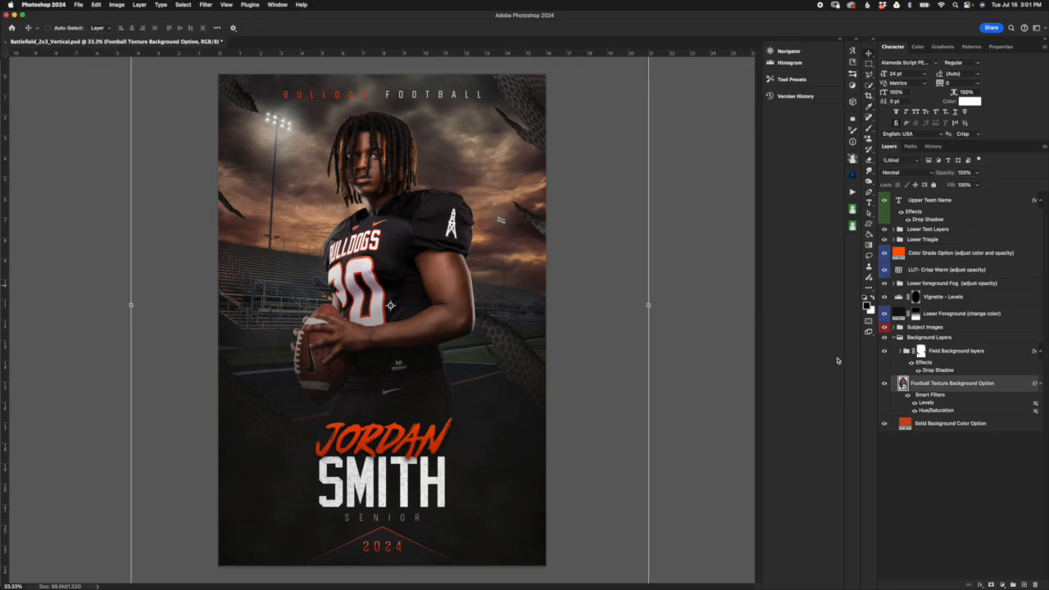
# Try brightening the gray football texture to near white with Levels, using input white 103 and midtone 1.88
pyautogui.doubleClick(925, 404)
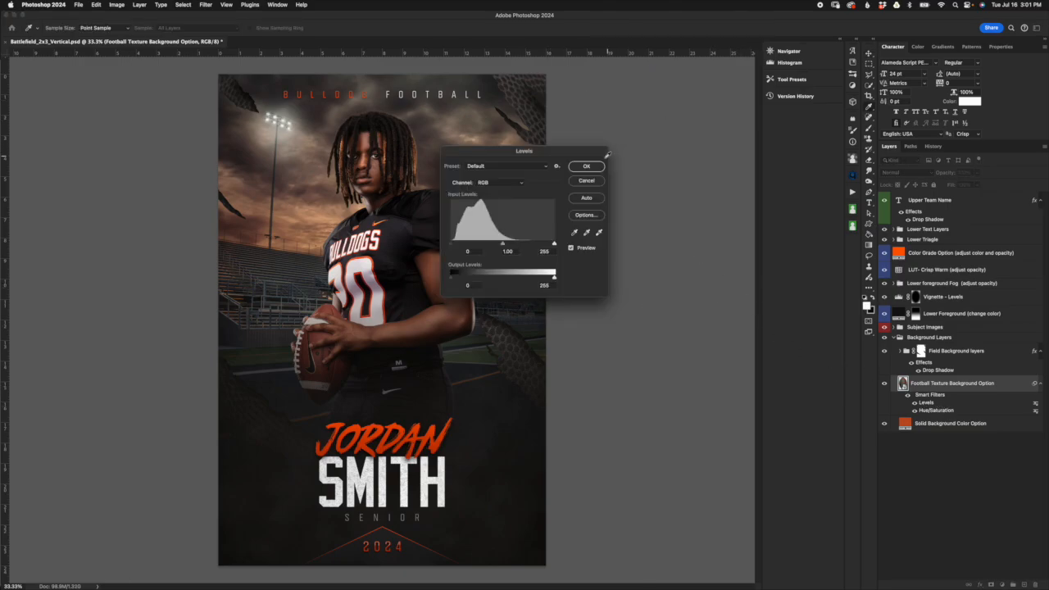
pyautogui.moveTo(607, 155); pyautogui.dragTo(727, 179)
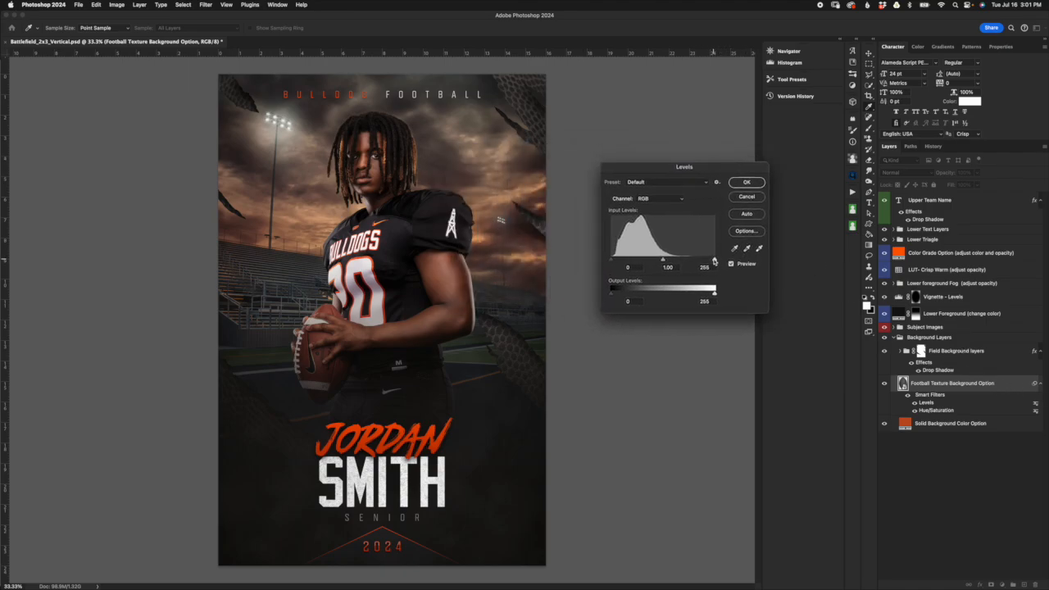
pyautogui.click(715, 261)
pyautogui.moveTo(715, 259); pyautogui.dragTo(651, 260)
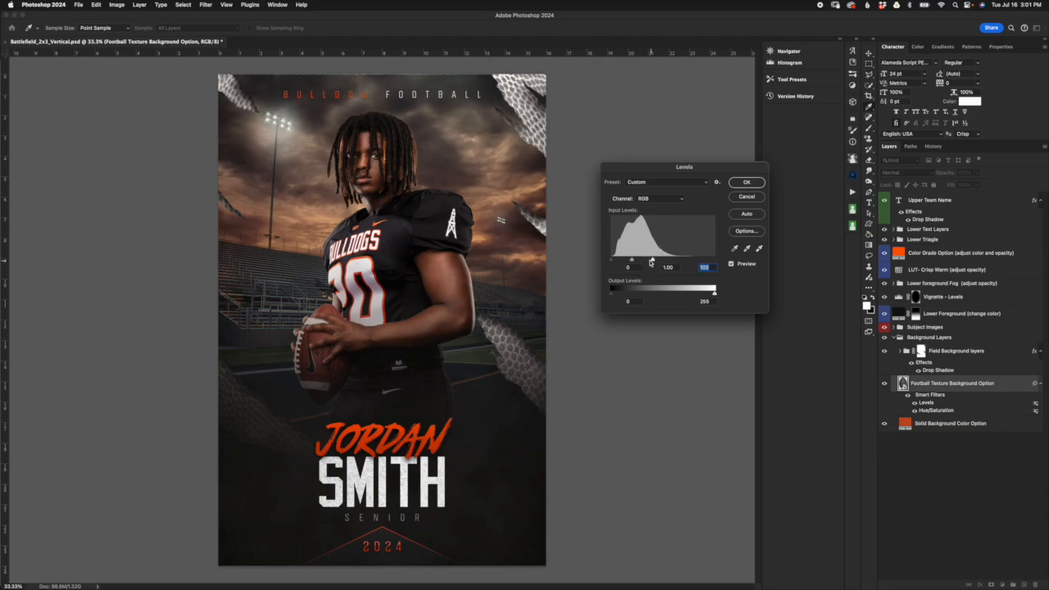
pyautogui.moveTo(632, 261); pyautogui.dragTo(625, 261)
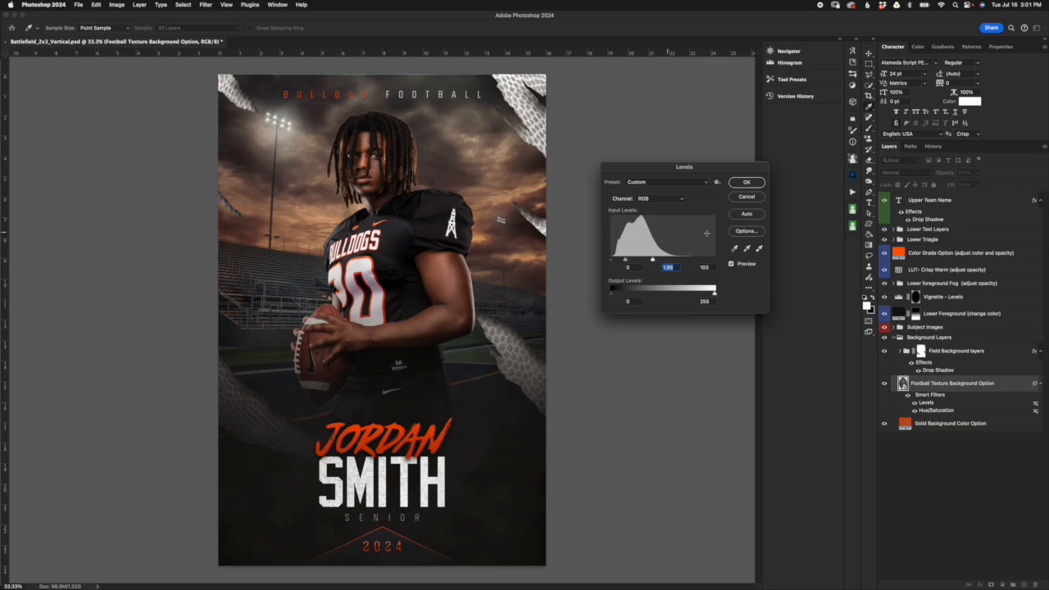
pyautogui.click(753, 197)
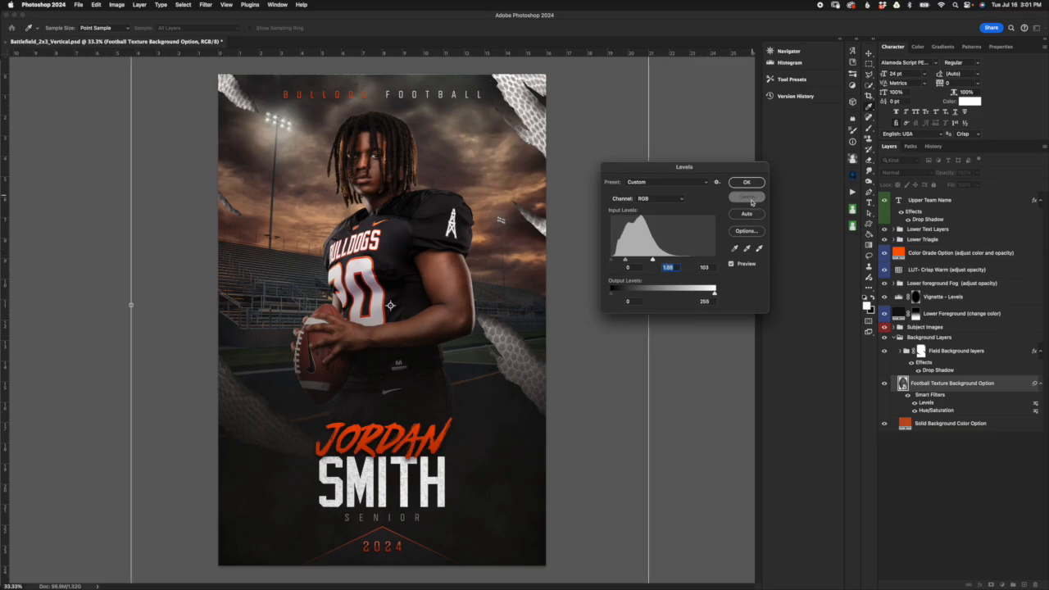
# Turn off Colorize in the football texture's Hue/Saturation filter and reset its values to 0
pyautogui.doubleClick(926, 402)
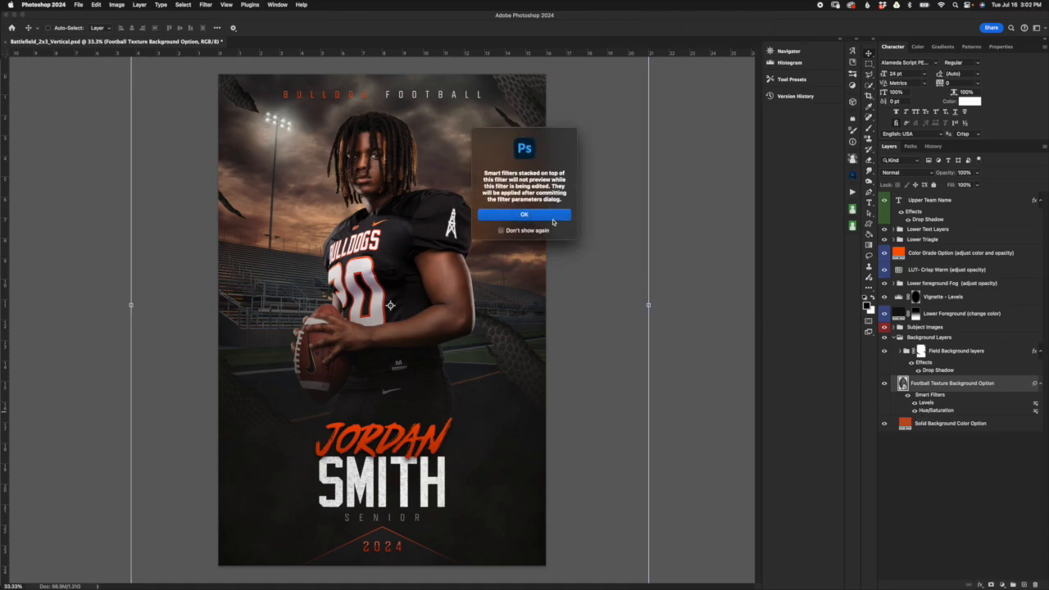
pyautogui.click(552, 217)
pyautogui.click(793, 168)
# Try softening the football texture through its Hue/Saturation smart filter, with saturation -27 and lightness +20
pyautogui.doubleClick(925, 410)
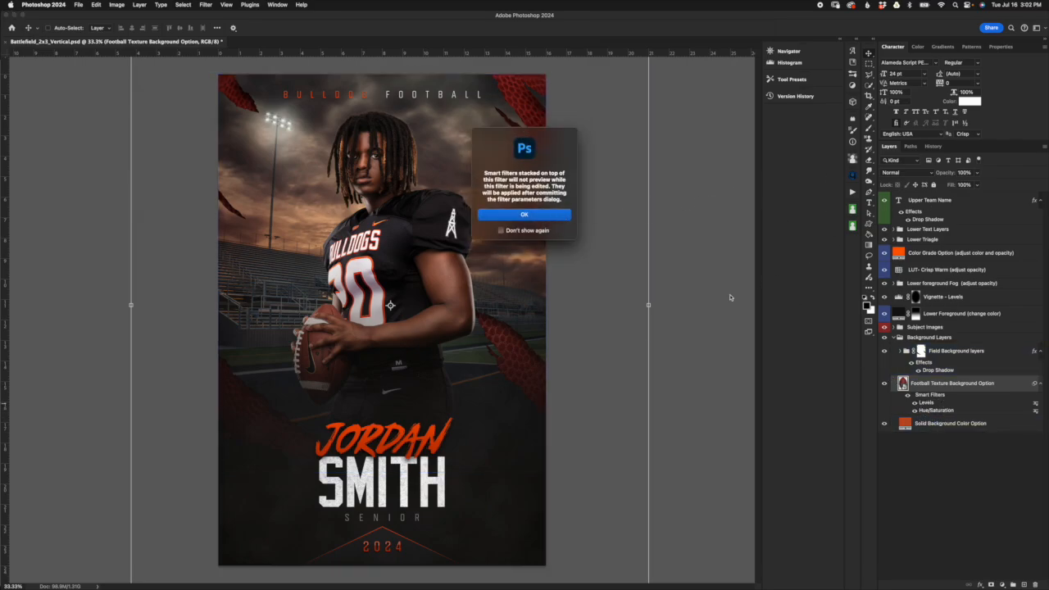
pyautogui.click(542, 215)
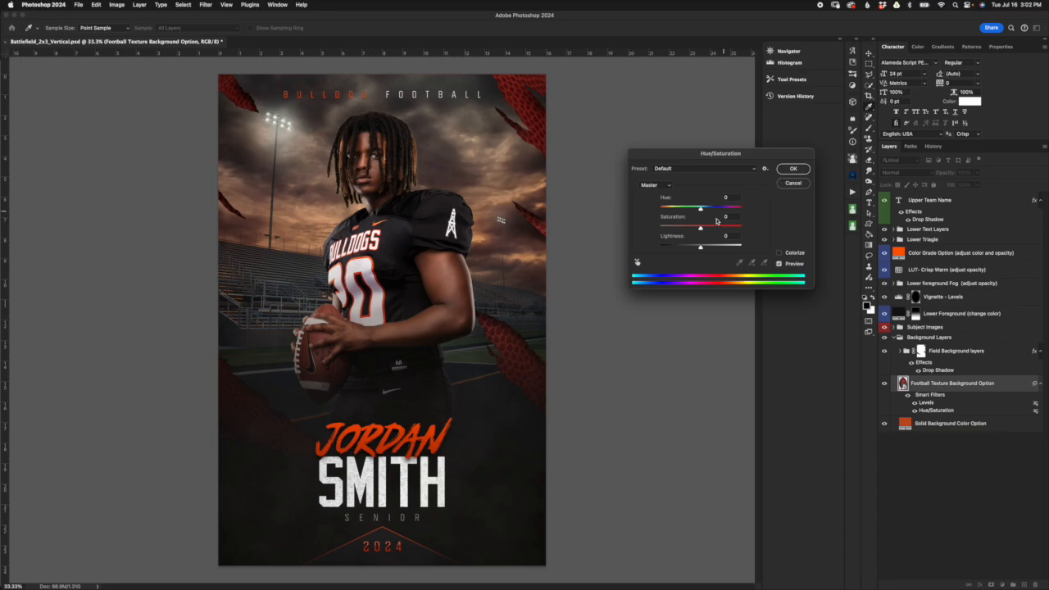
pyautogui.moveTo(700, 227); pyautogui.dragTo(706, 248)
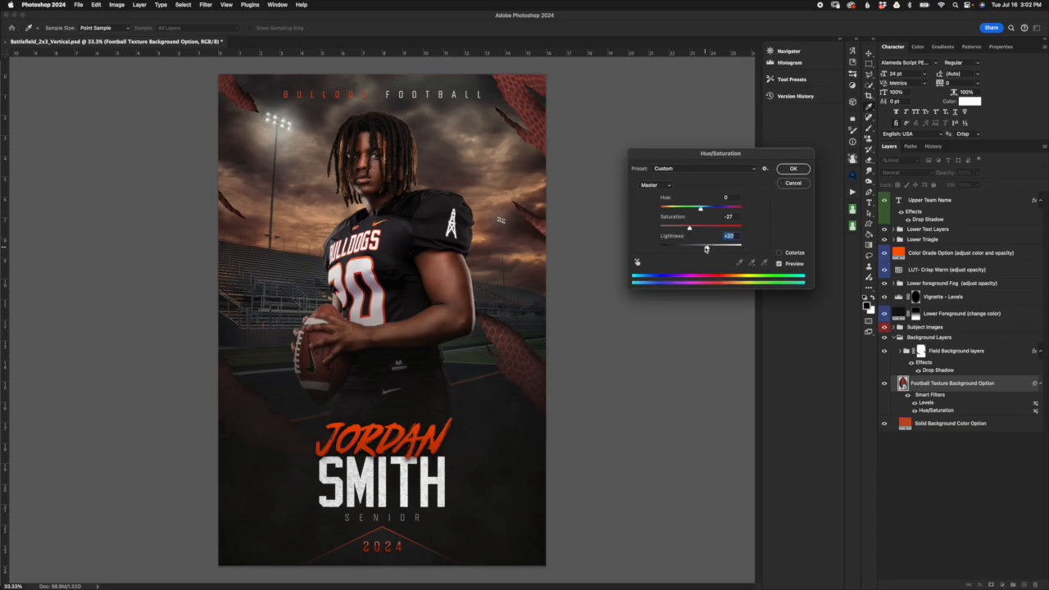
pyautogui.click(792, 169)
# Revert the poster document to its originally opened state and return to the layer list
pyautogui.click(934, 146)
pyautogui.click(941, 162)
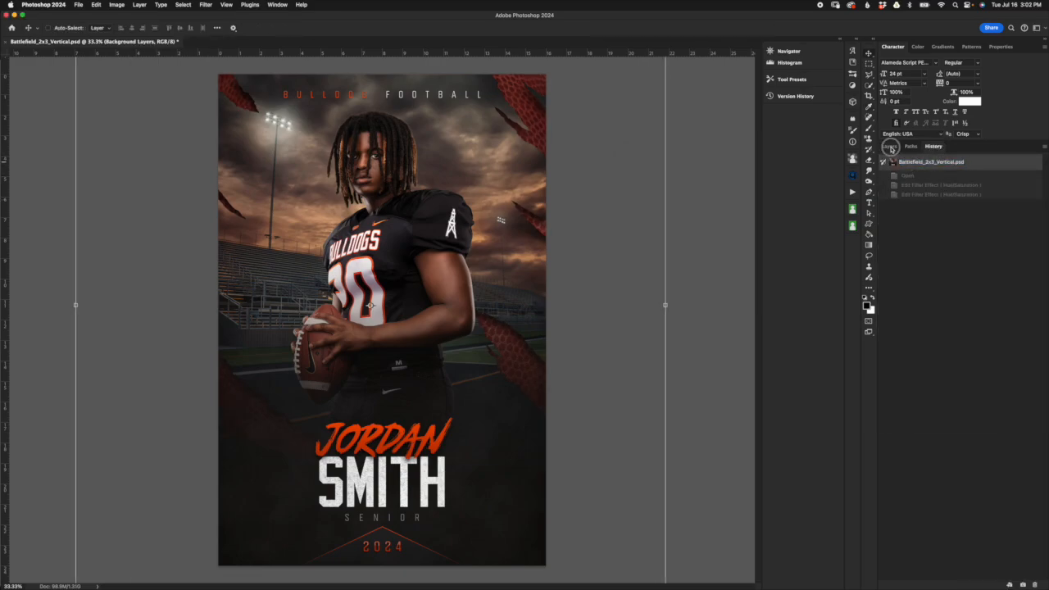
pyautogui.click(890, 146)
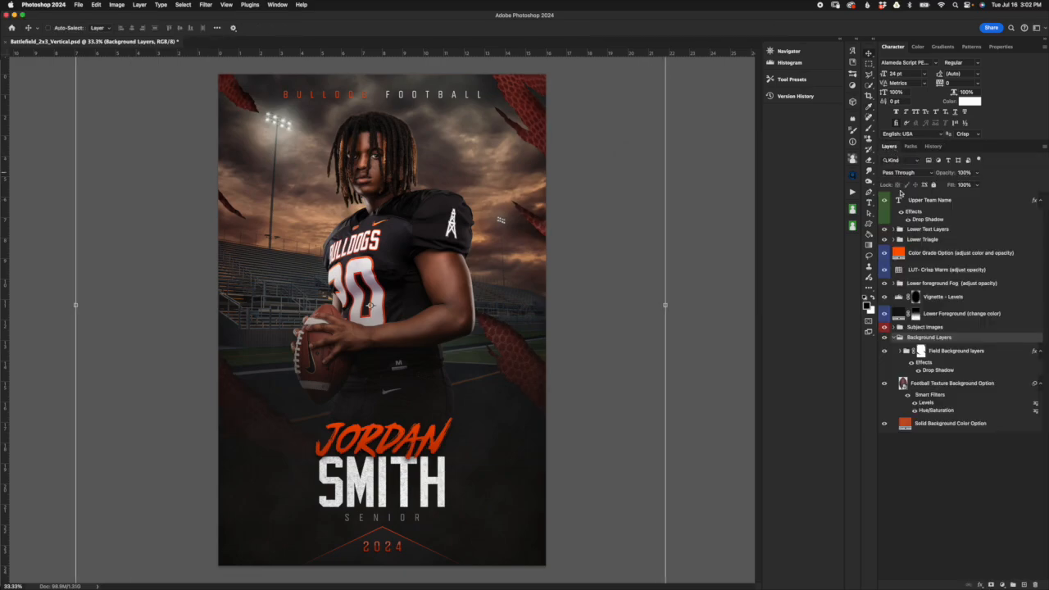
# Expand the Field Background layers group, view the Bleachers/Sky smart object's source image, and return to the poster
pyautogui.click(975, 370)
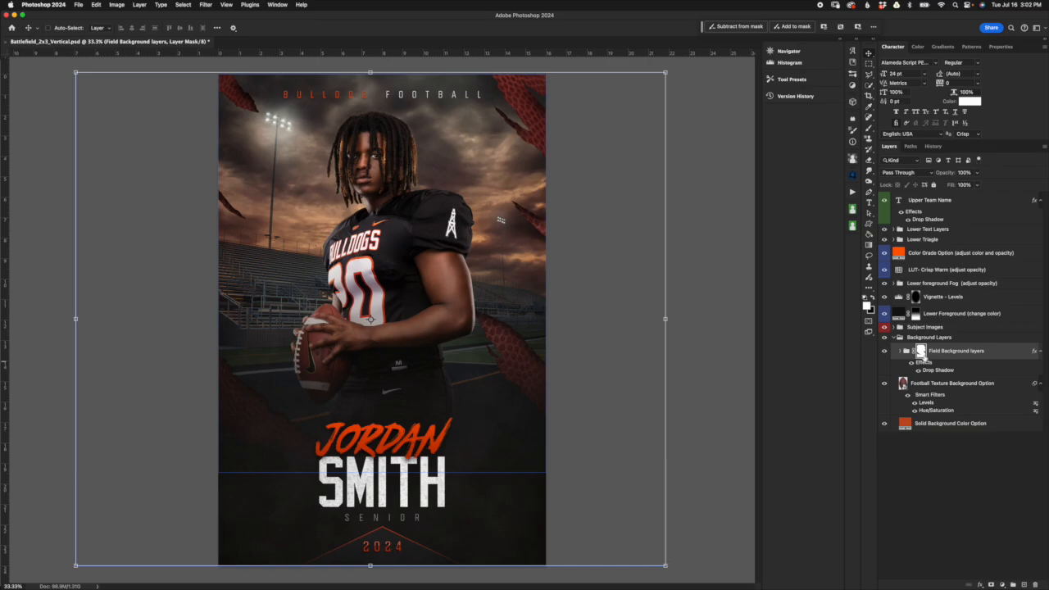
pyautogui.click(901, 352)
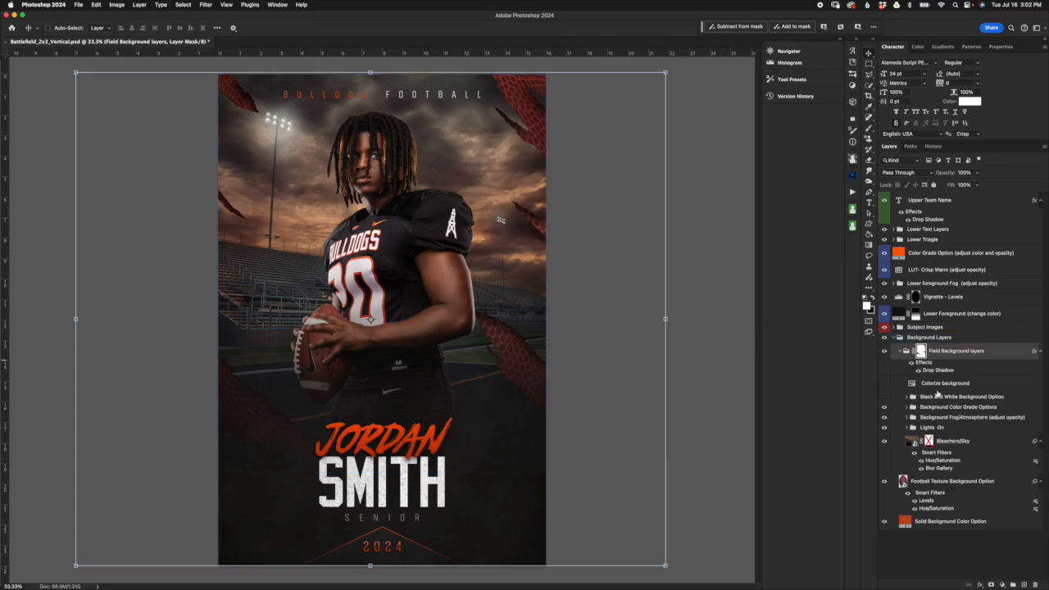
pyautogui.click(1001, 442)
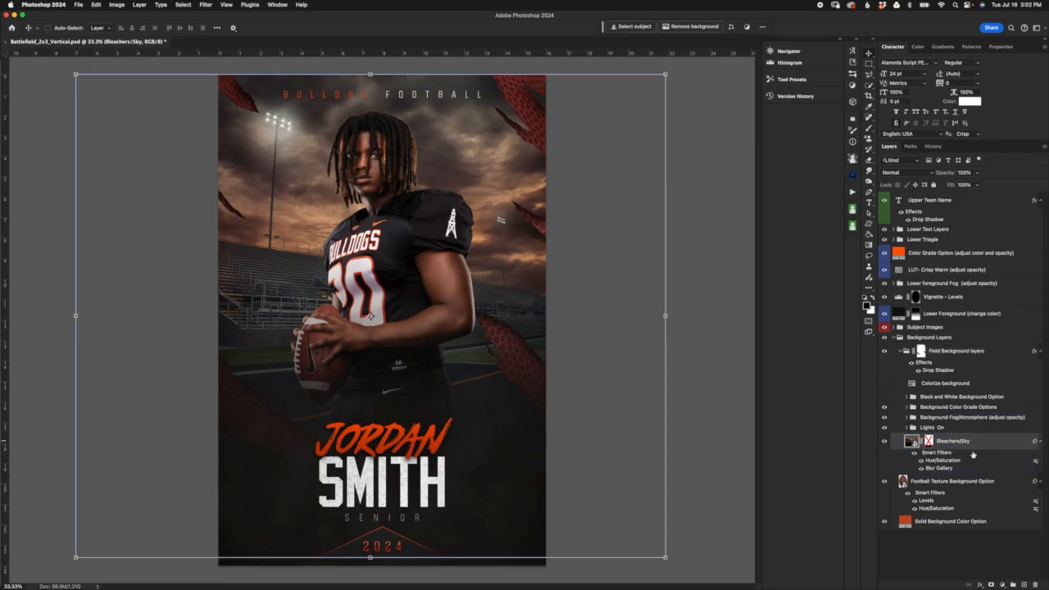
pyautogui.doubleClick(913, 442)
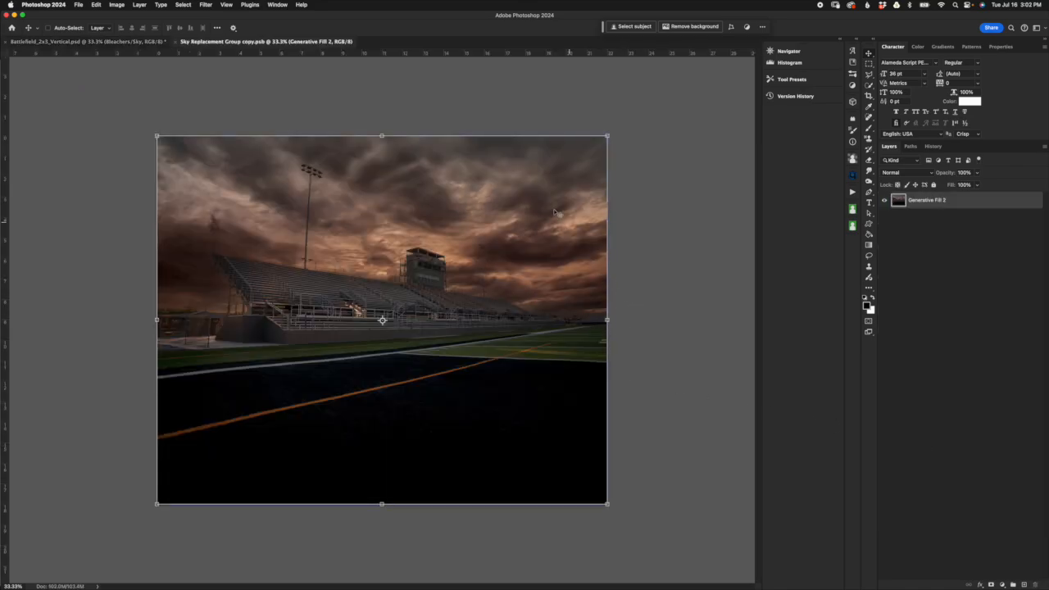
pyautogui.click(176, 41)
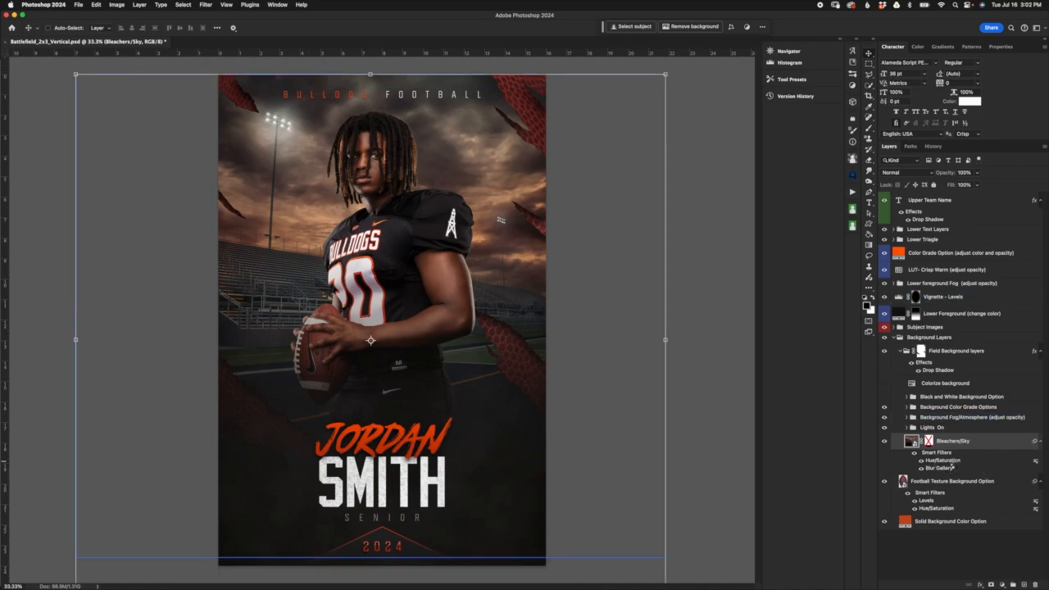
# Review the Hue/Saturation smart filter settings on the Bleachers/Sky layer
pyautogui.doubleClick(955, 460)
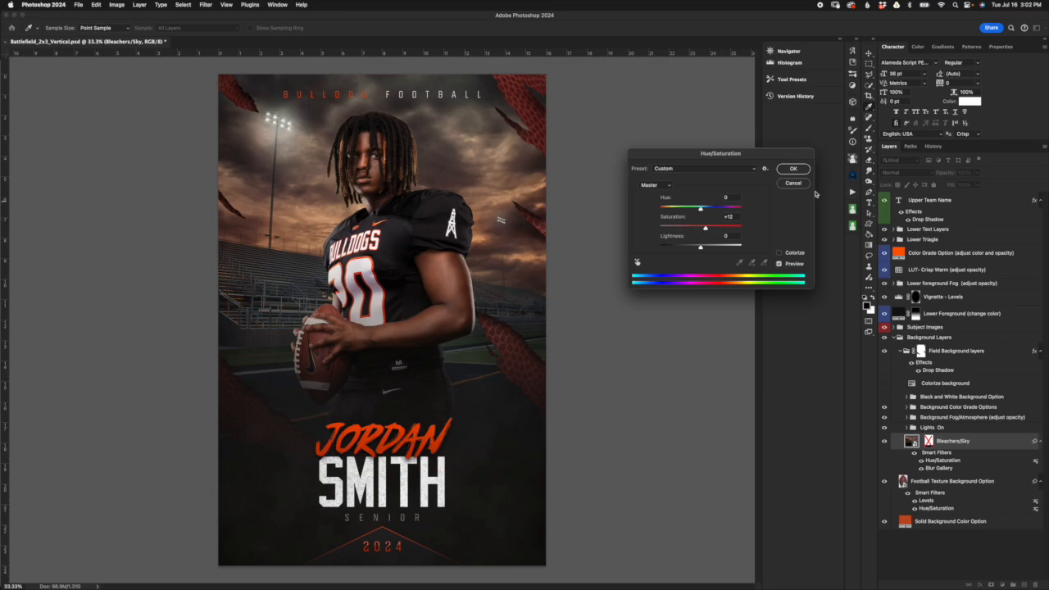
pyautogui.click(792, 169)
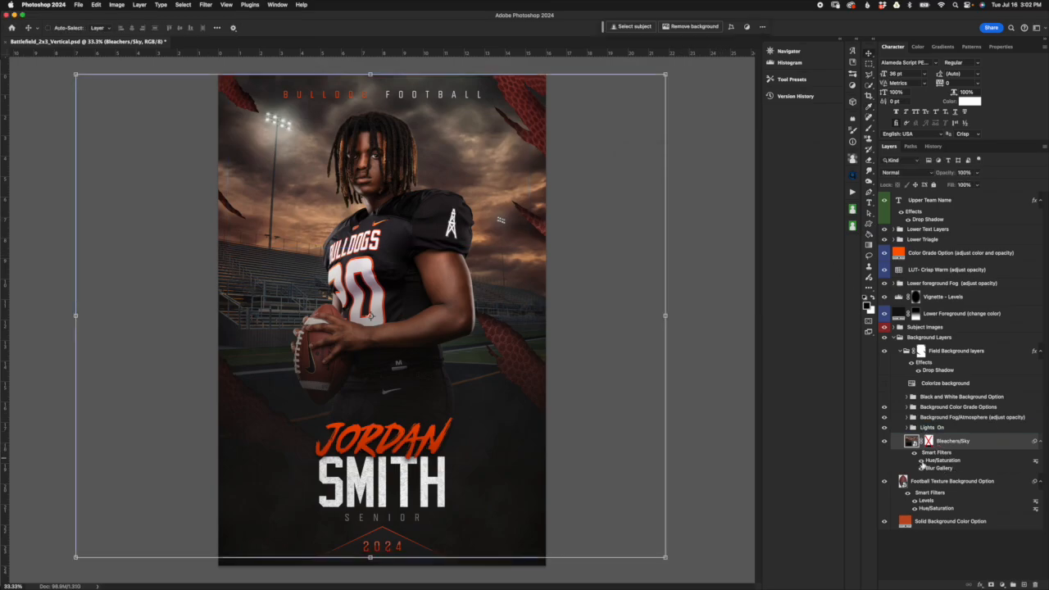
pyautogui.click(320, 307)
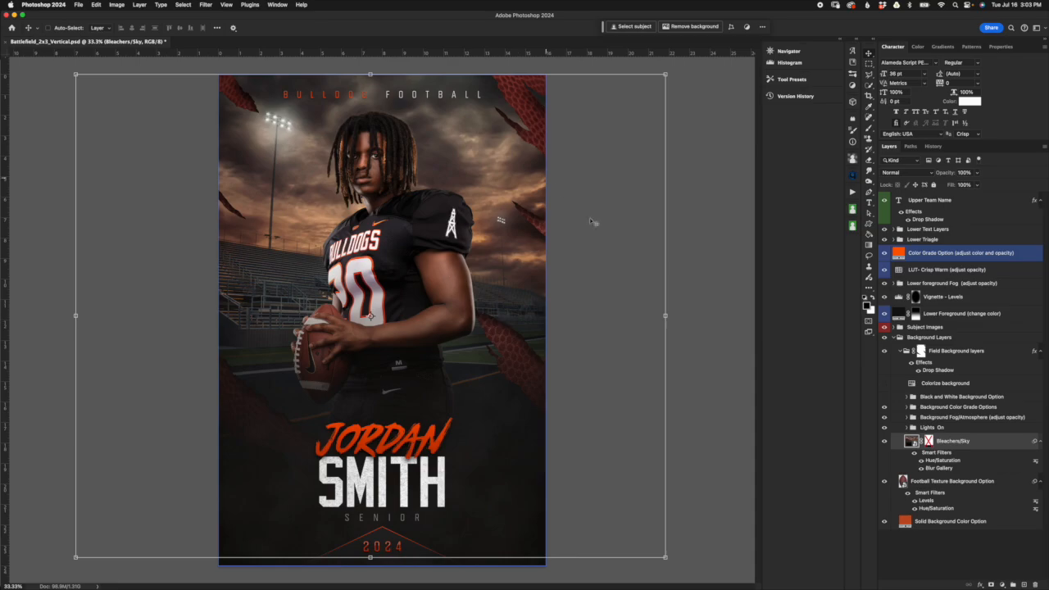
pyautogui.click(934, 418)
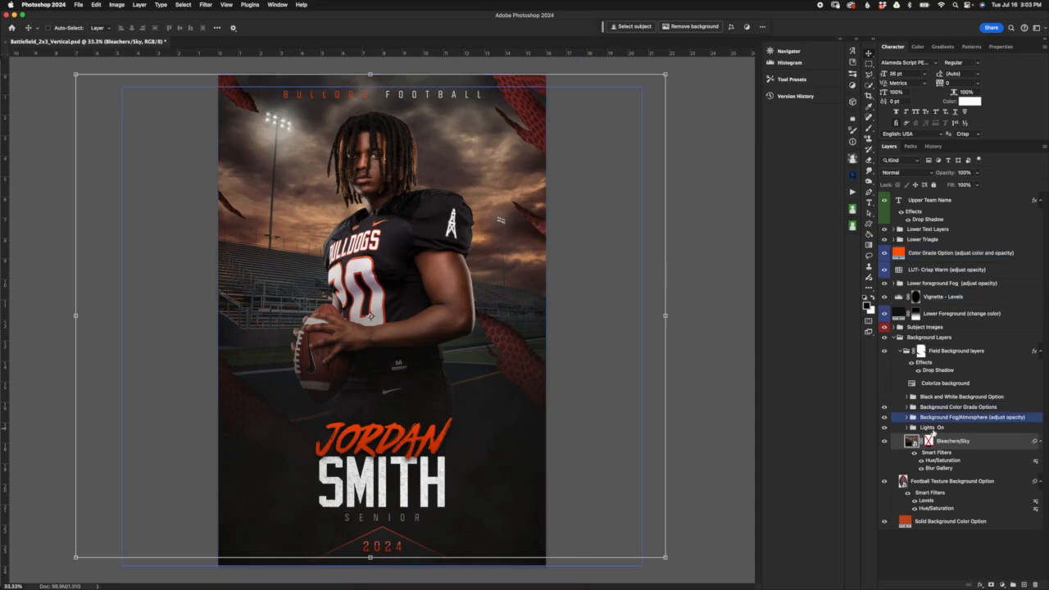
pyautogui.click(926, 479)
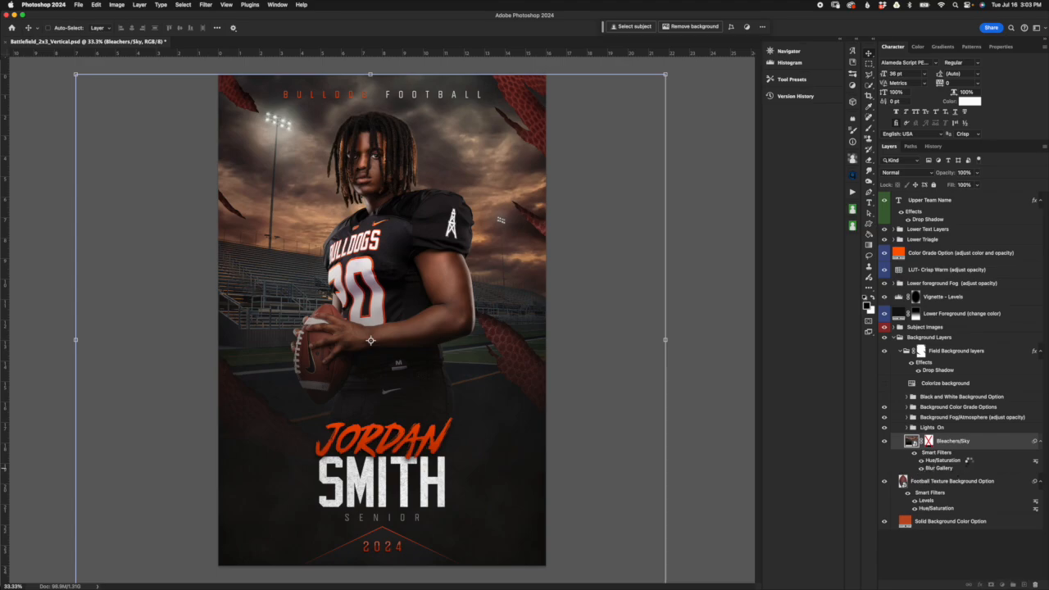
# Expand the Lights On group, check the visibility of its Left Light and Right groups, and look inside Left Light
pyautogui.click(962, 430)
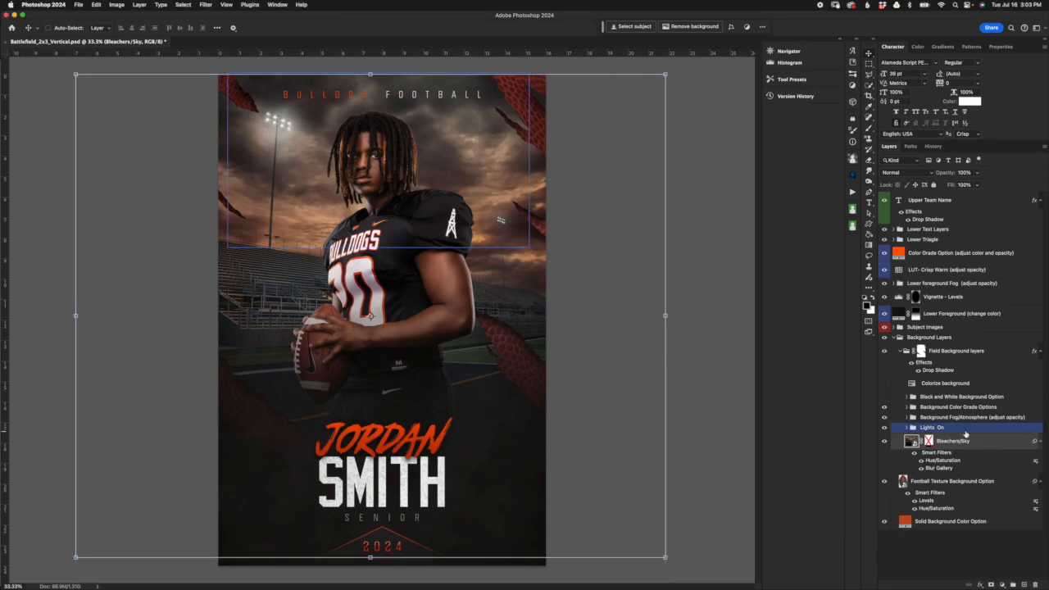
pyautogui.click(905, 429)
pyautogui.click(938, 438)
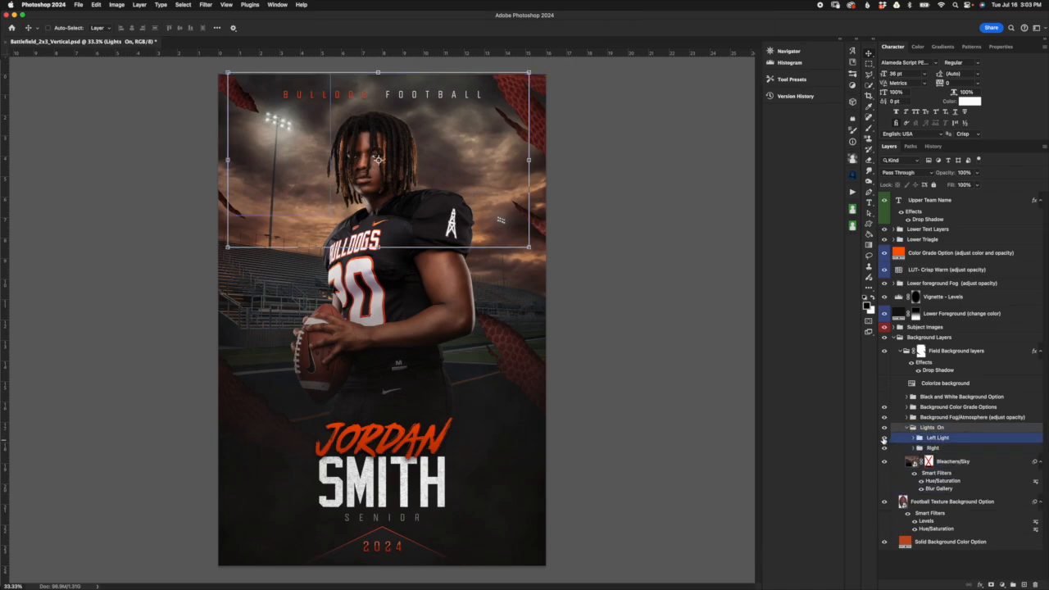
pyautogui.click(884, 438)
pyautogui.click(884, 438)
pyautogui.click(884, 448)
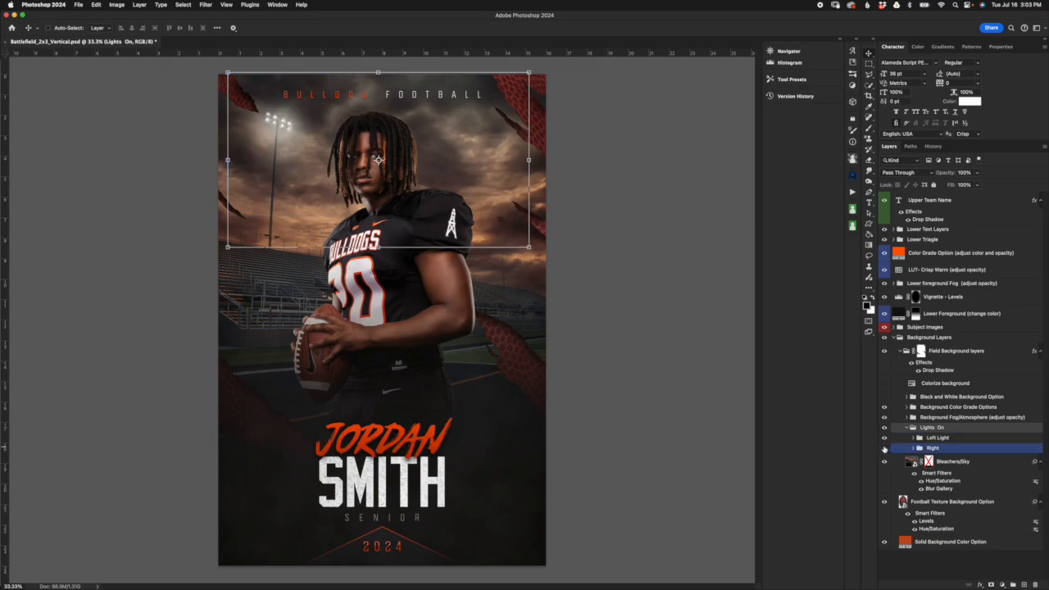
pyautogui.click(916, 439)
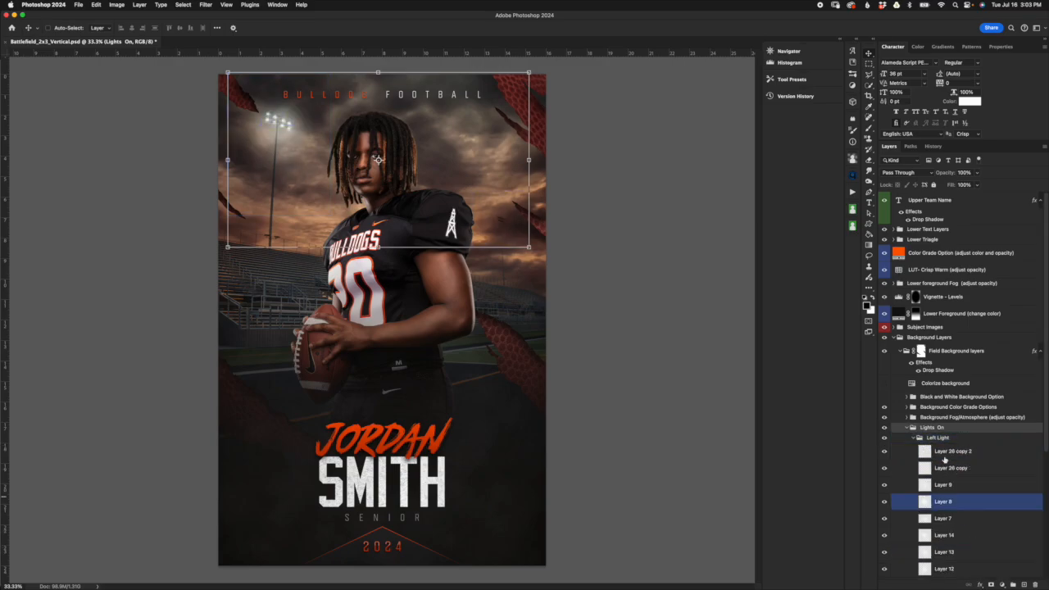
pyautogui.click(916, 439)
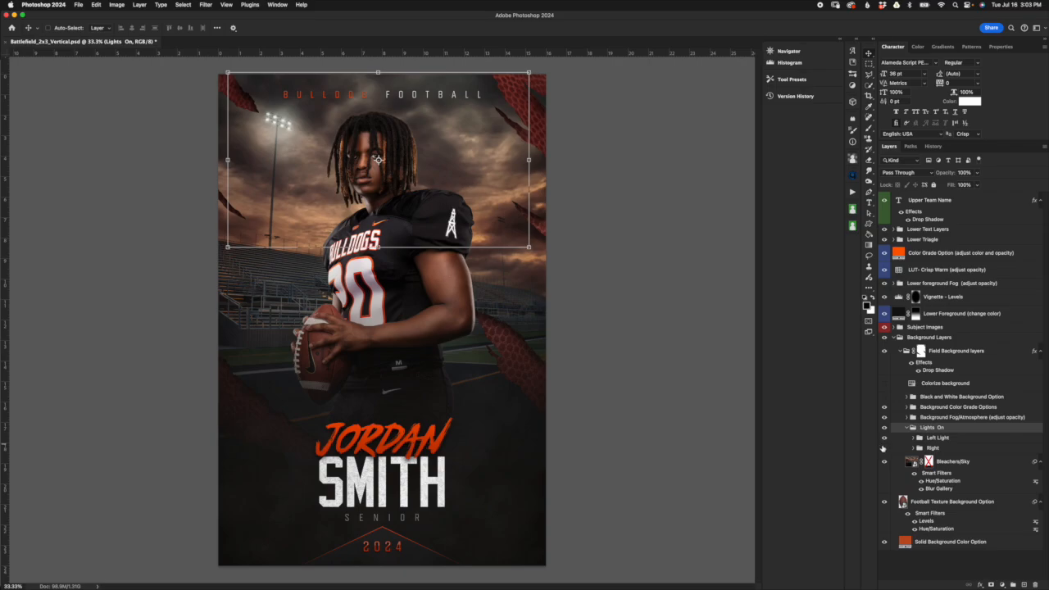
# Collapse the Lights On group and switch its visibility off and back on to compare the stadium lights
pyautogui.click(907, 427)
pyautogui.click(969, 465)
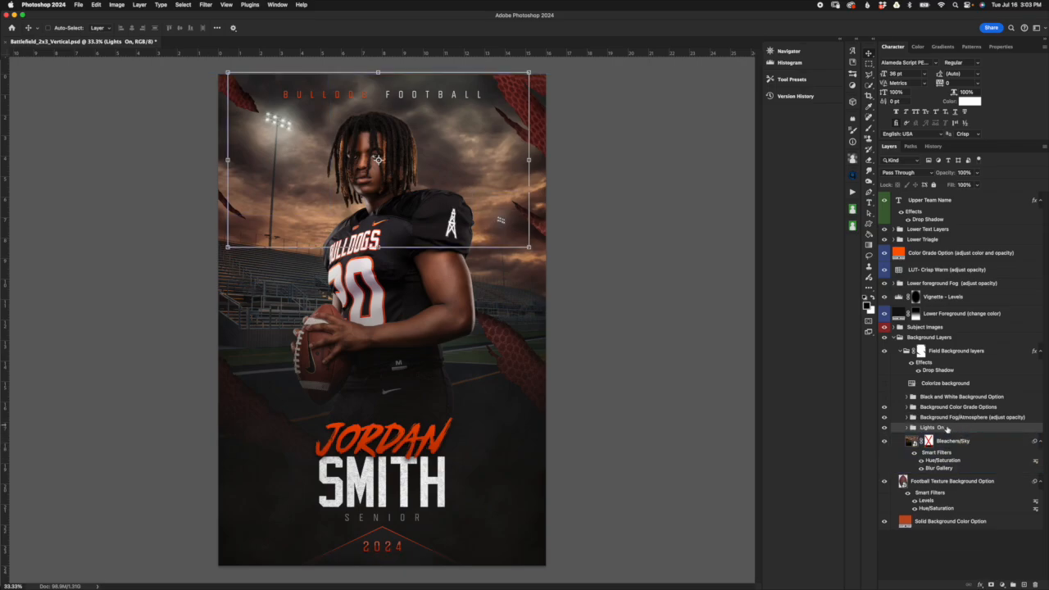
pyautogui.click(884, 428)
pyautogui.click(883, 428)
pyautogui.click(999, 457)
# Try the Background Fog/Atmosphere group at 60% opacity and restore it to 80%
pyautogui.click(957, 421)
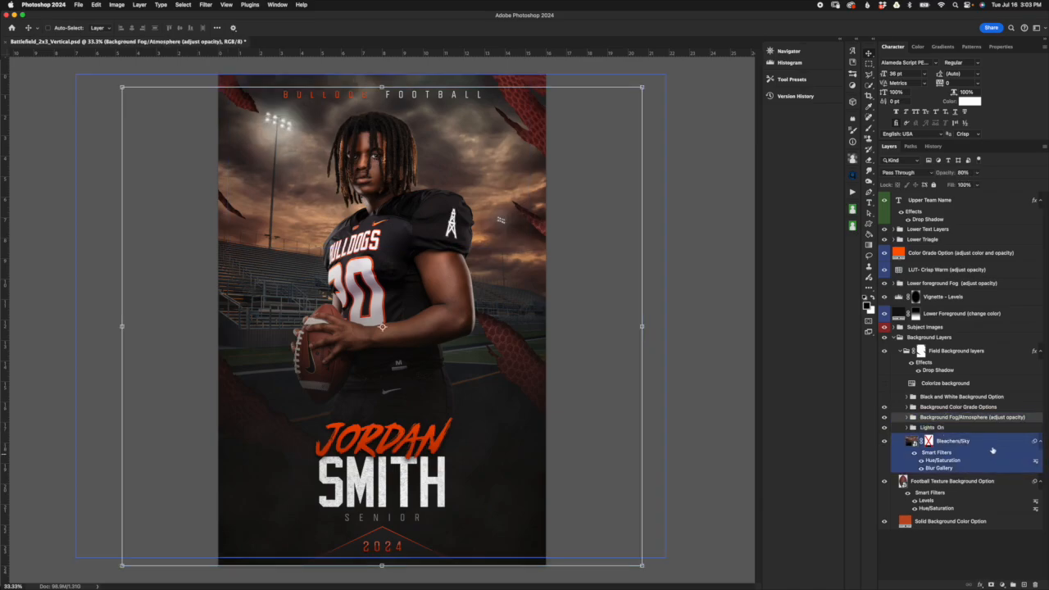
pyautogui.click(963, 426)
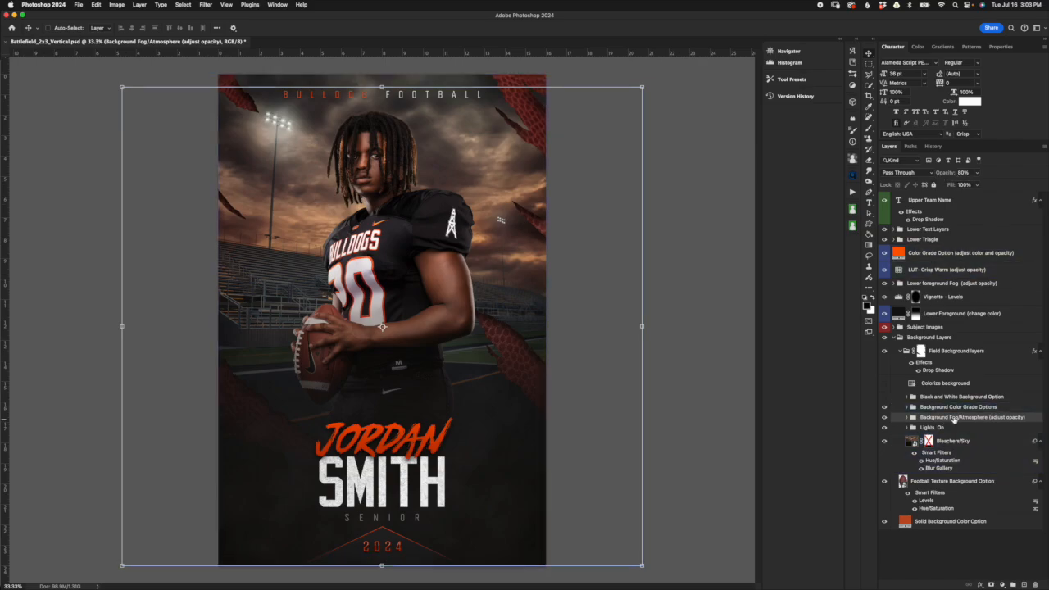
pyautogui.press('6')
pyautogui.press('8')
# Expand the Background Fog/Atmosphere group and select its individual fog layers 1 to 5 to examine the area each covers
pyautogui.click(904, 417)
pyautogui.click(906, 417)
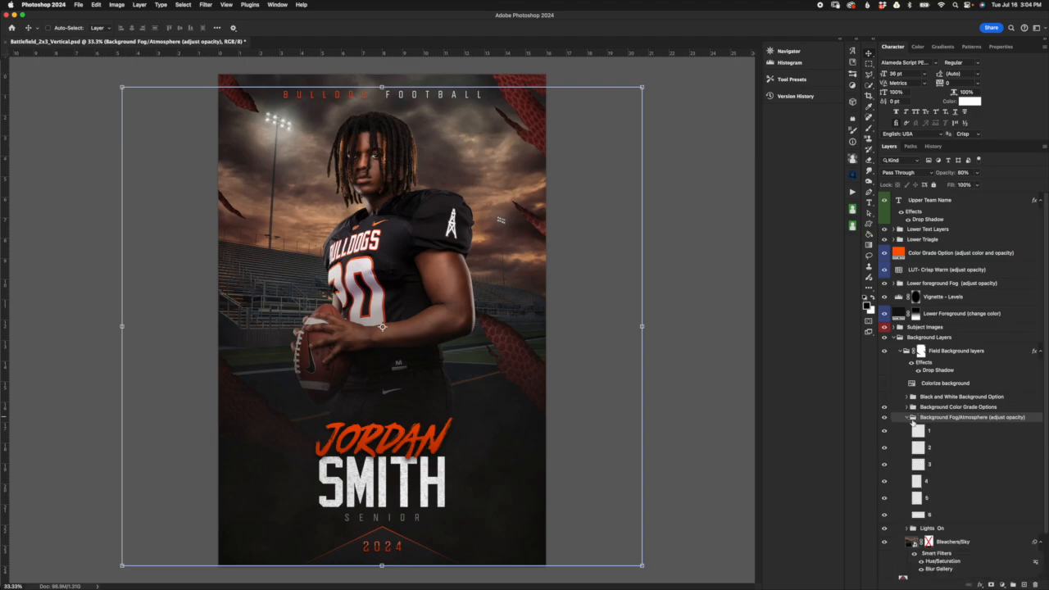
pyautogui.click(964, 448)
pyautogui.click(967, 463)
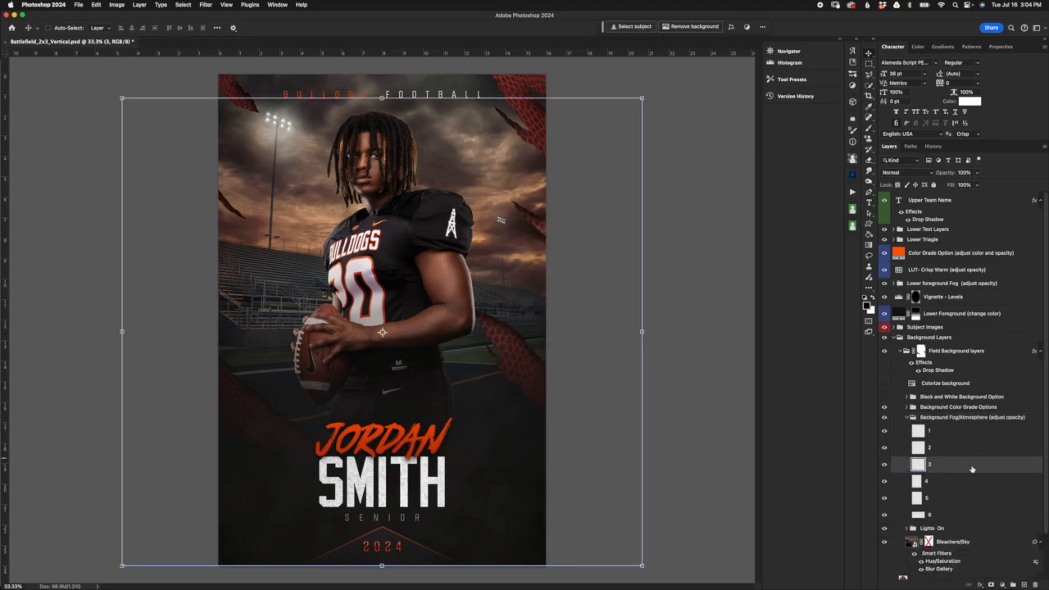
pyautogui.click(967, 481)
pyautogui.click(973, 497)
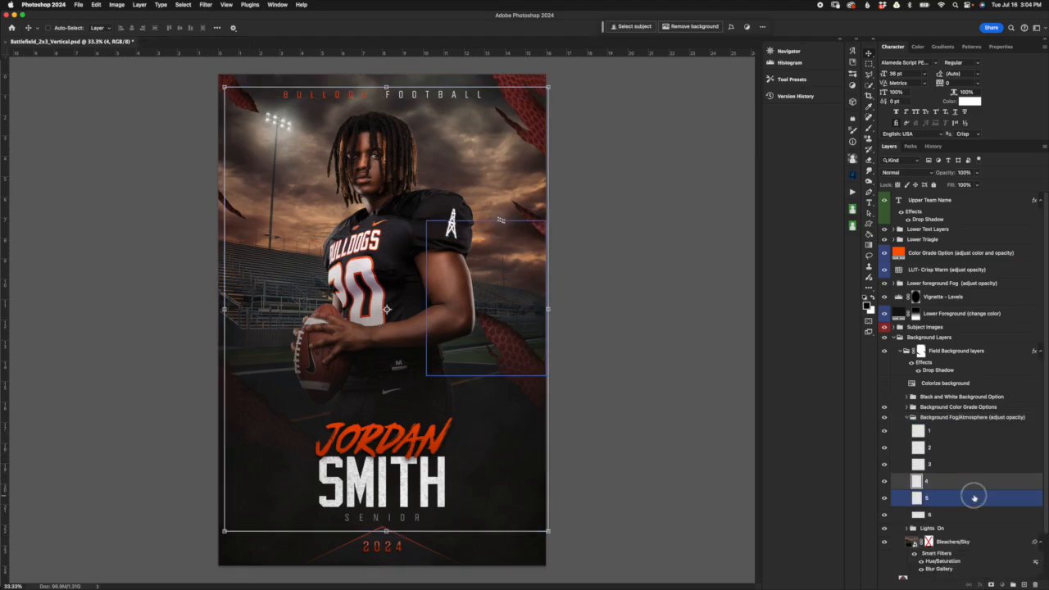
pyautogui.click(969, 481)
pyautogui.click(967, 464)
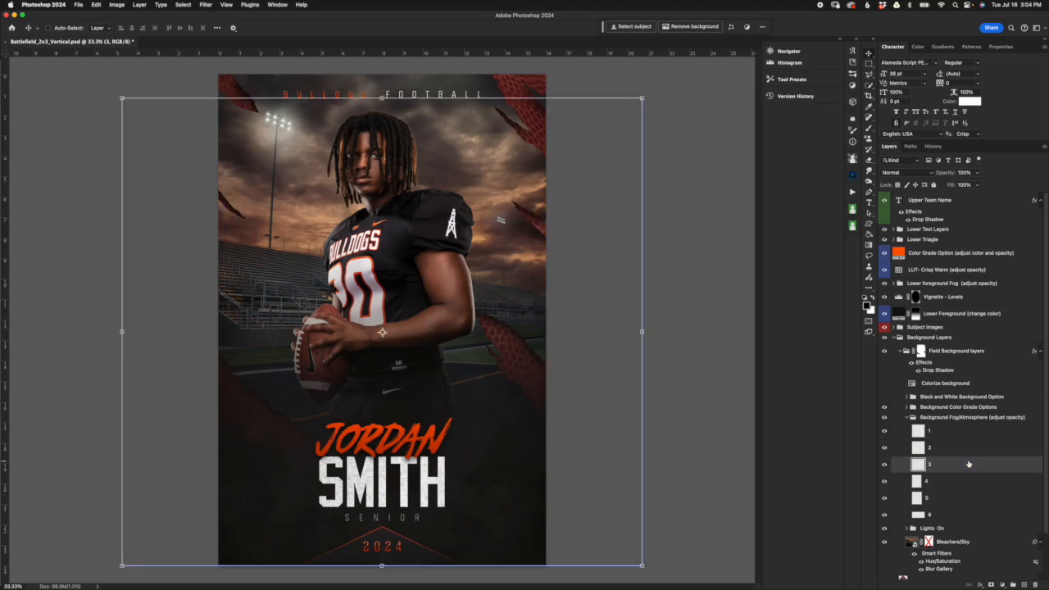
pyautogui.click(966, 448)
pyautogui.click(966, 430)
pyautogui.click(981, 446)
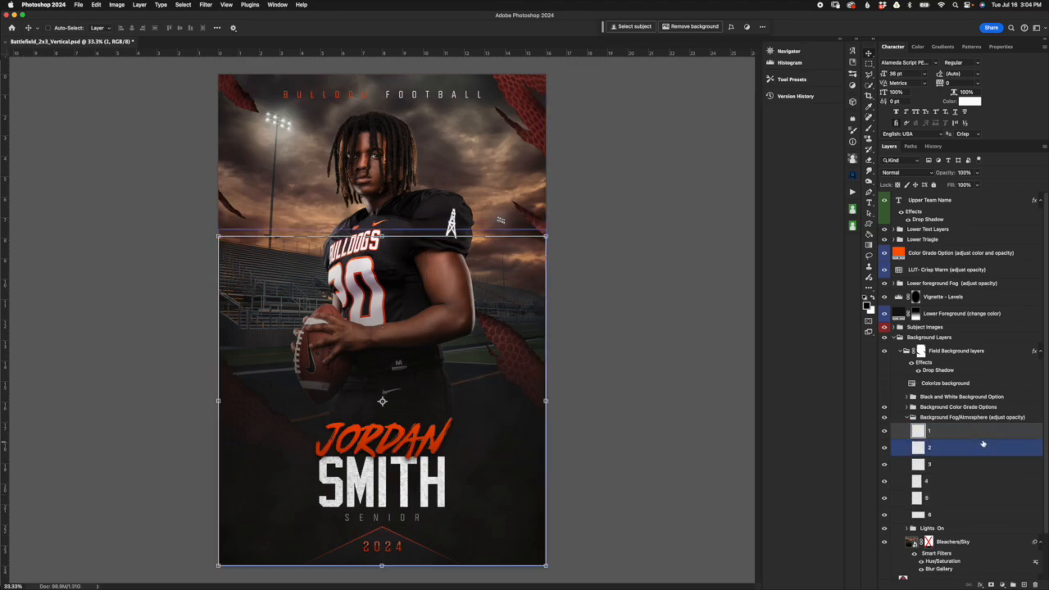
pyautogui.click(988, 464)
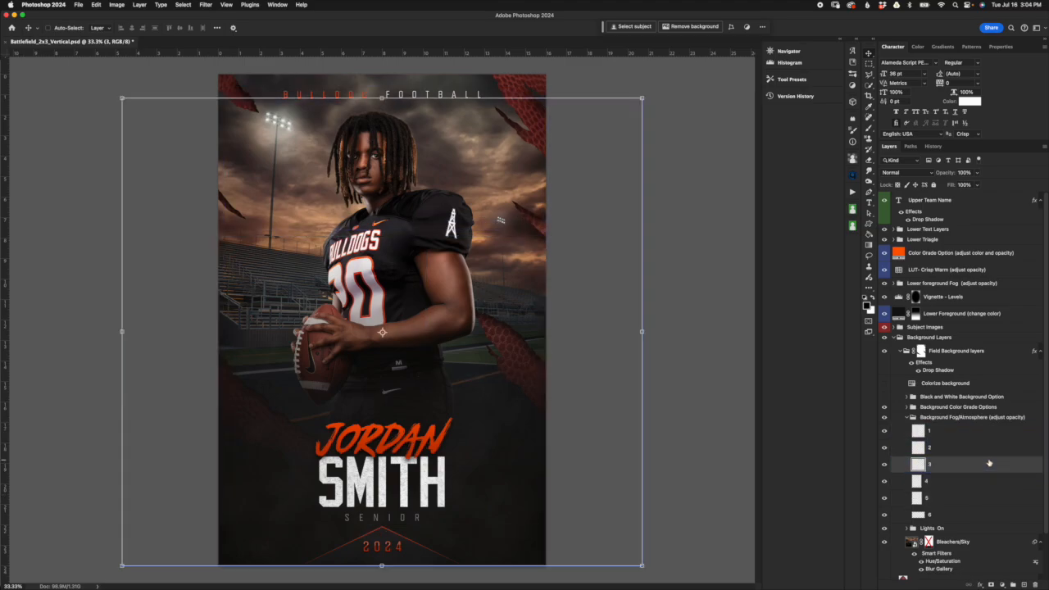
pyautogui.click(989, 481)
pyautogui.click(989, 497)
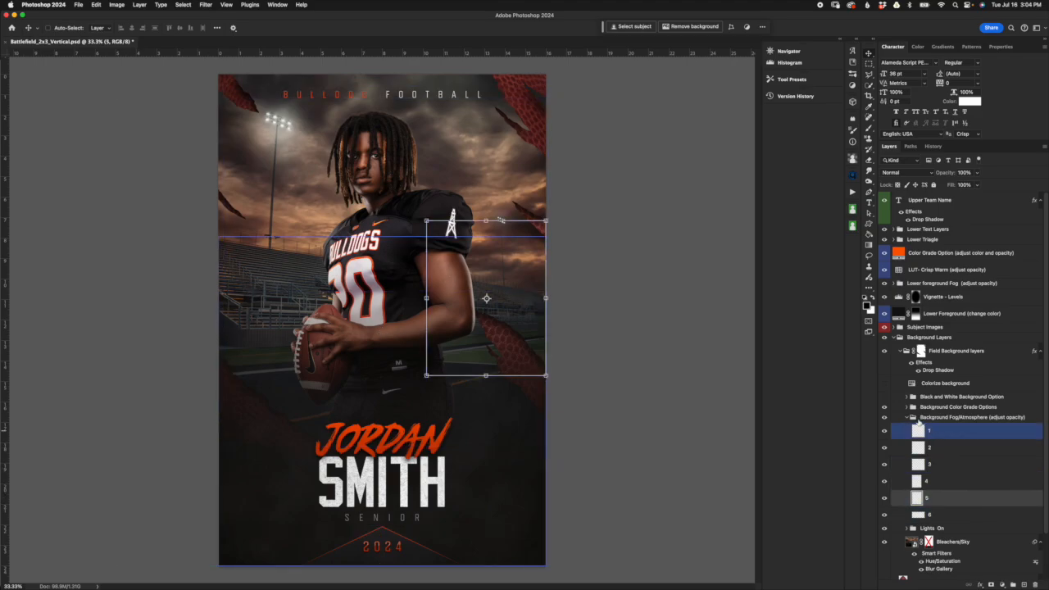
# Collapse the Background Fog/Atmosphere group and switch its visibility off and back on to compare the fog effect
pyautogui.click(971, 418)
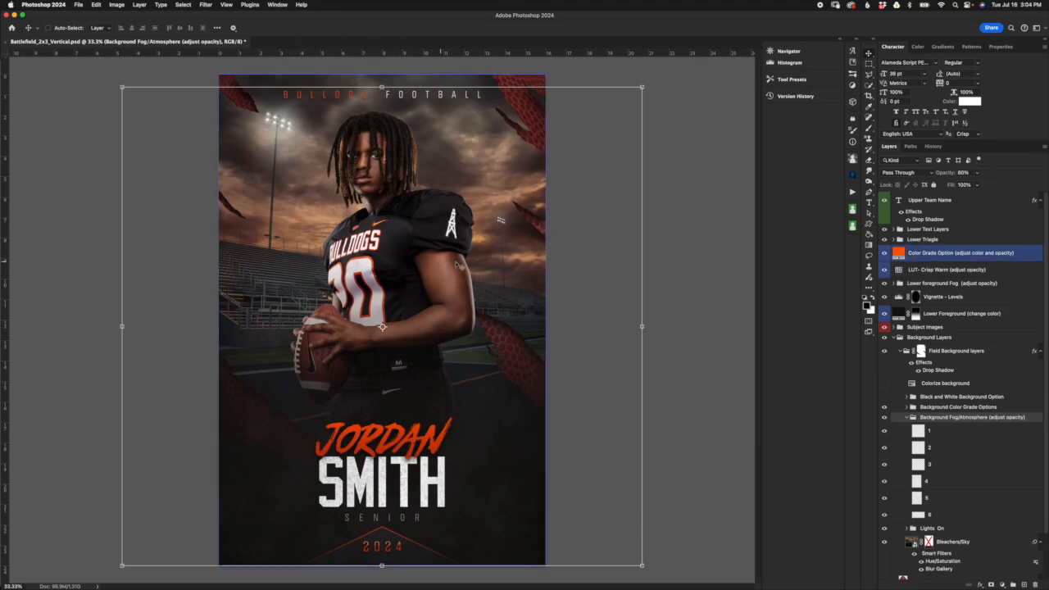
pyautogui.click(906, 418)
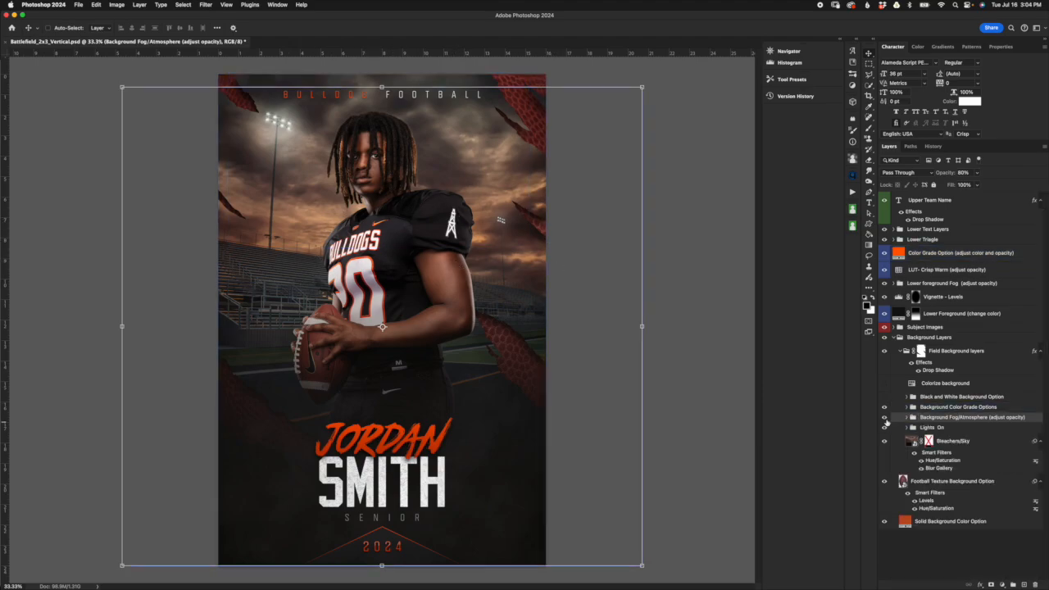
pyautogui.click(884, 417)
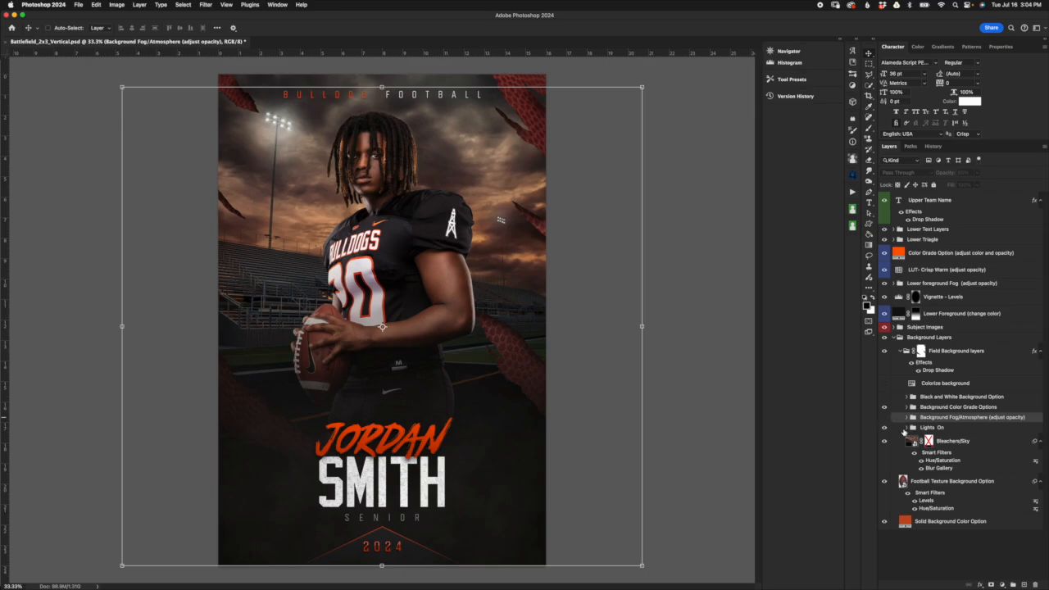
pyautogui.click(884, 417)
# Expand the Background Color Grade Options group and select its Color Grade Warm and Color Grade Cool layers to examine their blend settings
pyautogui.click(954, 408)
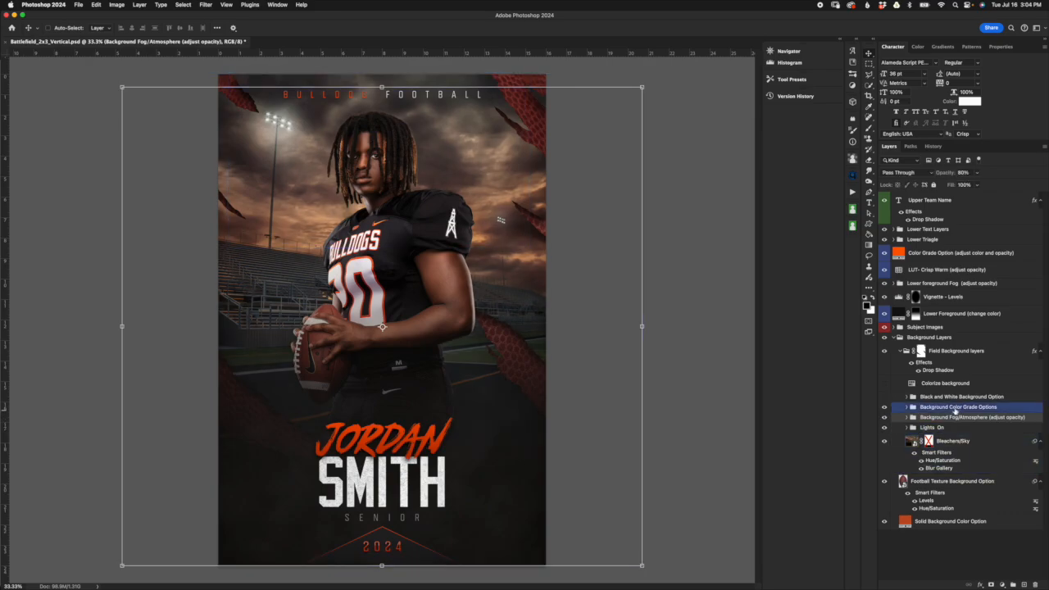
pyautogui.click(996, 418)
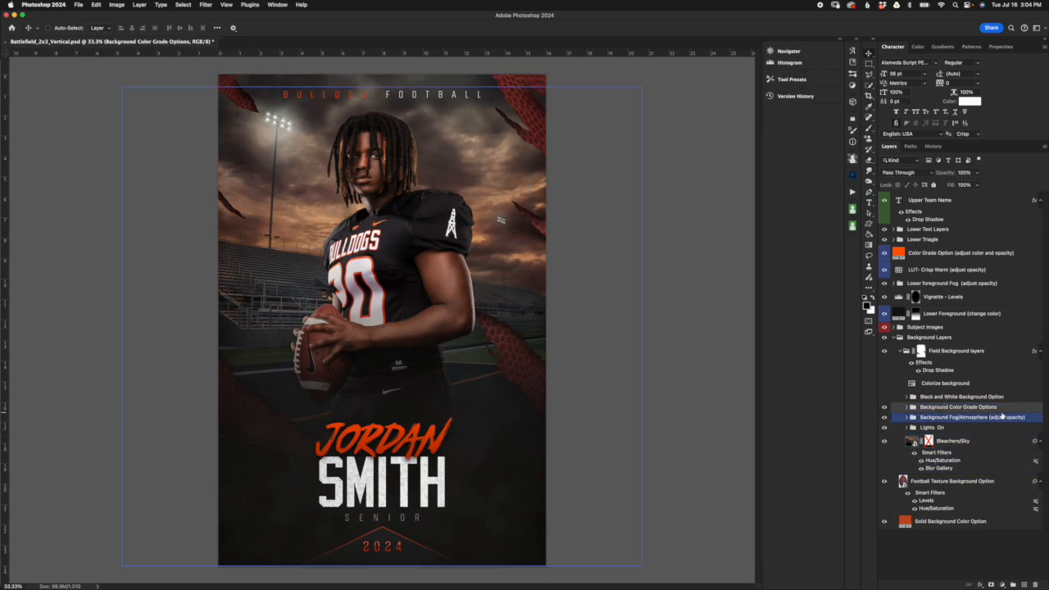
pyautogui.click(906, 407)
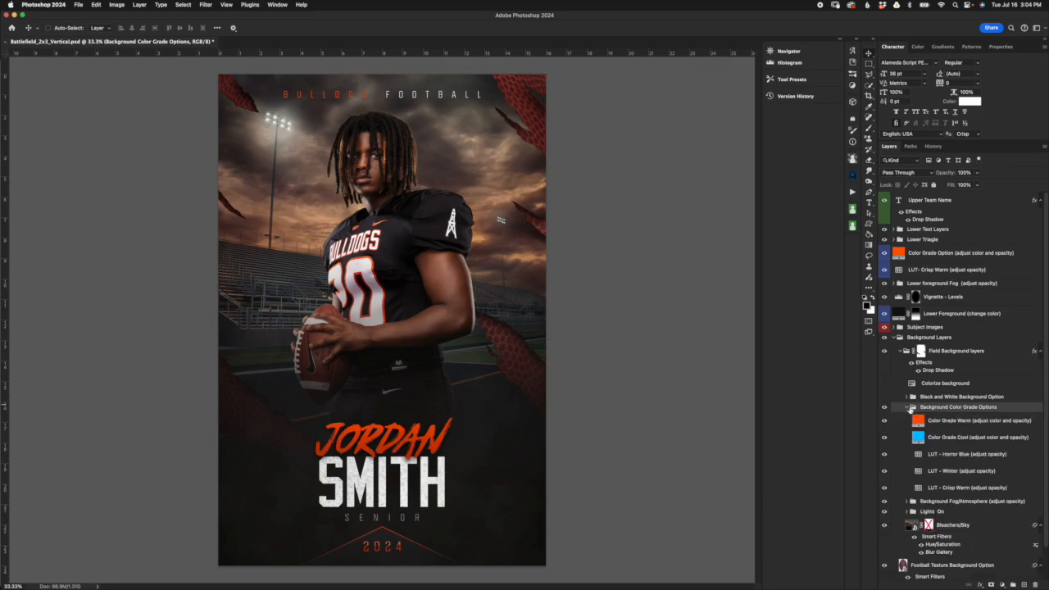
pyautogui.click(984, 421)
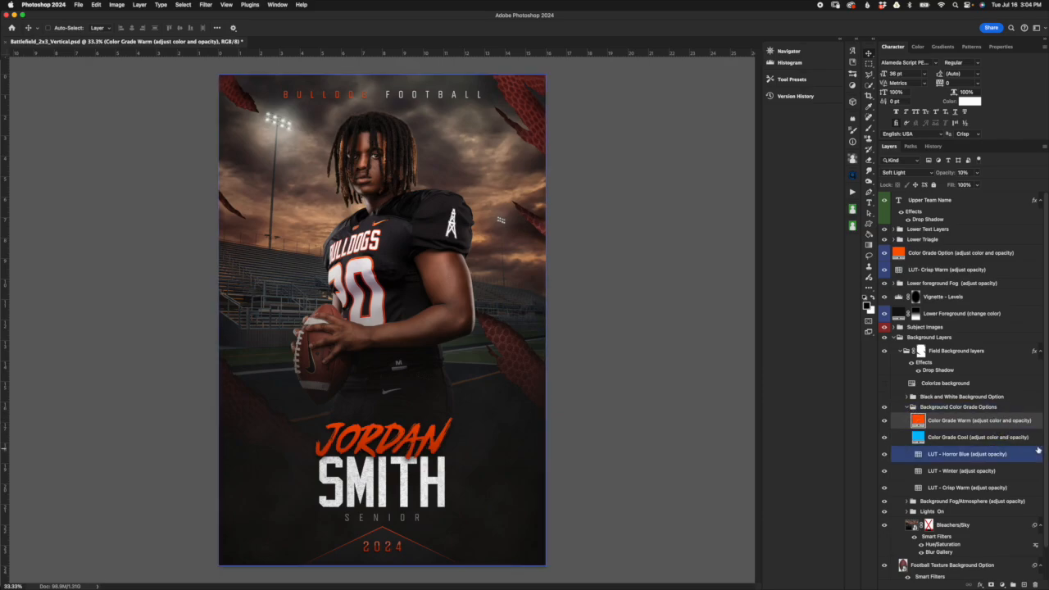
pyautogui.click(980, 439)
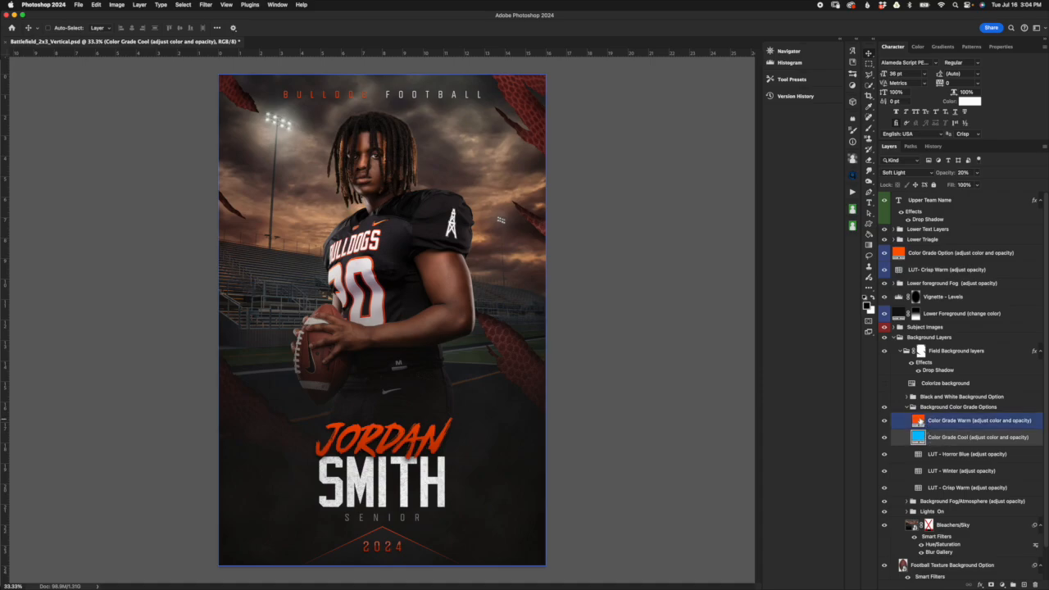
pyautogui.click(950, 423)
pyautogui.click(971, 439)
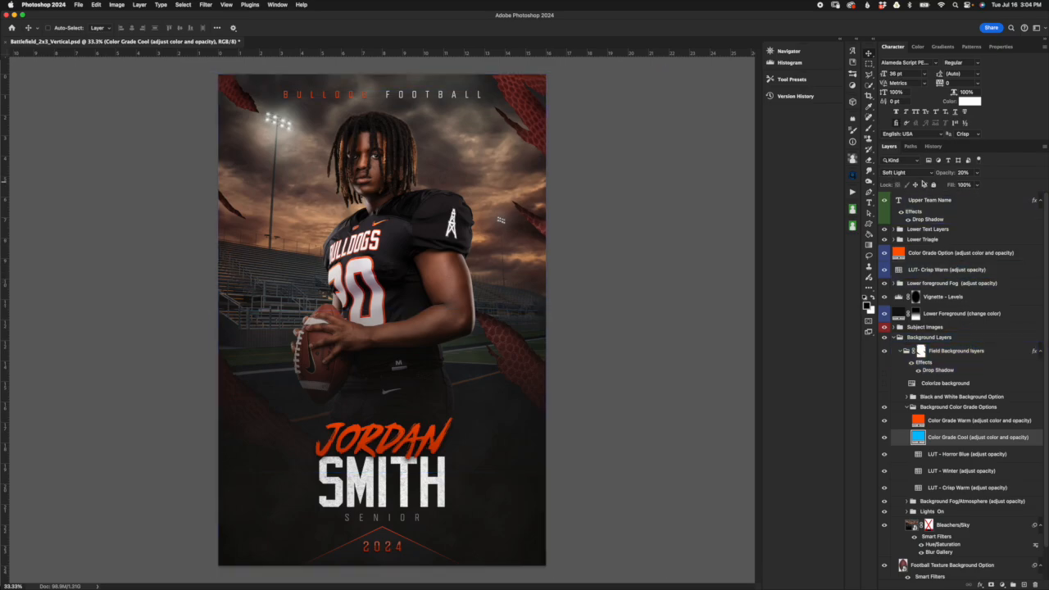
pyautogui.click(950, 421)
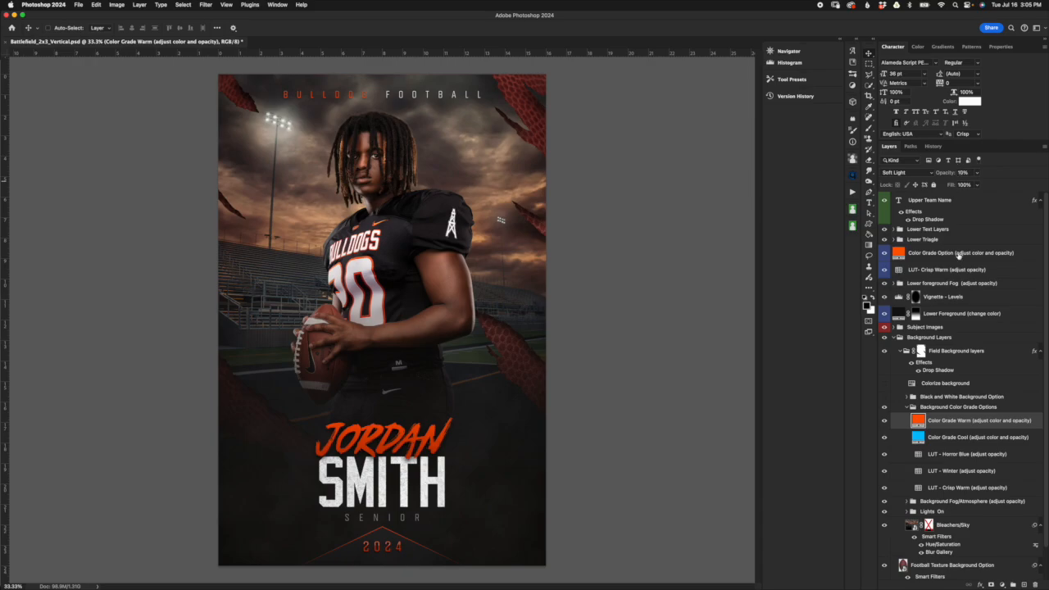
pyautogui.click(971, 437)
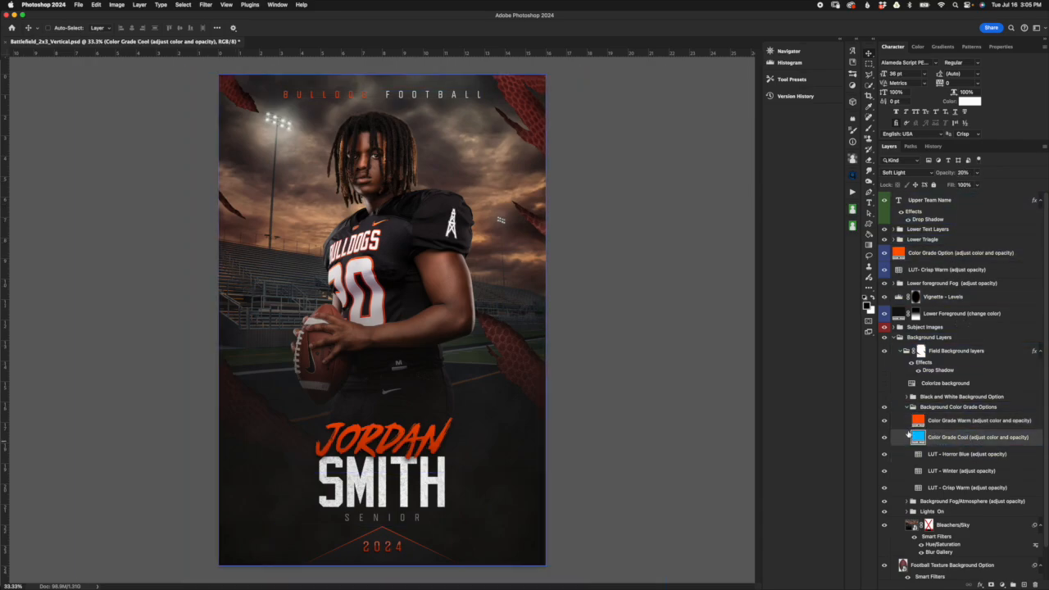
# Switch the Color Grade Cool and Color Grade Warm layers off and back on to compare their tints
pyautogui.click(883, 439)
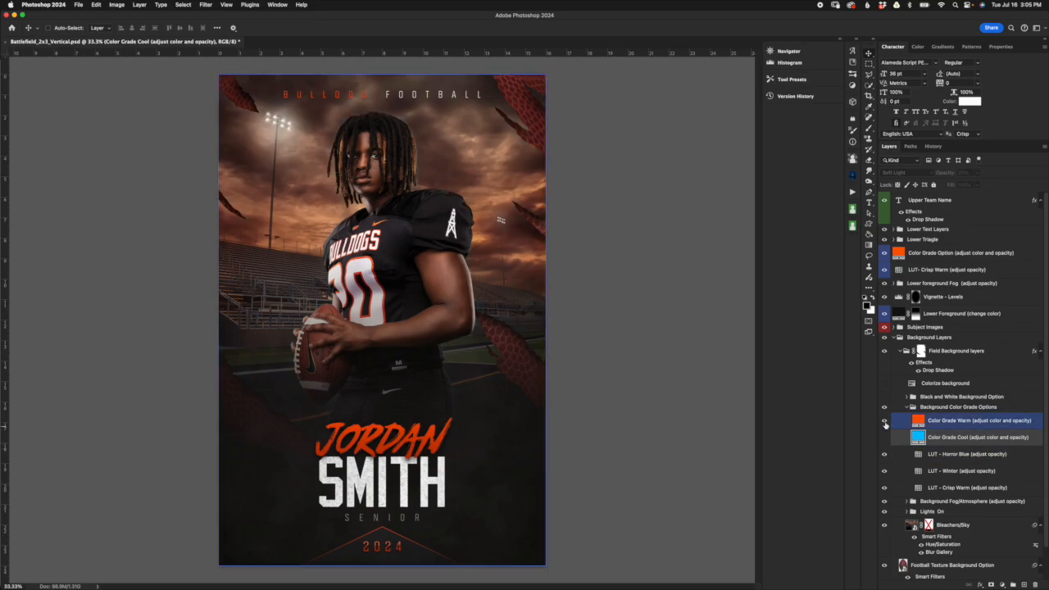
pyautogui.click(883, 420)
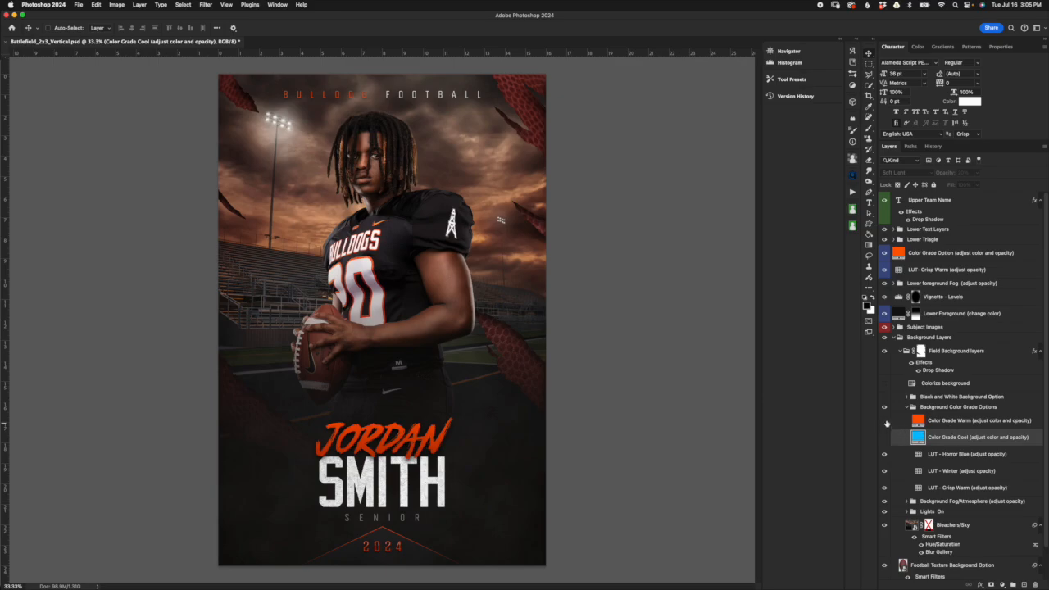
pyautogui.click(883, 436)
pyautogui.click(955, 420)
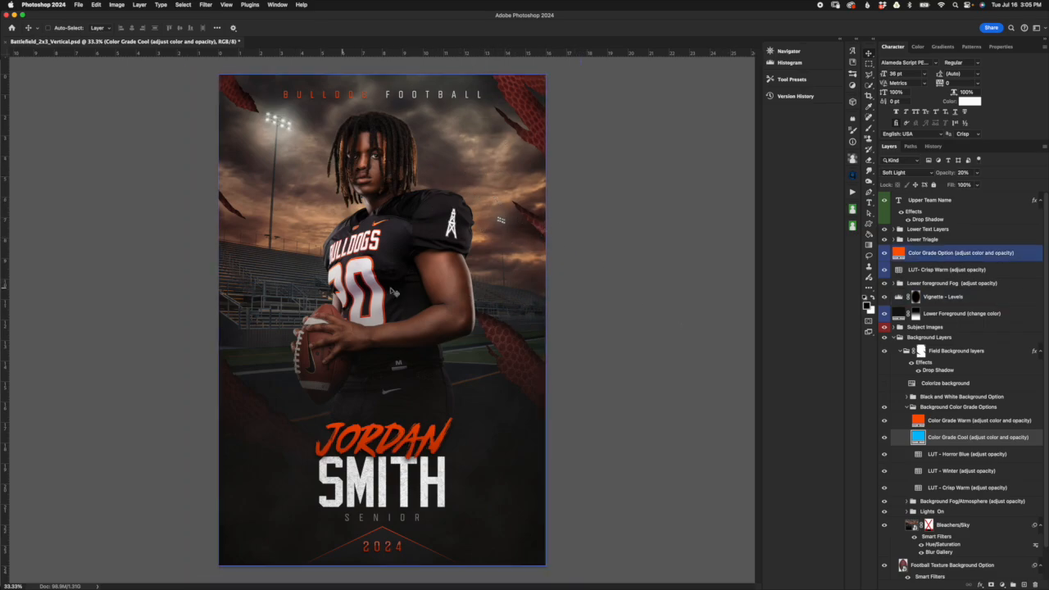
# Select the Horror Blue, Winter and Crisp Warm LUT layers in turn to examine their blend mode and opacity
pyautogui.click(963, 459)
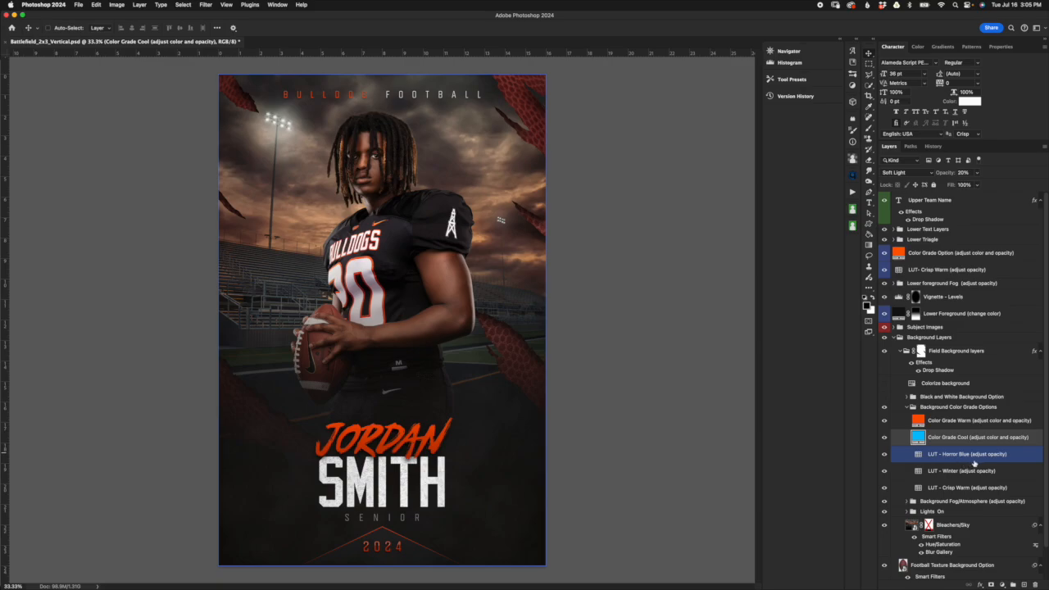
pyautogui.click(982, 470)
pyautogui.click(963, 458)
pyautogui.click(989, 476)
pyautogui.click(1012, 489)
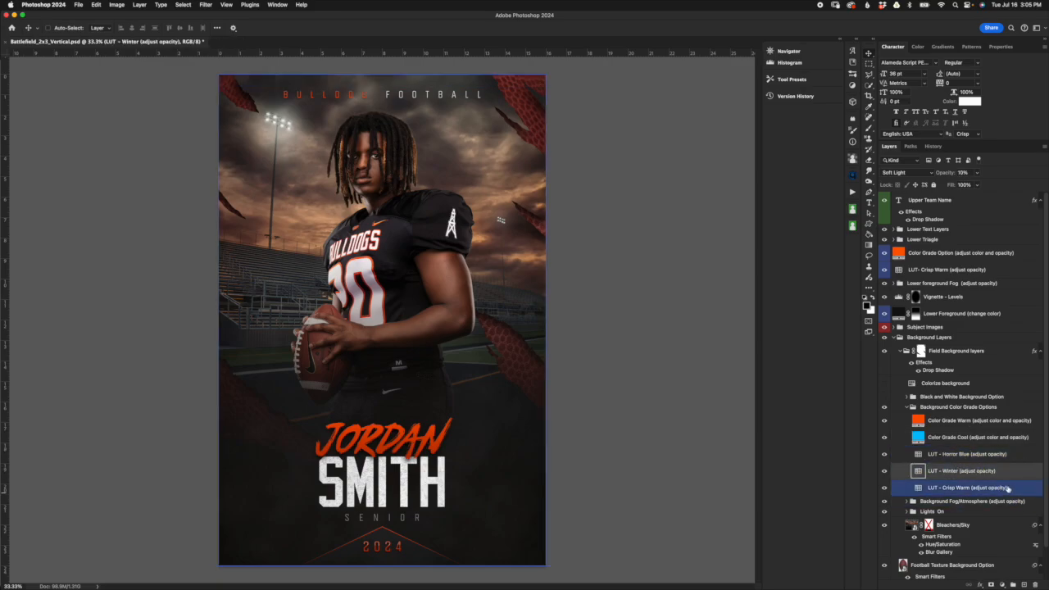
pyautogui.click(1014, 472)
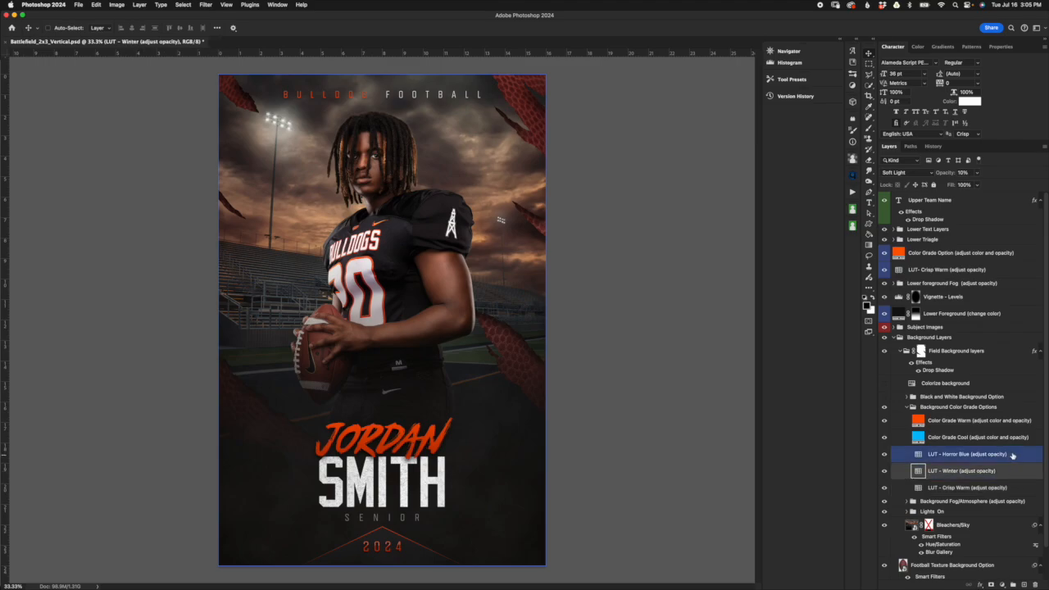
pyautogui.click(1018, 457)
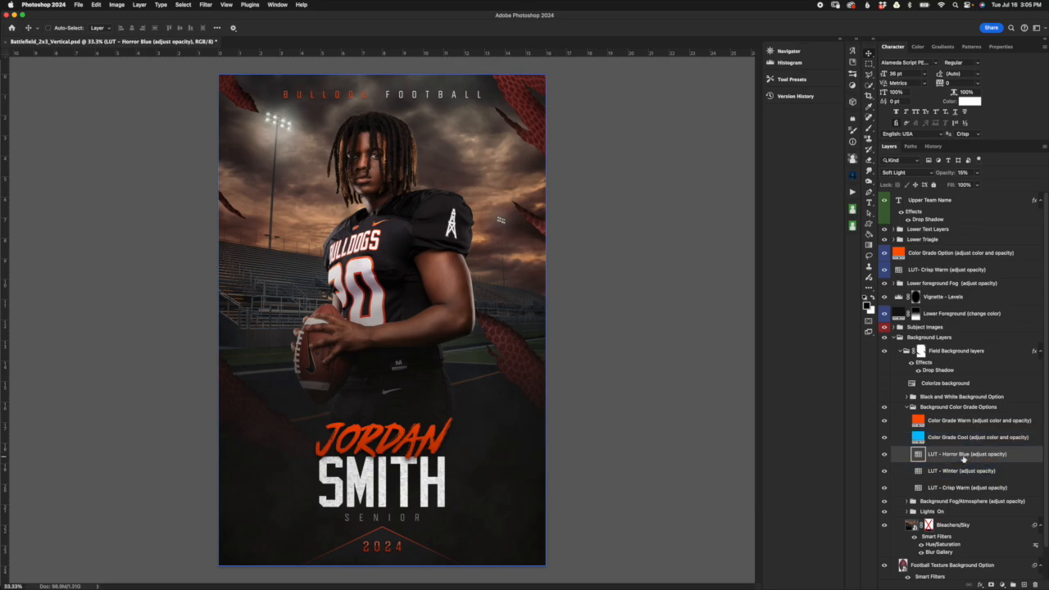
pyautogui.click(1000, 477)
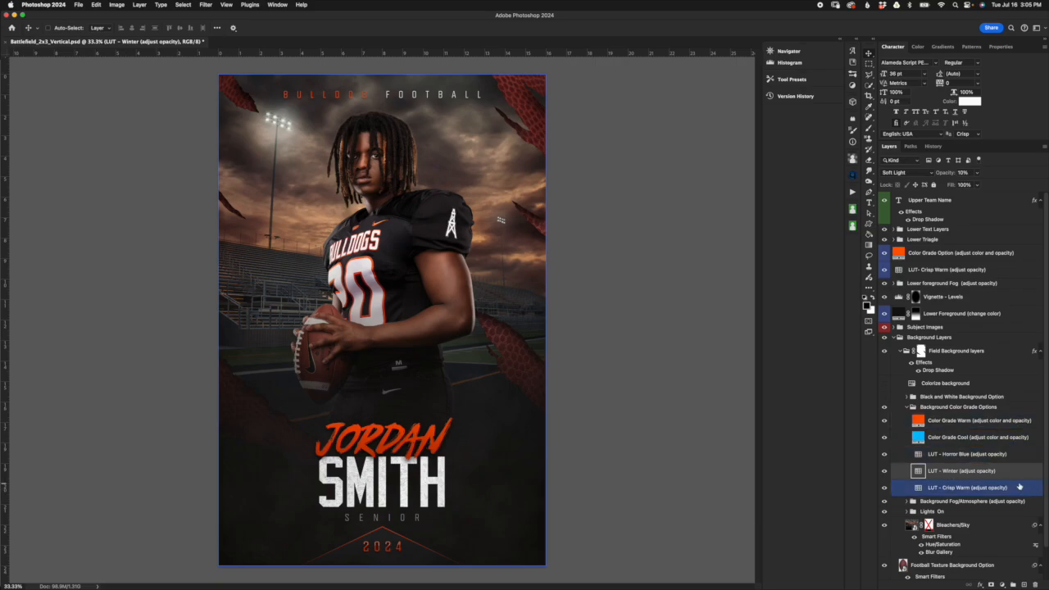
pyautogui.click(1022, 490)
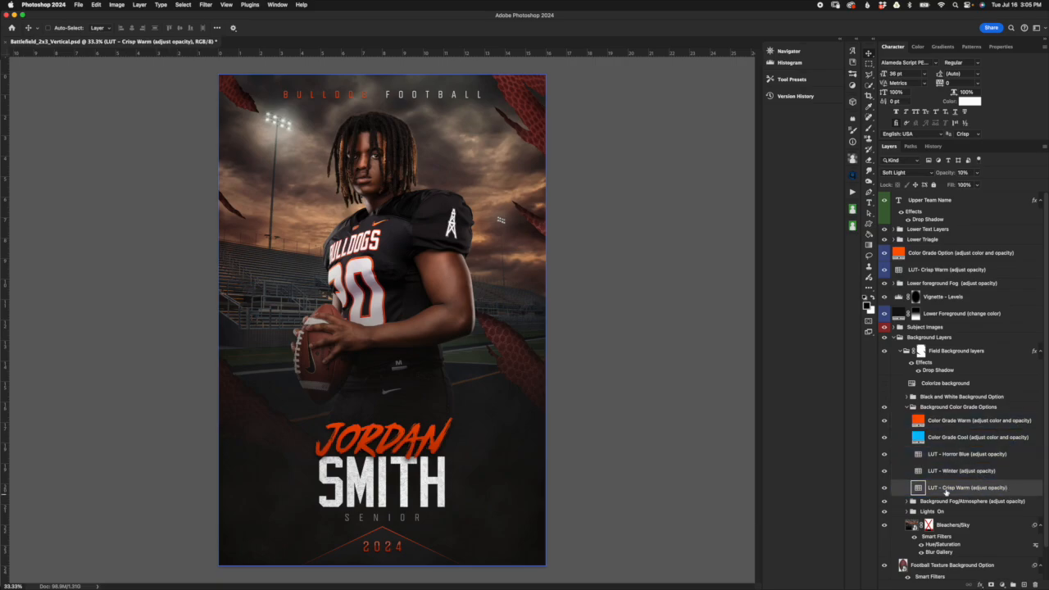
# Switch the Crisp Warm, Winter and Horror Blue LUT layers off and back on one by one to compare their effects
pyautogui.click(885, 487)
pyautogui.click(885, 488)
pyautogui.click(885, 488)
pyautogui.click(885, 489)
pyautogui.click(885, 489)
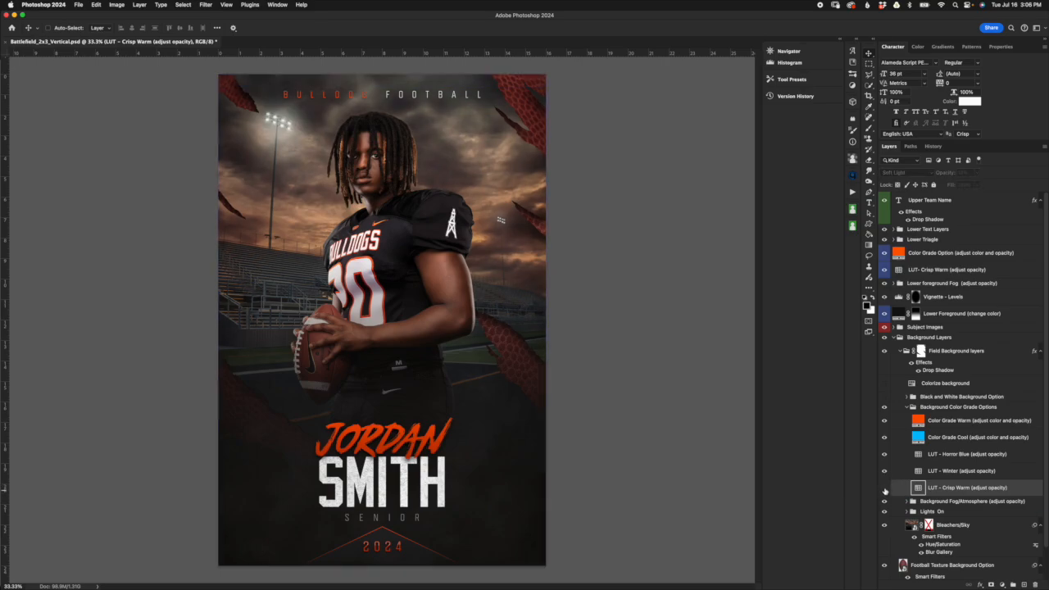
pyautogui.click(884, 489)
pyautogui.click(886, 471)
pyautogui.click(884, 470)
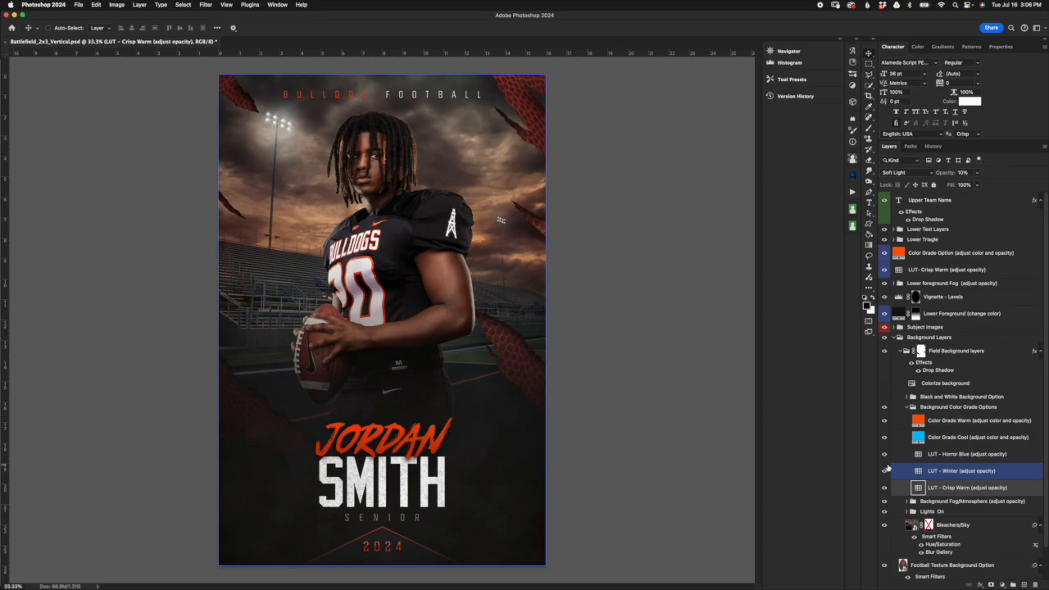
pyautogui.click(884, 455)
pyautogui.click(884, 456)
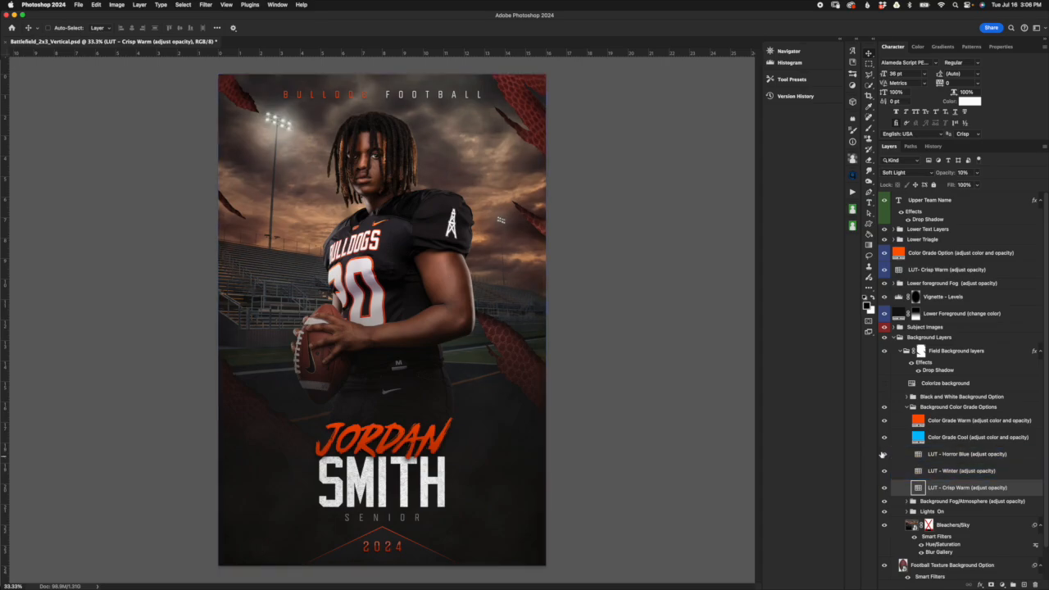
# Review the cool and warm color grade layers once more and collapse the Background Color Grade Options group
pyautogui.click(951, 436)
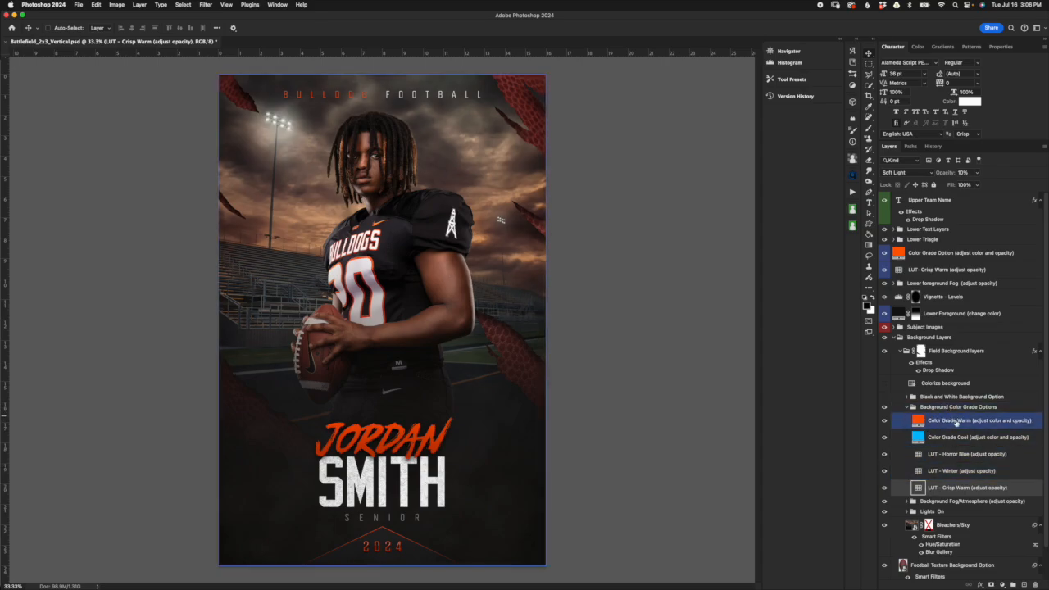
pyautogui.click(907, 407)
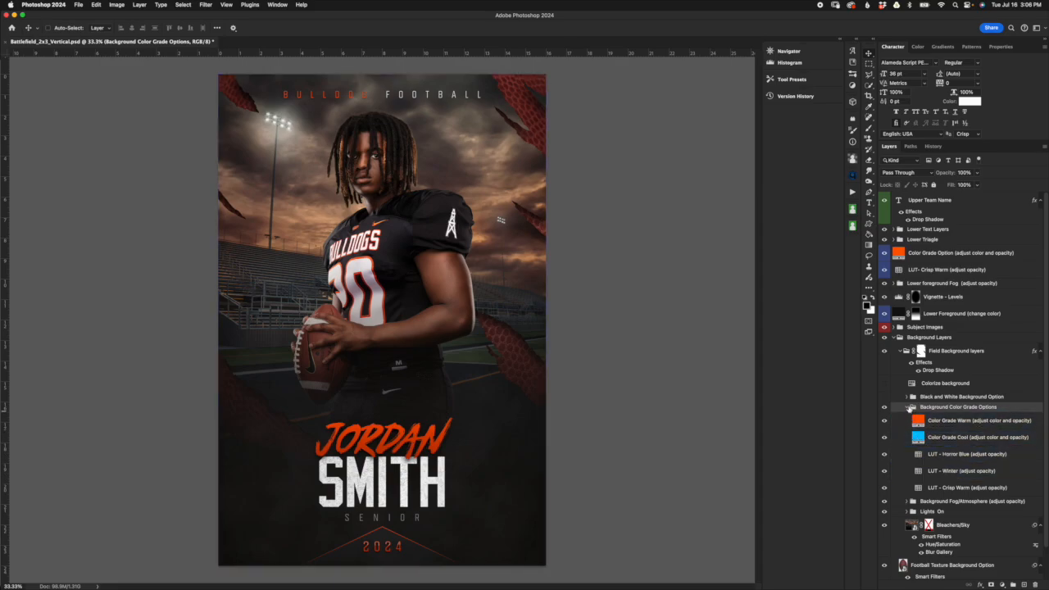
pyautogui.click(918, 437)
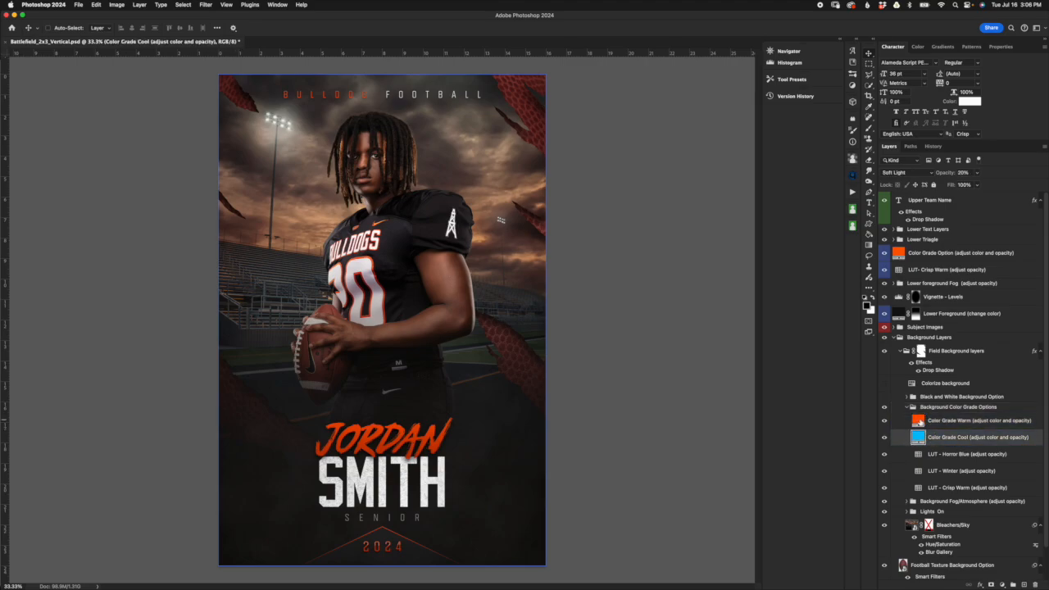
pyautogui.click(920, 421)
pyautogui.click(906, 407)
pyautogui.click(884, 406)
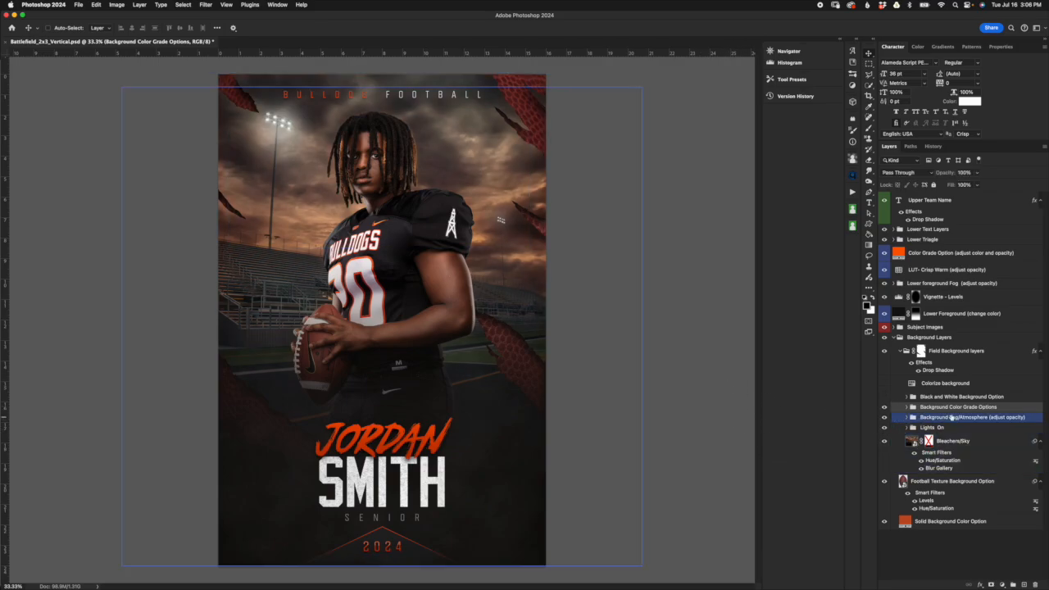
# Make the Black and White Background Option group visible to turn the field background monochrome
pyautogui.click(971, 396)
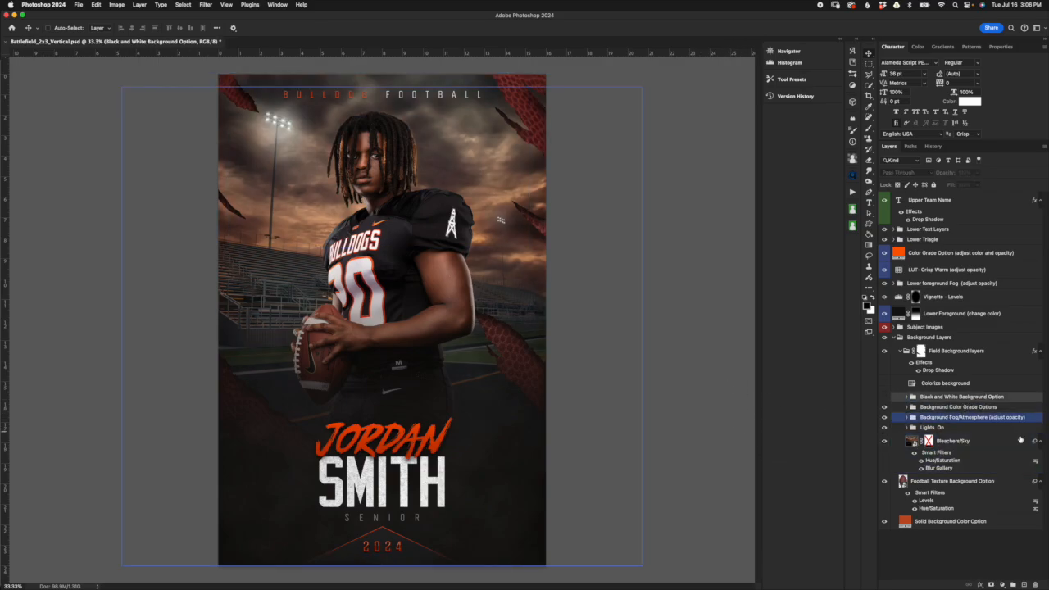
pyautogui.click(884, 397)
pyautogui.click(942, 442)
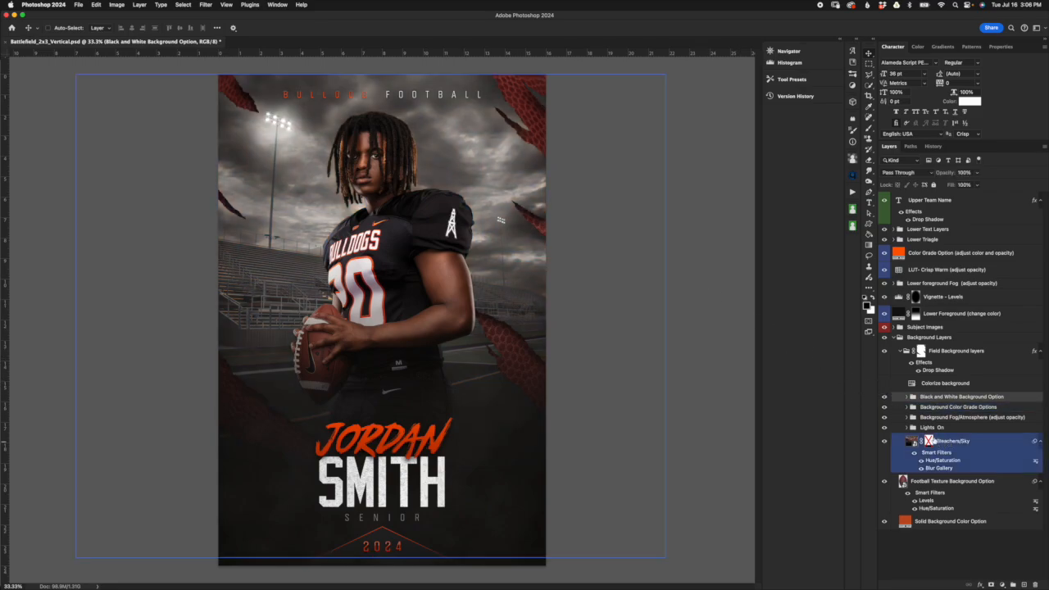
# Expand the Black and White Background Option group and open the Hue/Saturation settings of its Black and White Desaturate layer
pyautogui.click(910, 397)
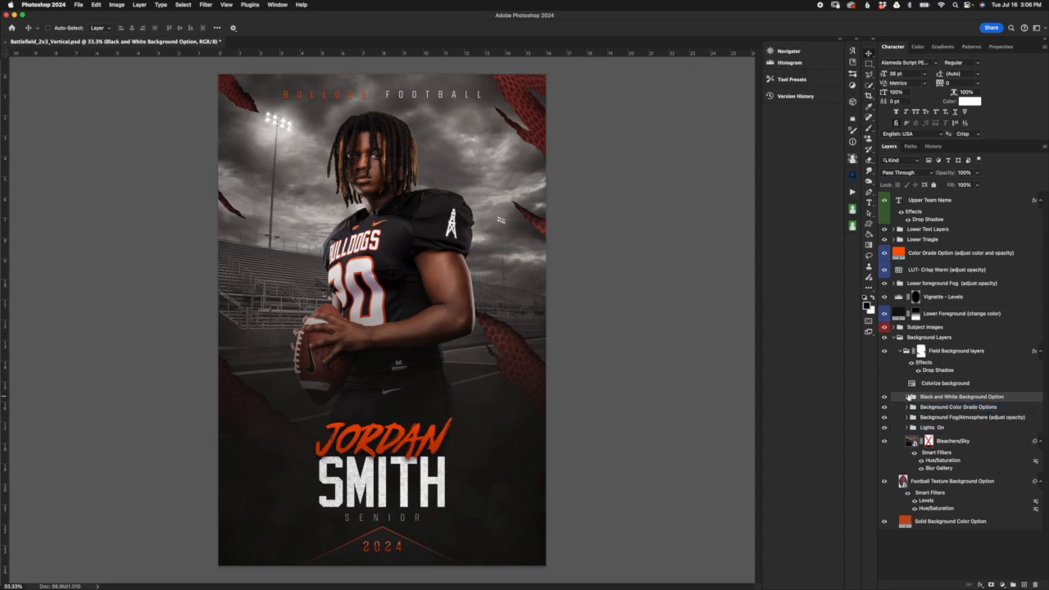
pyautogui.click(906, 397)
pyautogui.click(960, 408)
pyautogui.click(993, 427)
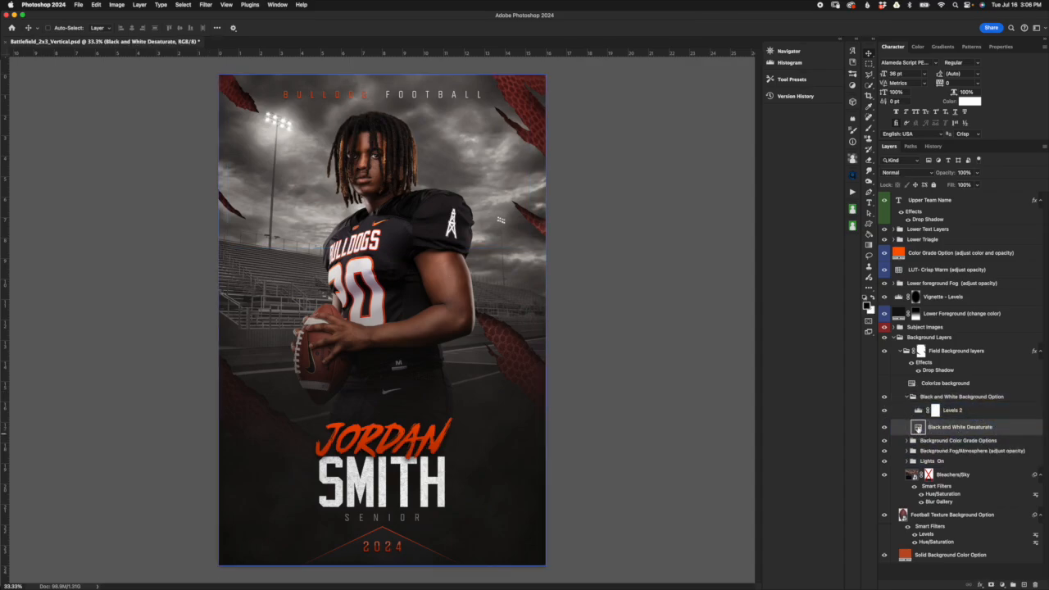
pyautogui.doubleClick(918, 428)
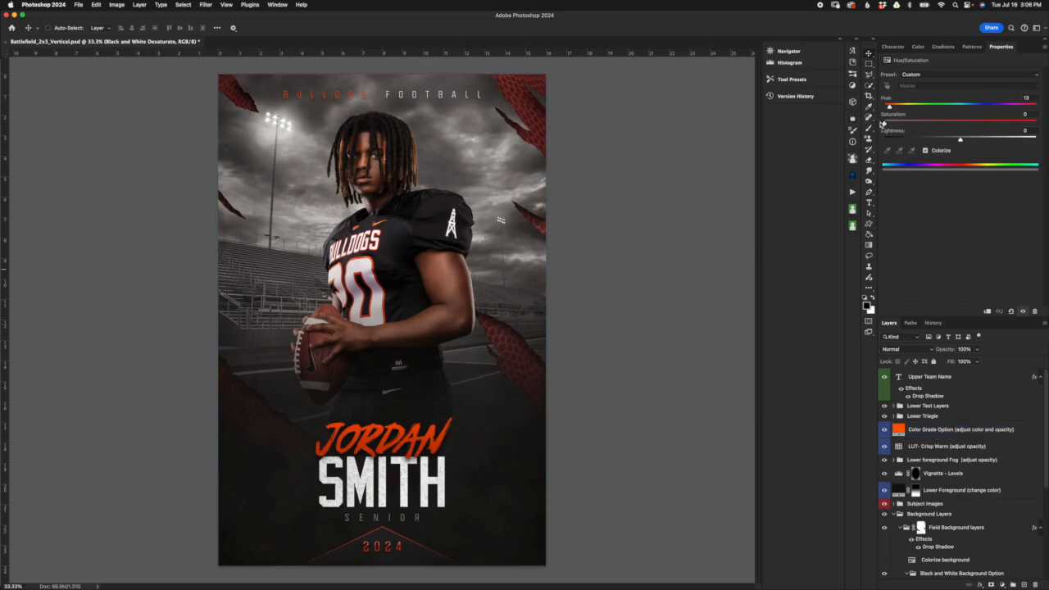
# Select the Levels 2 adjustment in the black and white group and switch it off and back on to compare the contrast
pyautogui.click(955, 473)
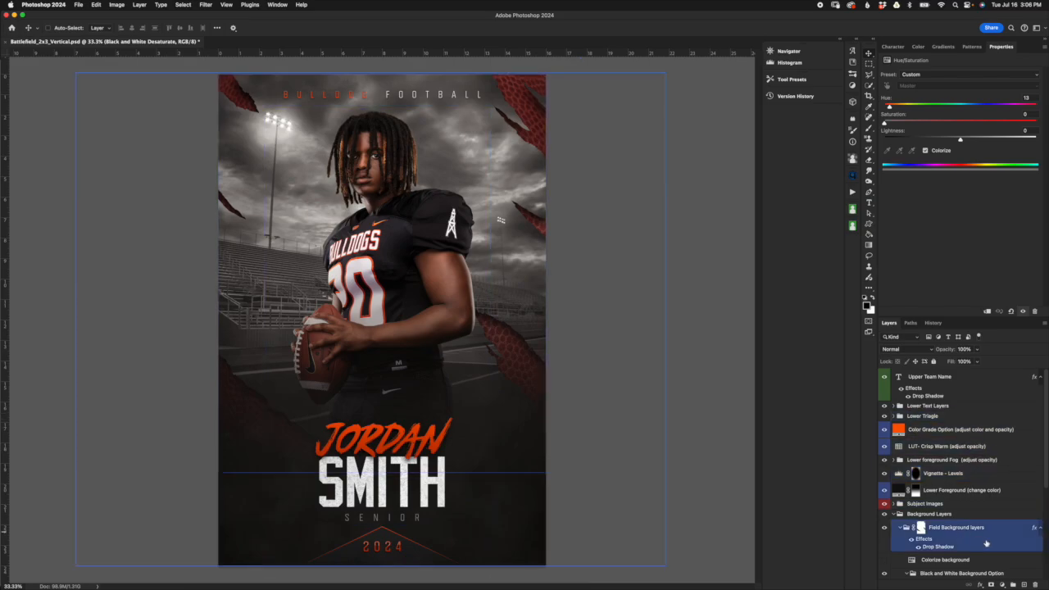
pyautogui.scroll(-5, 986, 543)
pyautogui.click(987, 464)
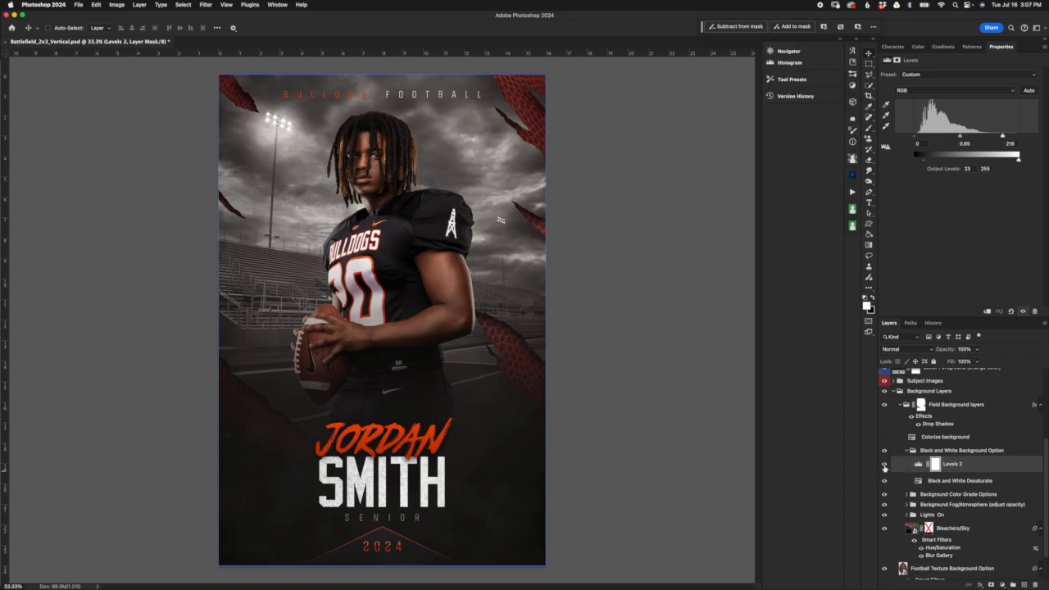
pyautogui.click(884, 465)
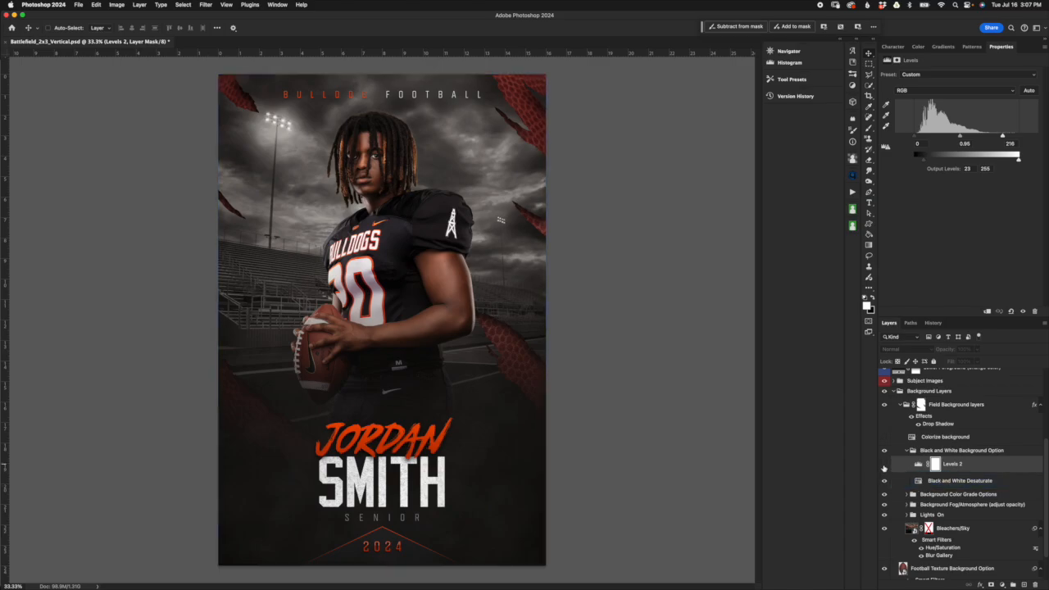
pyautogui.click(884, 464)
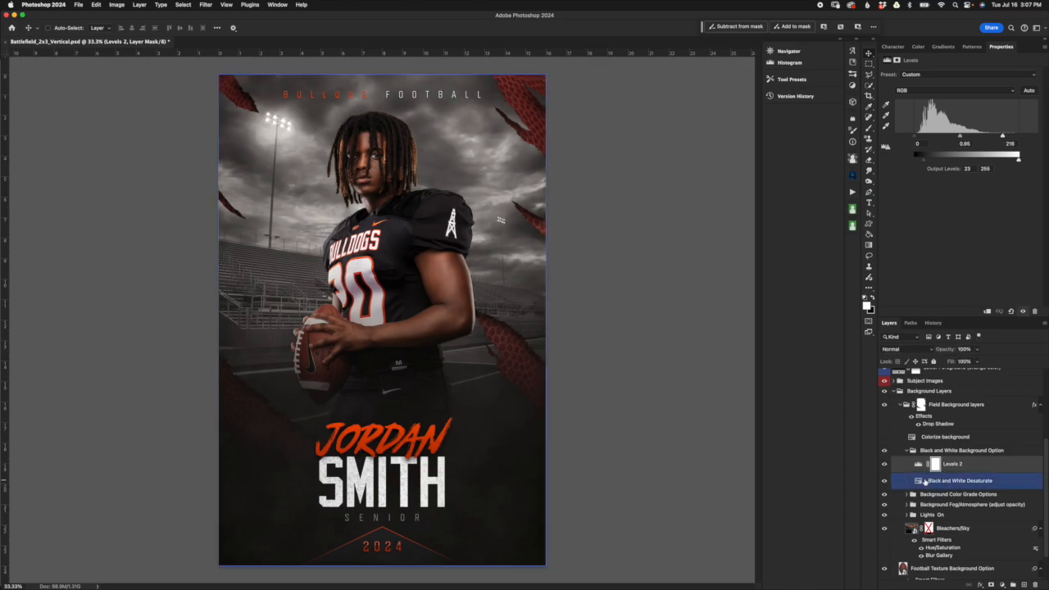
# Set the Levels 2 adjustment's output black level to 16 and its input white point to 201
pyautogui.click(918, 465)
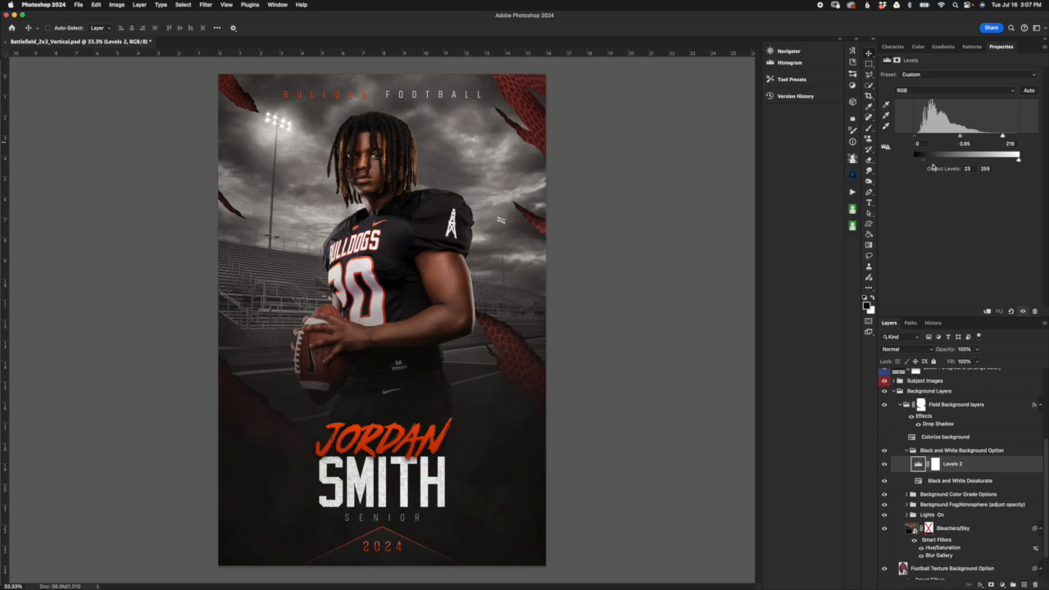
pyautogui.moveTo(927, 162)
pyautogui.mouseDown()
pyautogui.moveTo(900, 161)
pyautogui.moveTo(922, 159)
pyautogui.mouseUp()
pyautogui.moveTo(1004, 138); pyautogui.dragTo(995, 137)
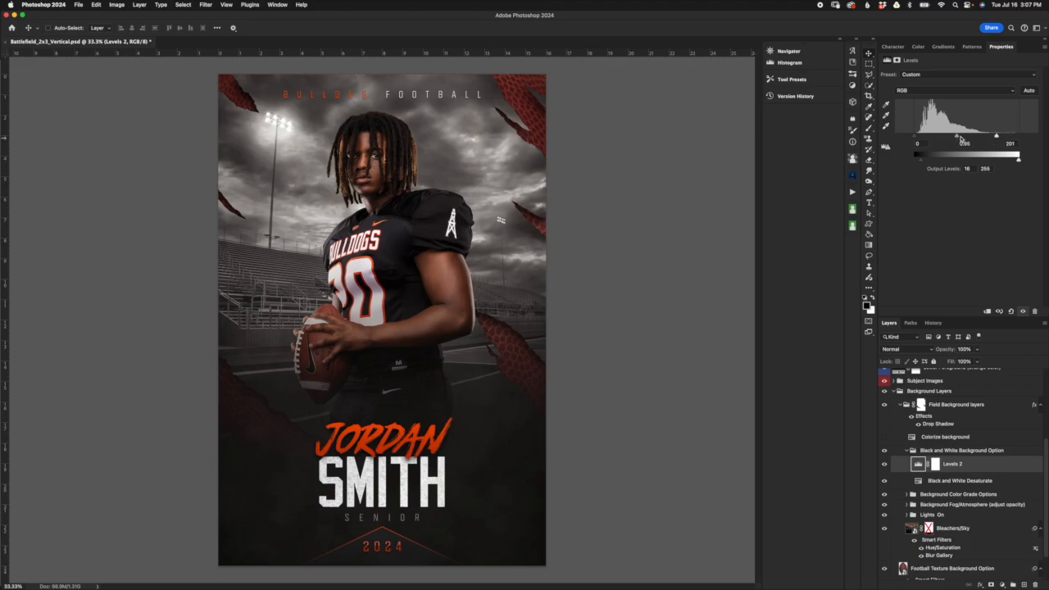
# Set the Levels 2 adjustment's midtone input to 1.02 and collapse the Black and White Background Option group
pyautogui.moveTo(957, 139); pyautogui.dragTo(912, 137)
pyautogui.moveTo(1019, 162)
pyautogui.mouseDown()
pyautogui.moveTo(1007, 159)
pyautogui.moveTo(1018, 158)
pyautogui.mouseUp()
pyautogui.click(966, 451)
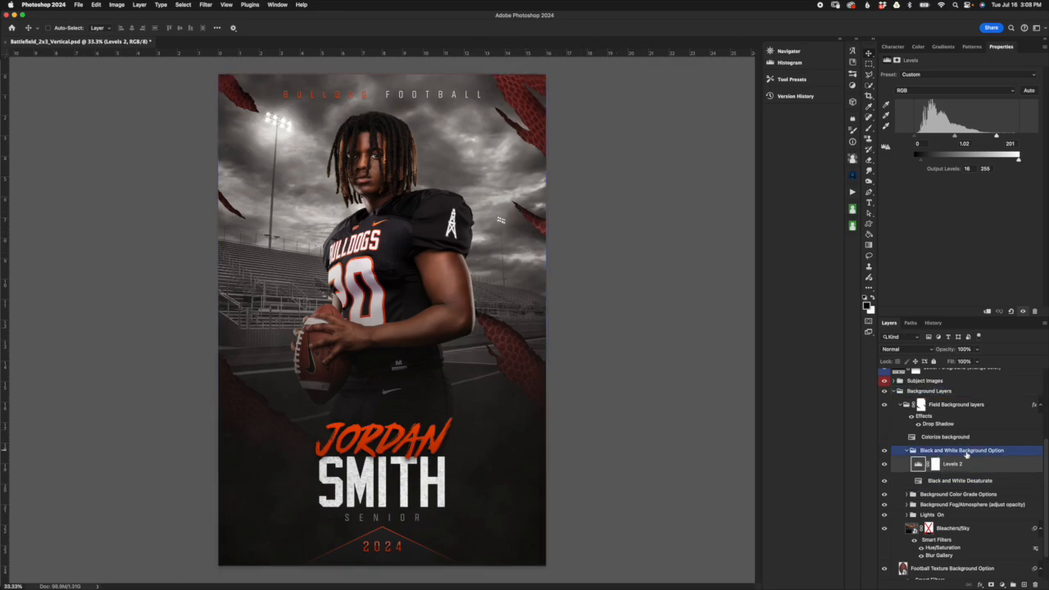
pyautogui.click(906, 451)
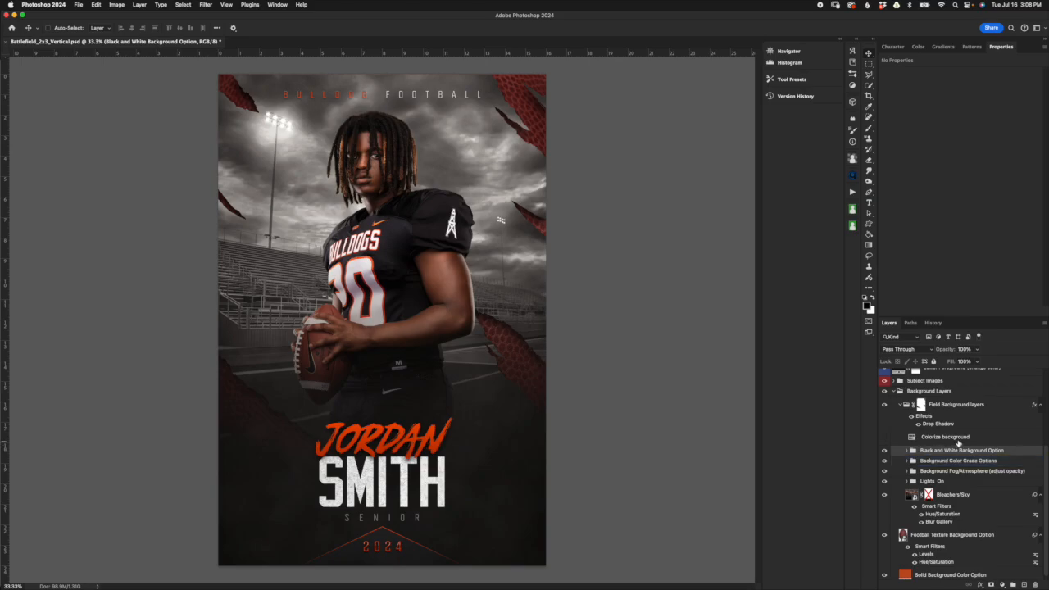
# Select the Colorize background layer and assign it the Blue layer label color
pyautogui.click(956, 439)
pyautogui.click(1003, 451)
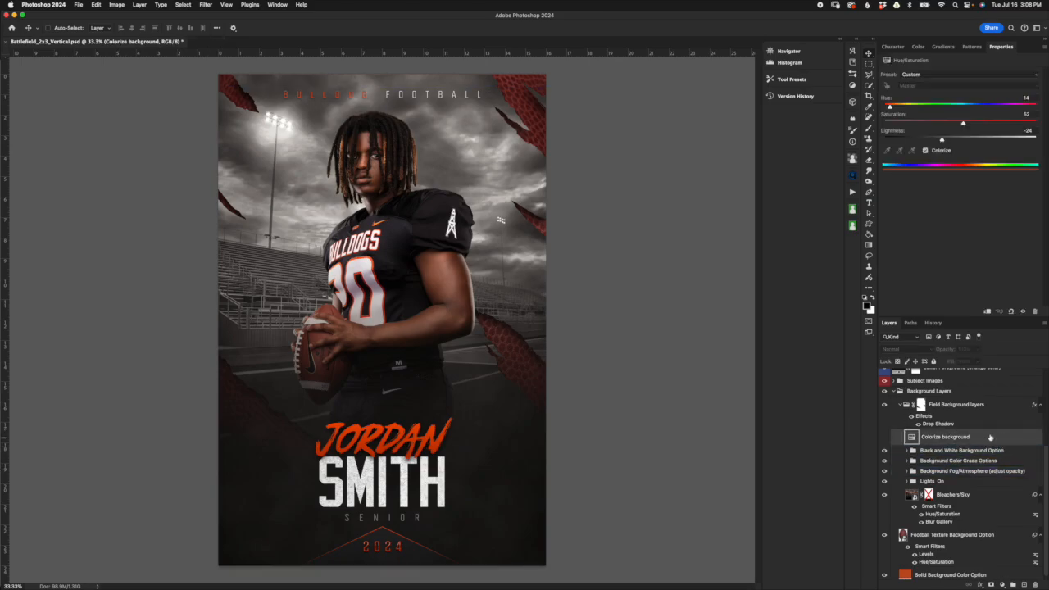
pyautogui.rightClick(976, 437)
pyautogui.moveTo(961, 580)
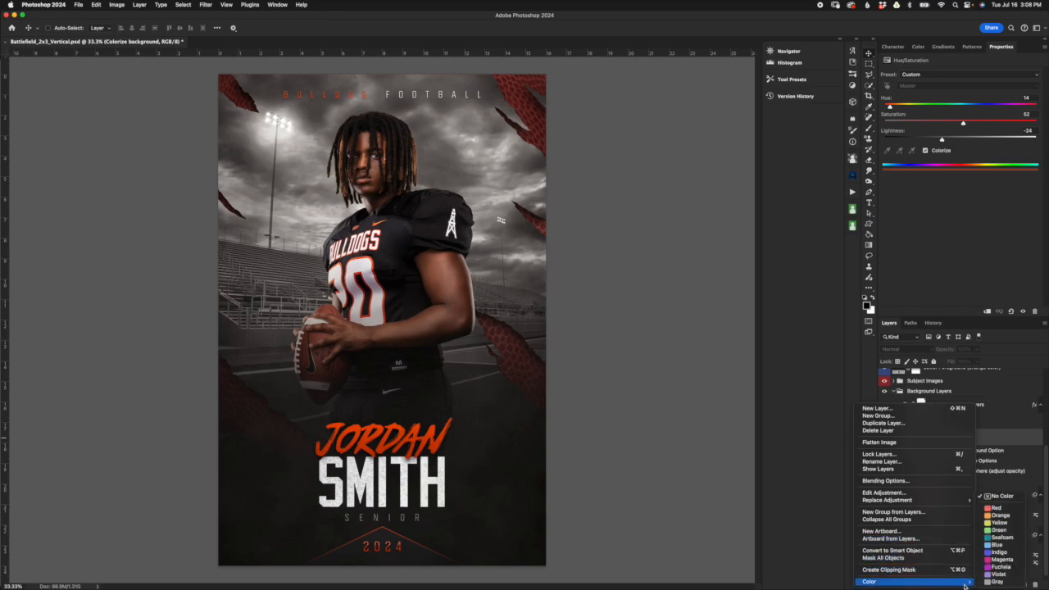
pyautogui.click(1011, 547)
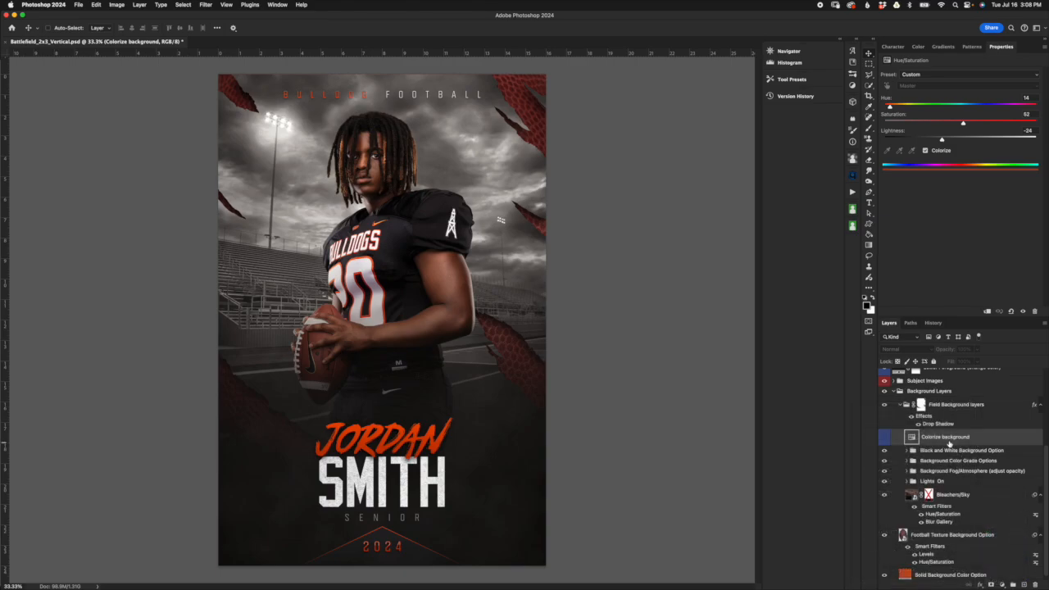
# Make the Colorize background layer visible and set its hue to 0, saturation to 55 and lightness to -28
pyautogui.click(883, 437)
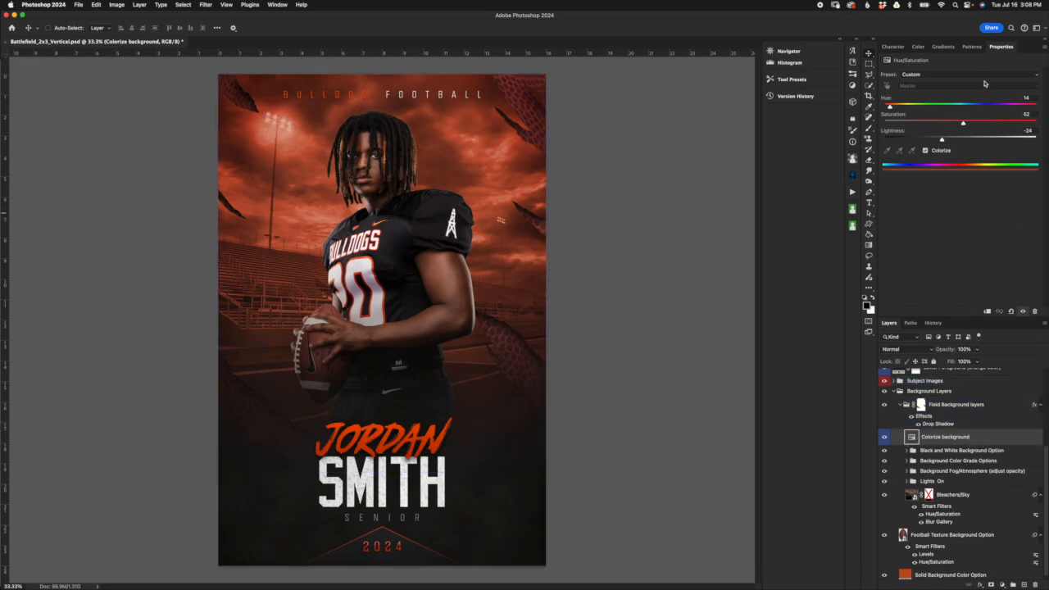
pyautogui.moveTo(890, 107); pyautogui.dragTo(882, 107)
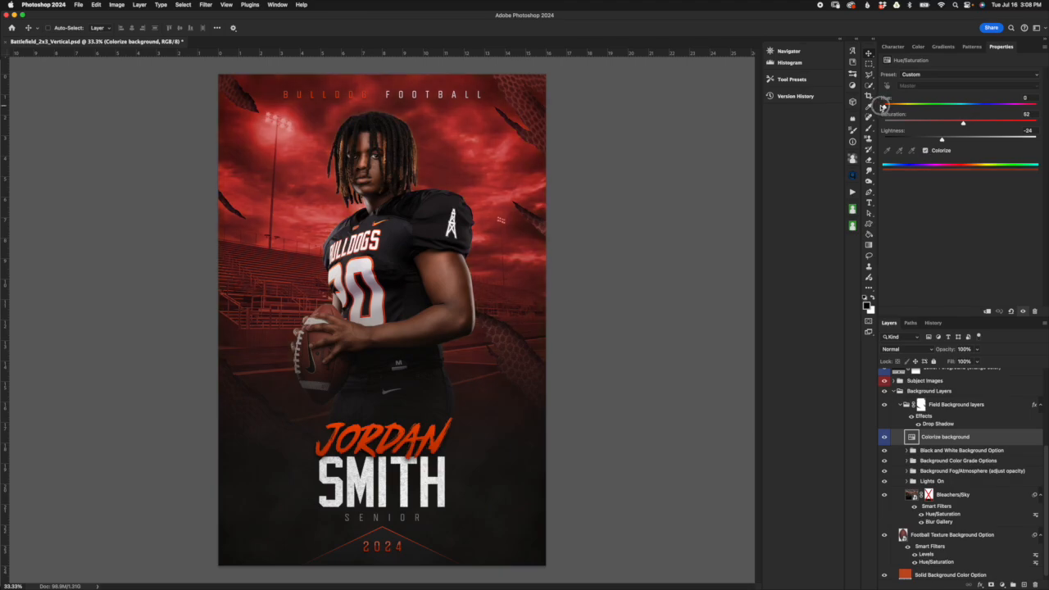
pyautogui.moveTo(941, 141)
pyautogui.mouseDown()
pyautogui.moveTo(931, 140)
pyautogui.moveTo(971, 123)
pyautogui.moveTo(938, 140)
pyautogui.mouseUp()
pyautogui.moveTo(885, 104)
pyautogui.mouseDown()
pyautogui.moveTo(994, 111)
pyautogui.moveTo(866, 105)
pyautogui.mouseUp()
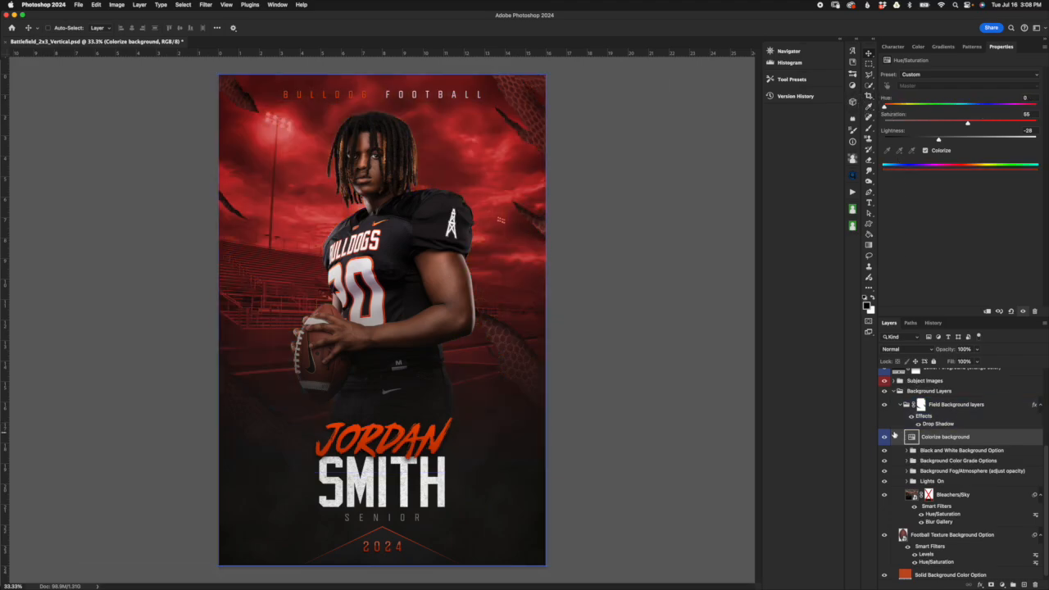
# Switch the Black and White Background Option group off and on repeatedly to compare its effect under the red colorized background
pyautogui.click(934, 452)
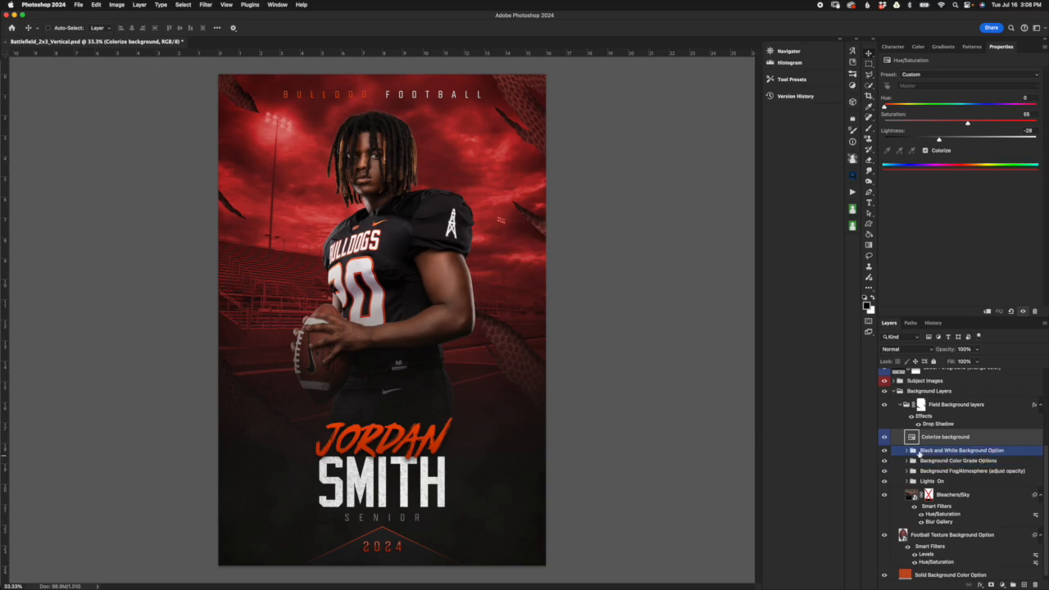
pyautogui.click(884, 452)
pyautogui.click(886, 451)
pyautogui.click(884, 450)
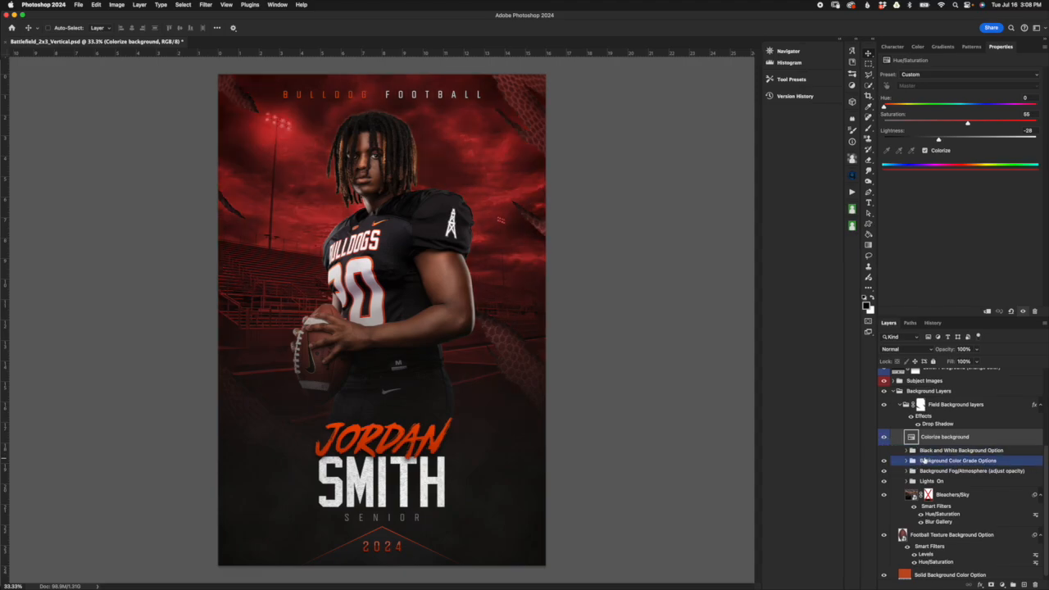
pyautogui.click(883, 450)
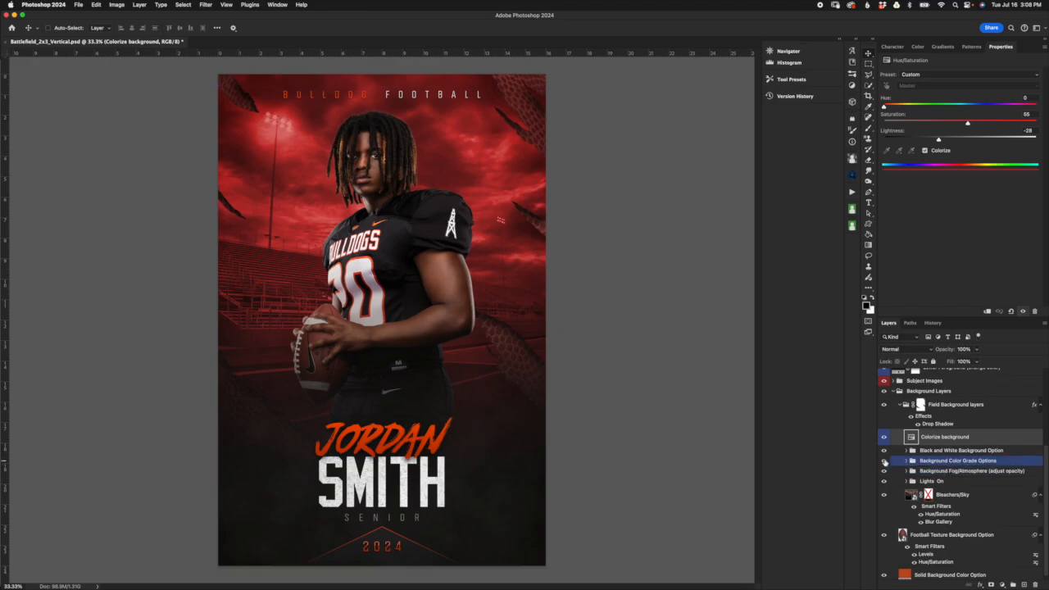
pyautogui.click(883, 451)
pyautogui.click(883, 451)
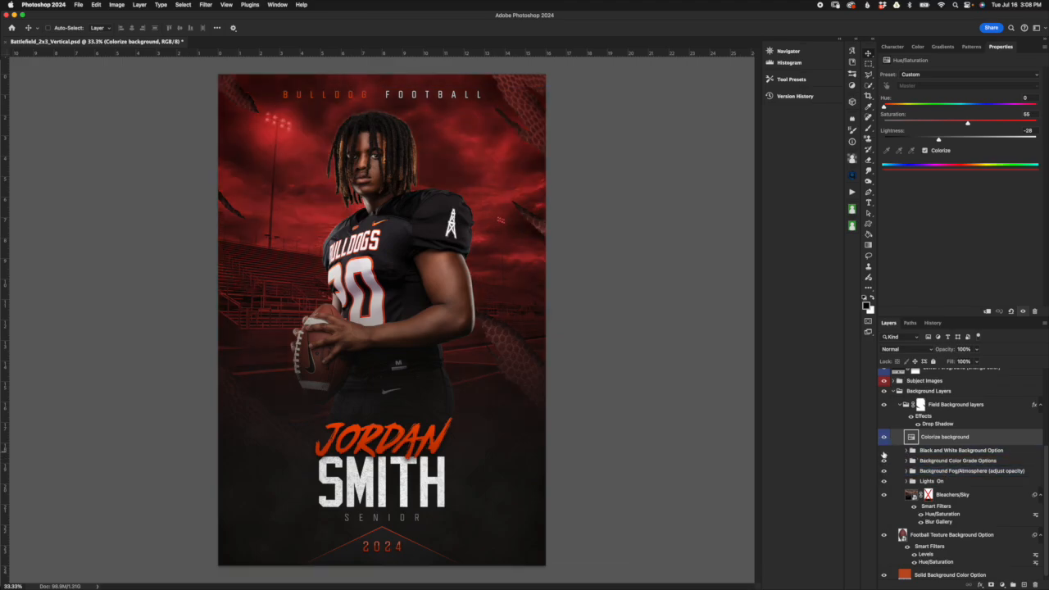
pyautogui.click(883, 451)
pyautogui.click(951, 450)
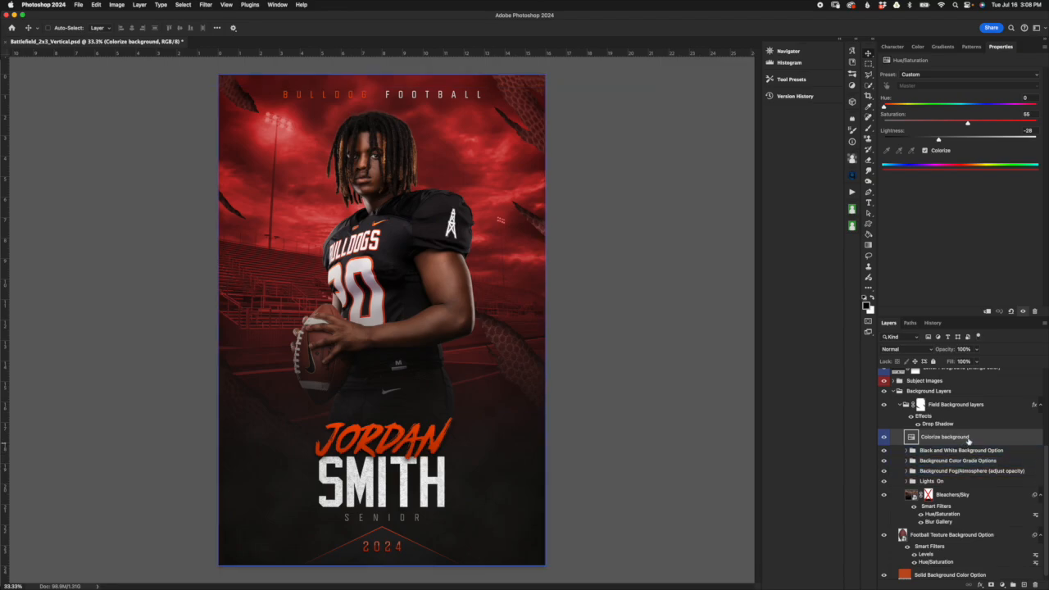
# Disable the Field Background layers mask and hide the Black and White Background Option group and the Colorize background layer
pyautogui.click(1007, 405)
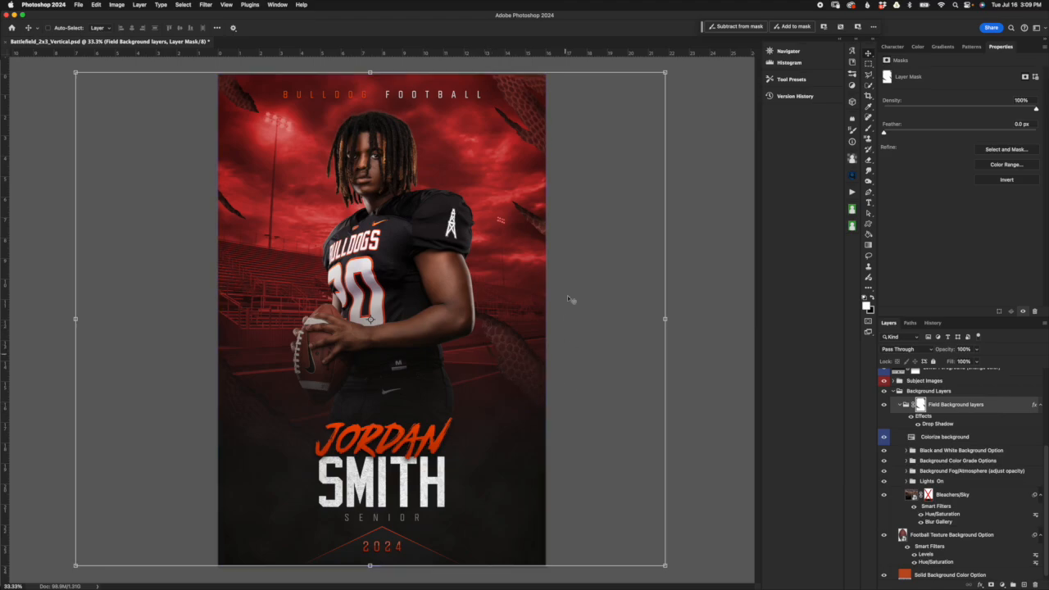
pyautogui.keyDown('shift'); pyautogui.click(921, 404); pyautogui.keyUp('shift')
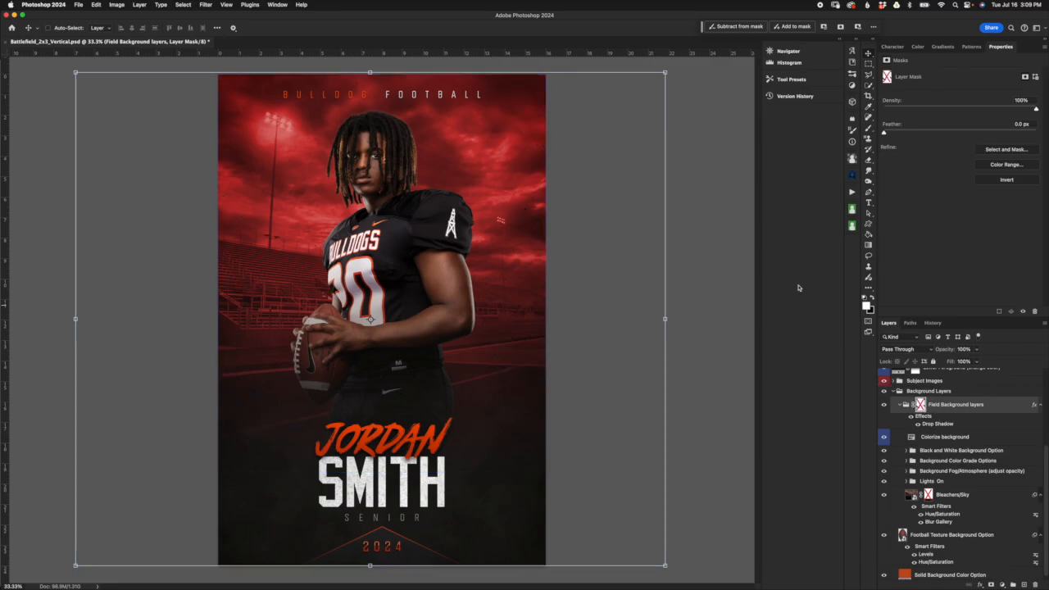
pyautogui.click(884, 451)
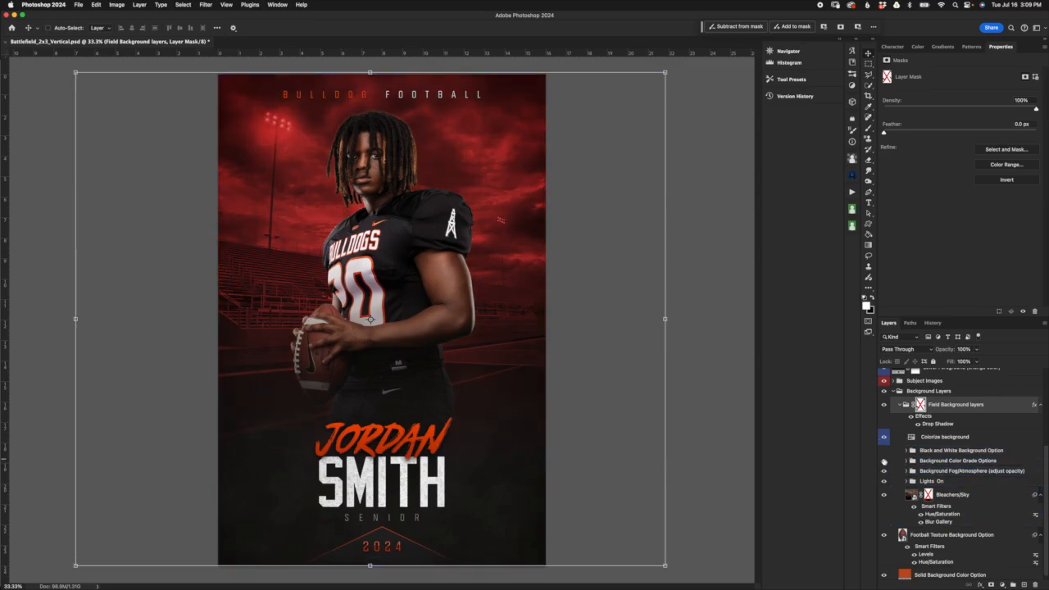
pyautogui.click(883, 437)
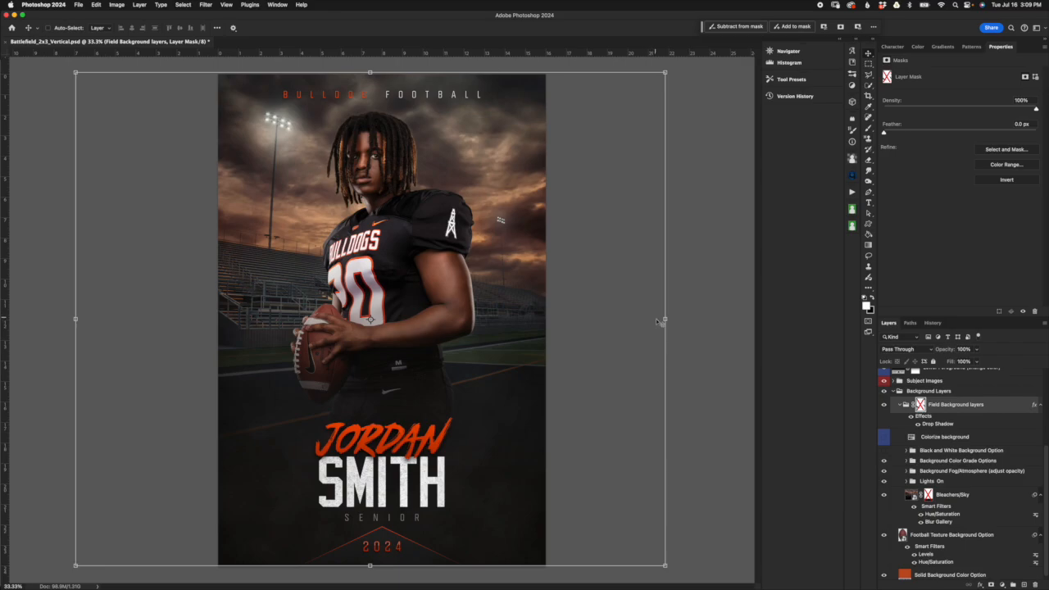
# Re-enable the Field Background layers mask and inspect the group's Drop Shadow settings without changing them
pyautogui.click(946, 496)
pyautogui.keyDown('shift'); pyautogui.click(918, 404); pyautogui.keyUp('shift')
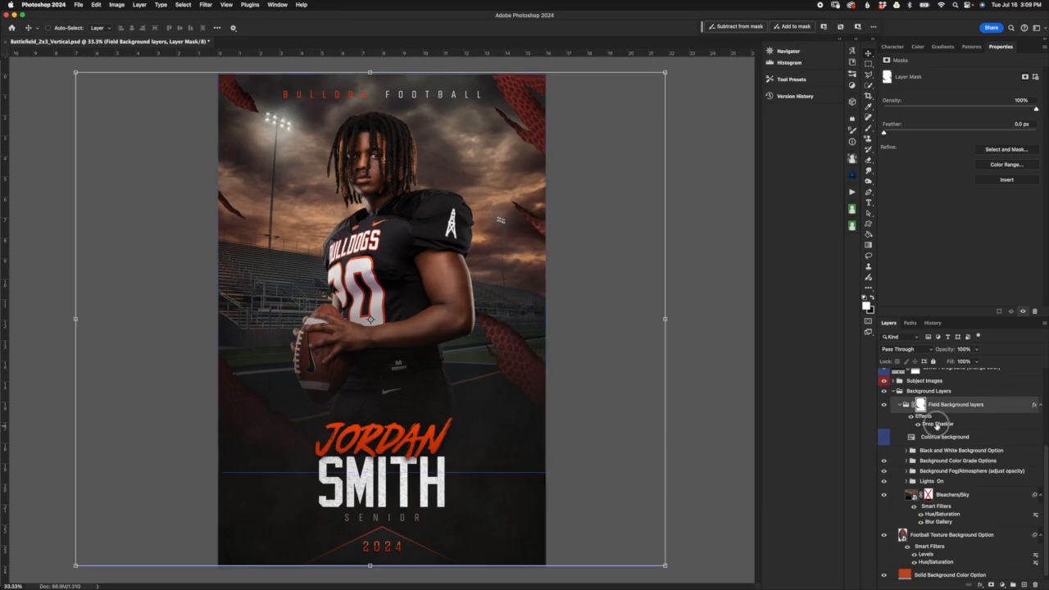
pyautogui.doubleClick(938, 424)
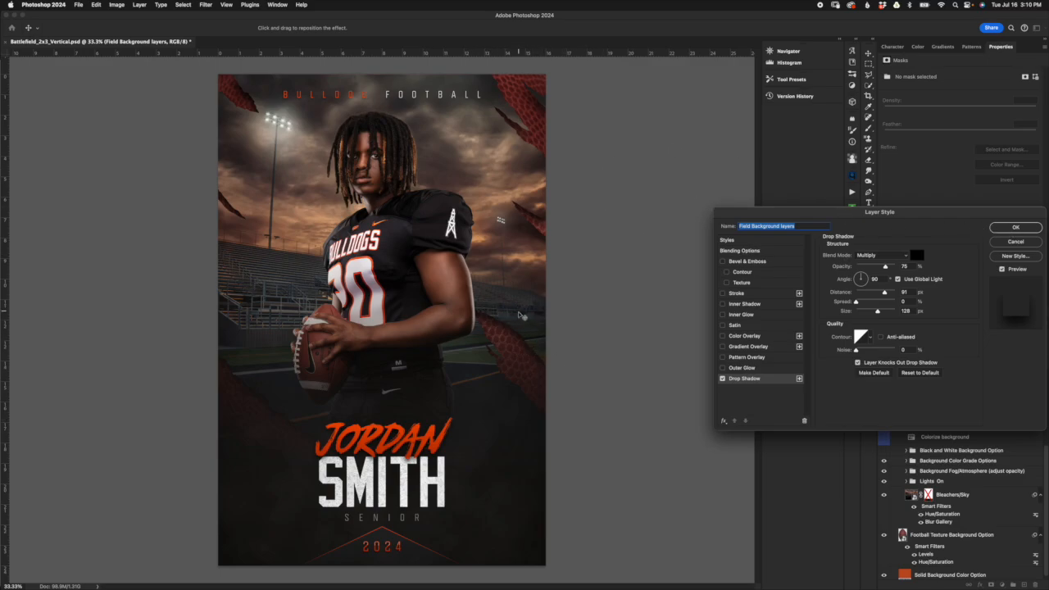
pyautogui.click(1022, 244)
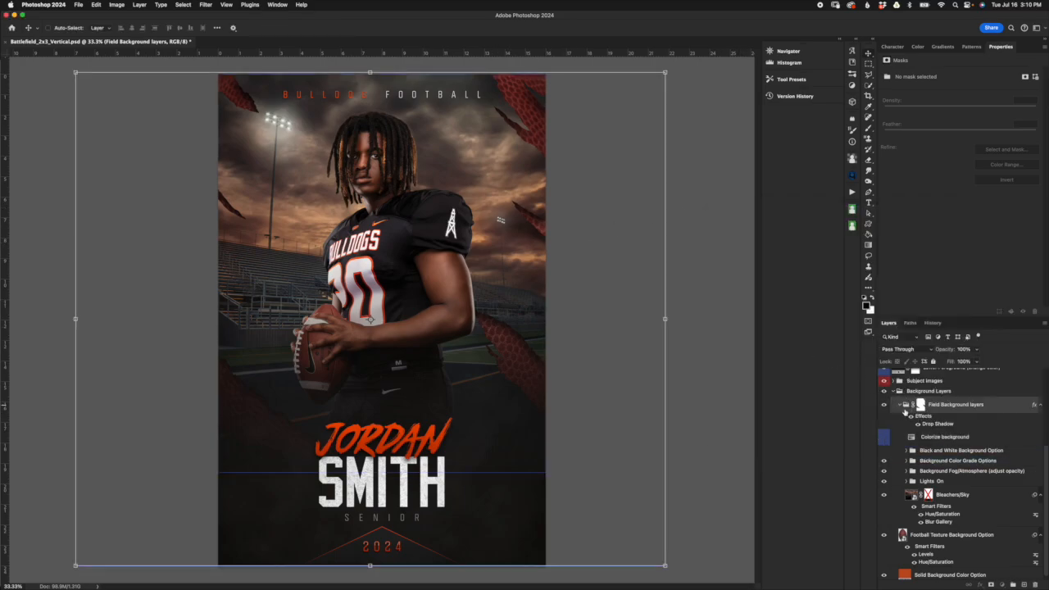
# Collapse the Field Background layers group and the Background Layers group
pyautogui.click(900, 407)
pyautogui.click(933, 504)
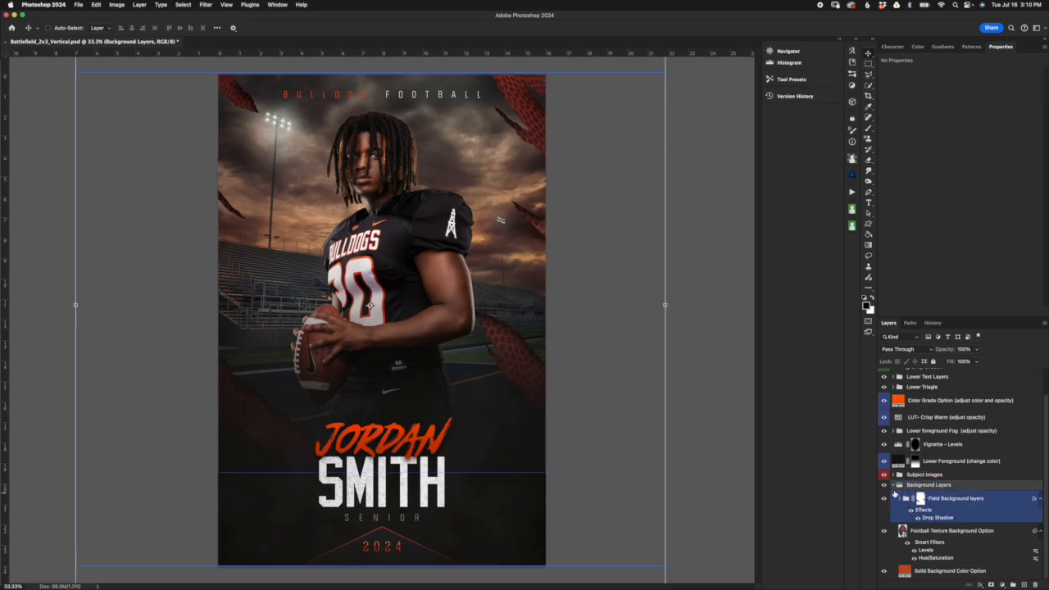
pyautogui.click(893, 485)
pyautogui.click(902, 490)
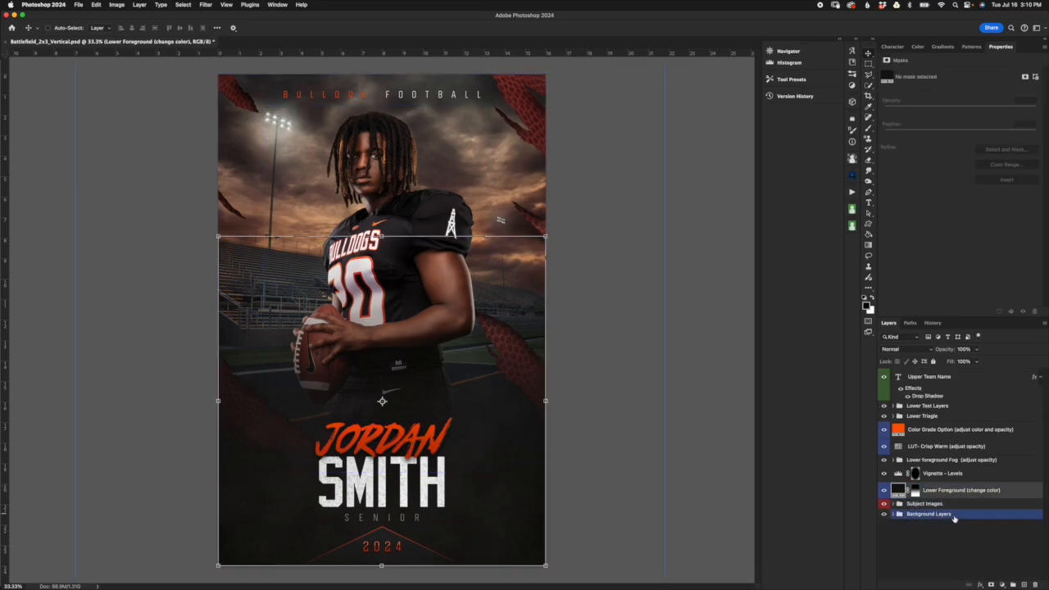
# Look at the Sample Subject Image inside the Subject Images group, collapse the group and select the Lower Foreground layer
pyautogui.click(893, 503)
pyautogui.click(942, 517)
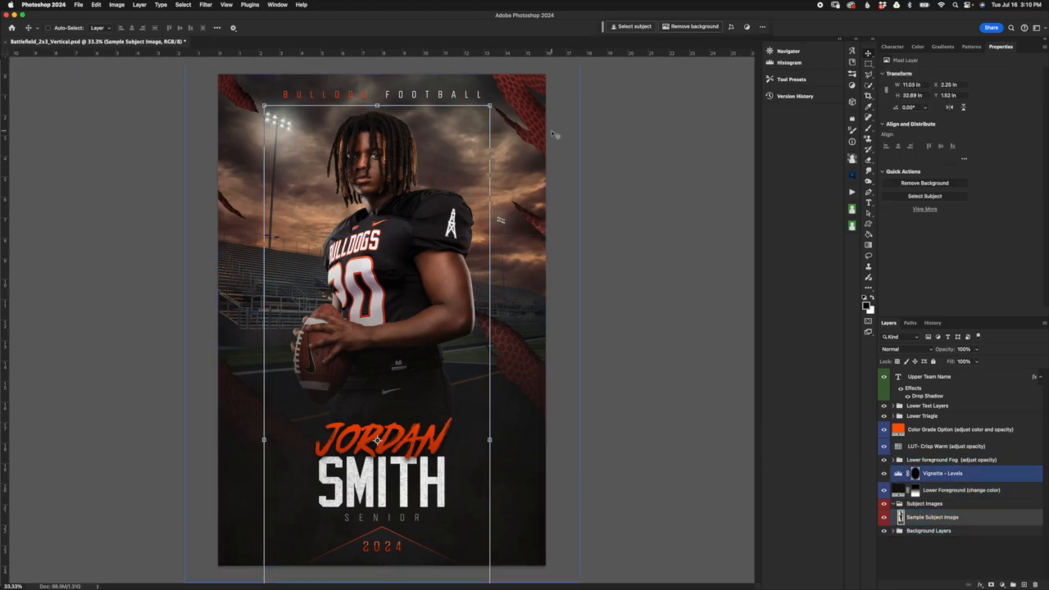
pyautogui.click(893, 503)
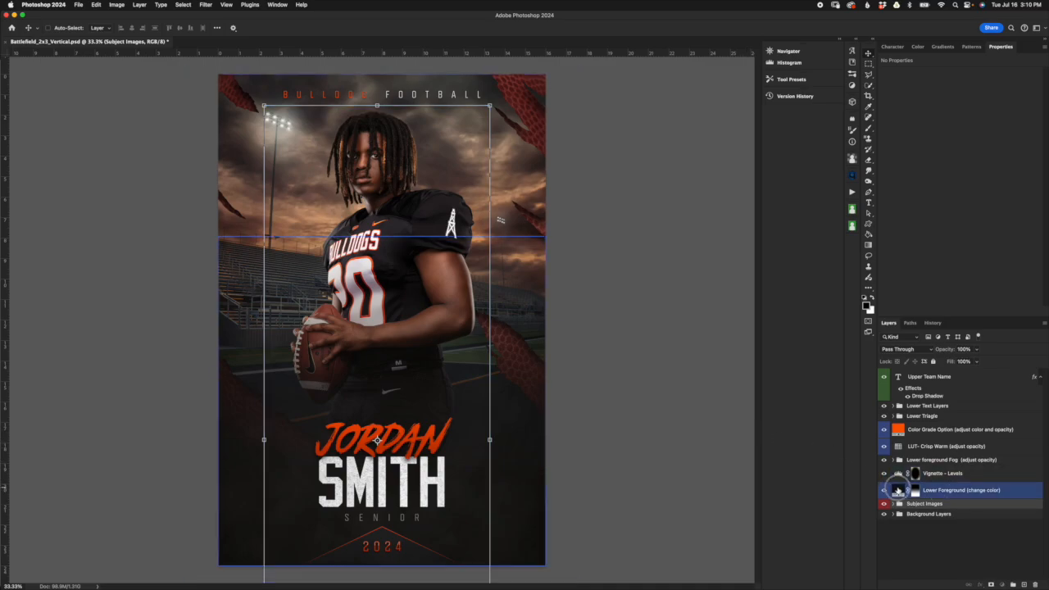
pyautogui.click(929, 494)
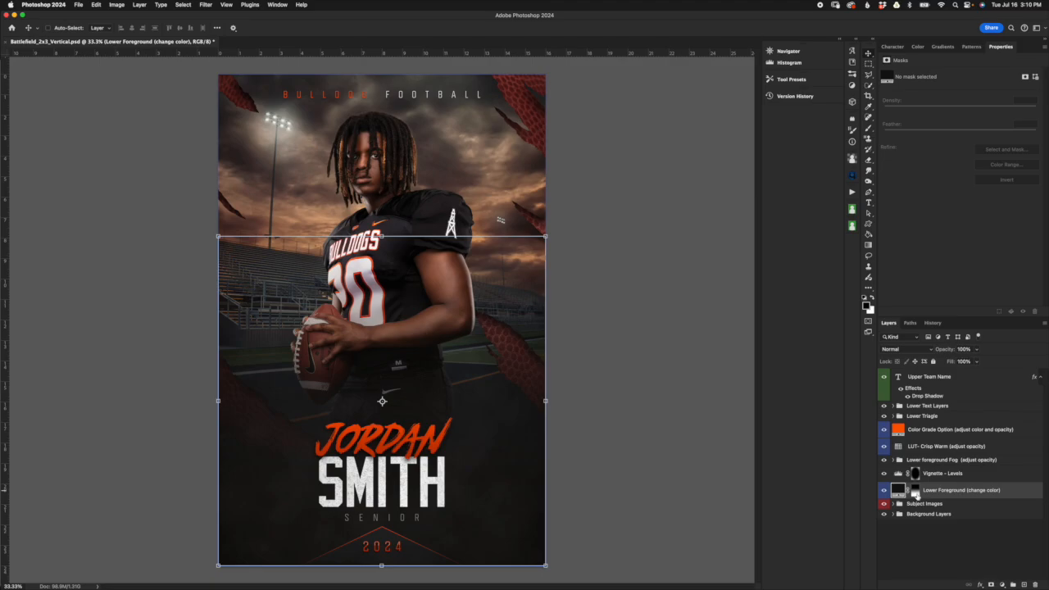
pyautogui.moveTo(912, 494); pyautogui.dragTo(955, 506)
pyautogui.click(959, 430)
# Expand the Background Layers and Field Background layers groups and make the Colorize background layer visible
pyautogui.moveTo(898, 514); pyautogui.dragTo(899, 517)
pyautogui.click(895, 515)
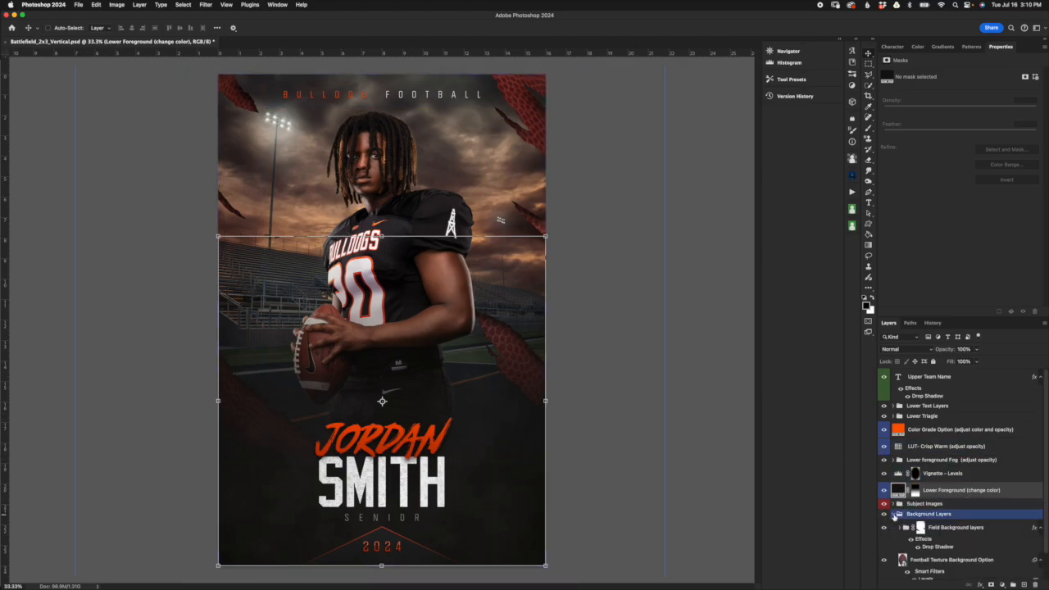
pyautogui.click(920, 547)
pyautogui.scroll(-1, 924, 544)
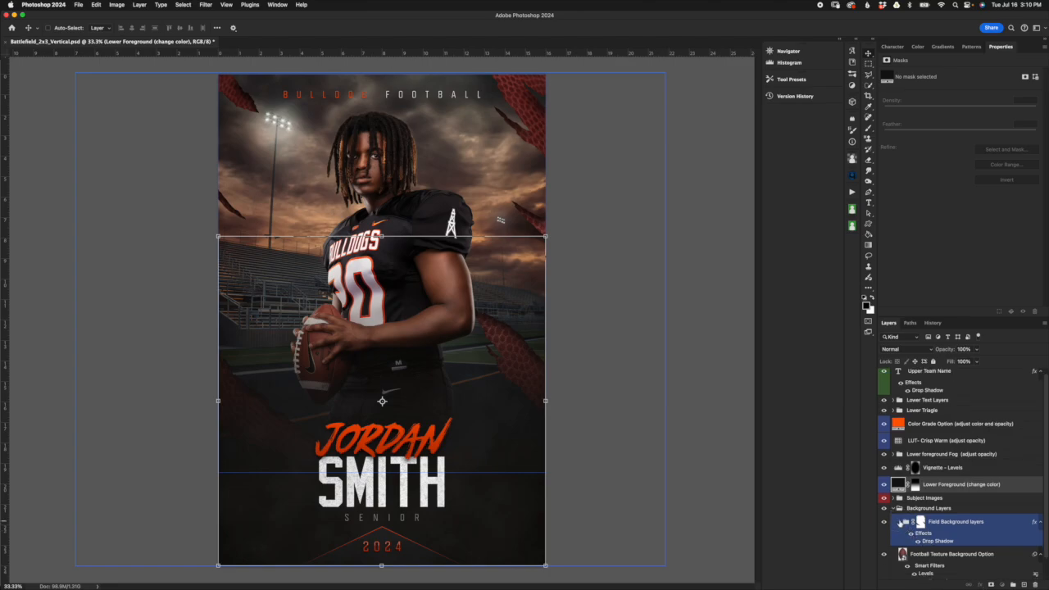
pyautogui.click(900, 522)
pyautogui.scroll(-3, 902, 518)
pyautogui.click(884, 467)
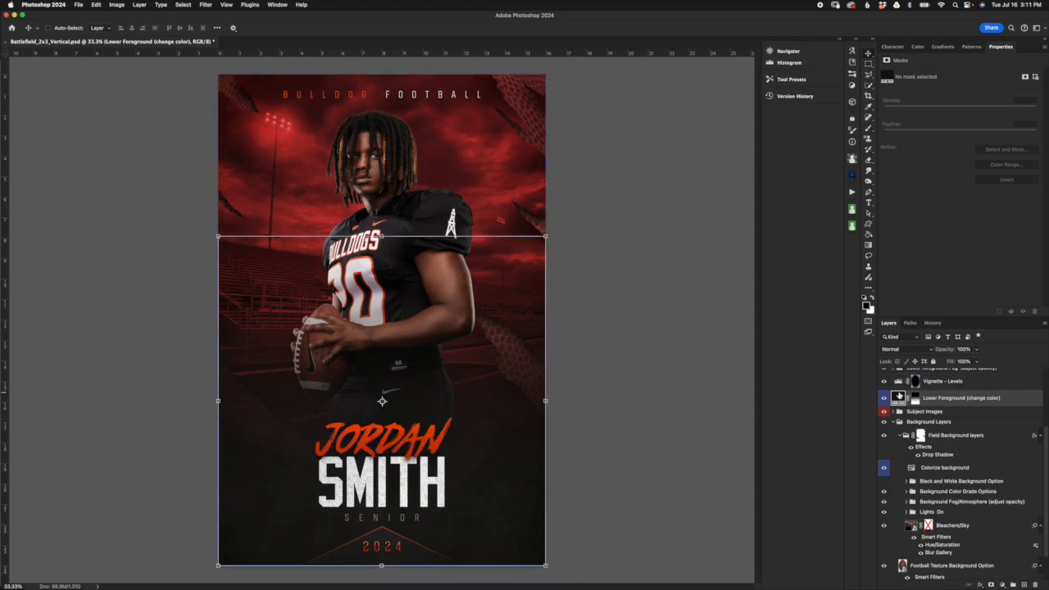
# Try several dark red fill colors on the Lower Foreground layer, ending with #2b0404, and restore its original color
pyautogui.doubleClick(899, 397)
pyautogui.click(714, 300)
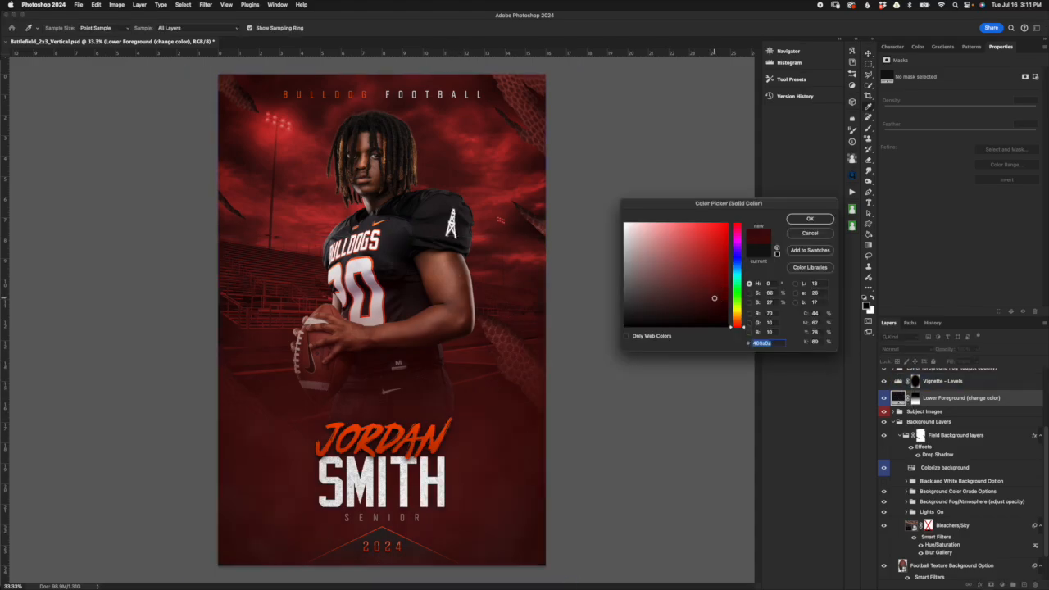
pyautogui.click(723, 303)
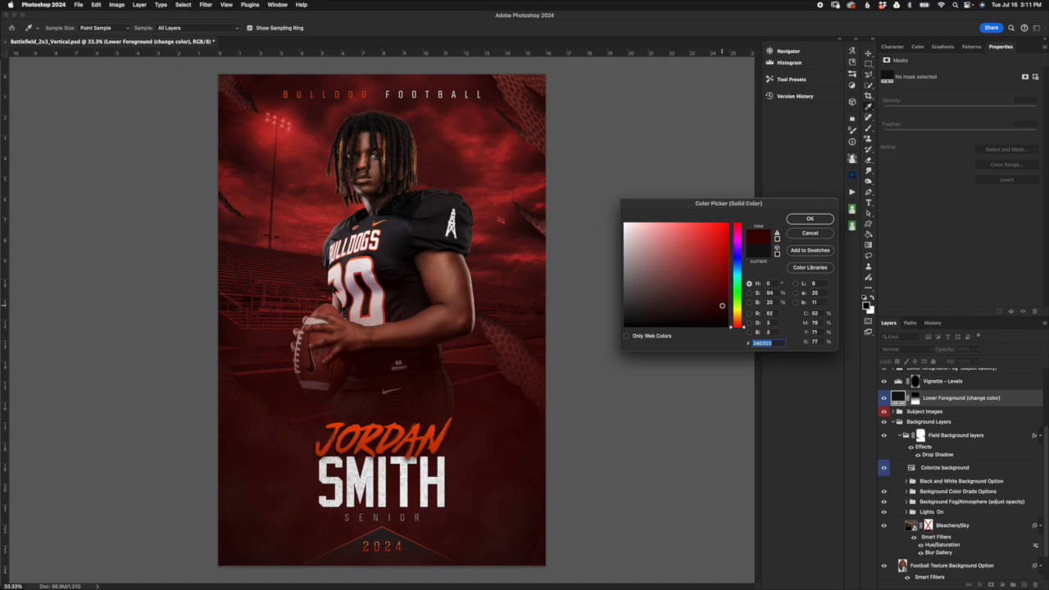
pyautogui.click(723, 286)
pyautogui.click(696, 276)
pyautogui.click(692, 304)
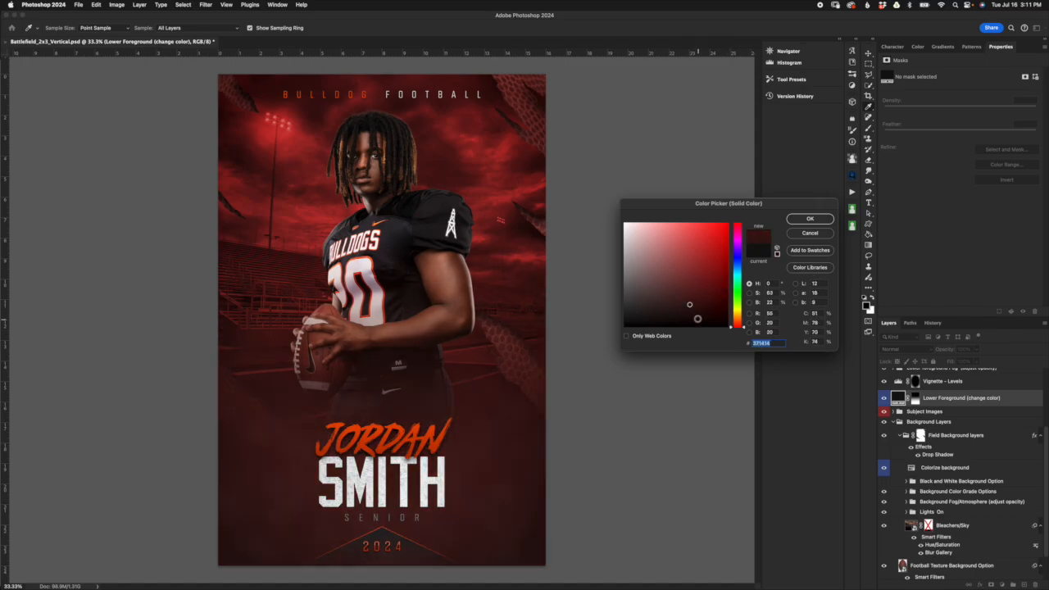
pyautogui.click(695, 316)
pyautogui.click(719, 310)
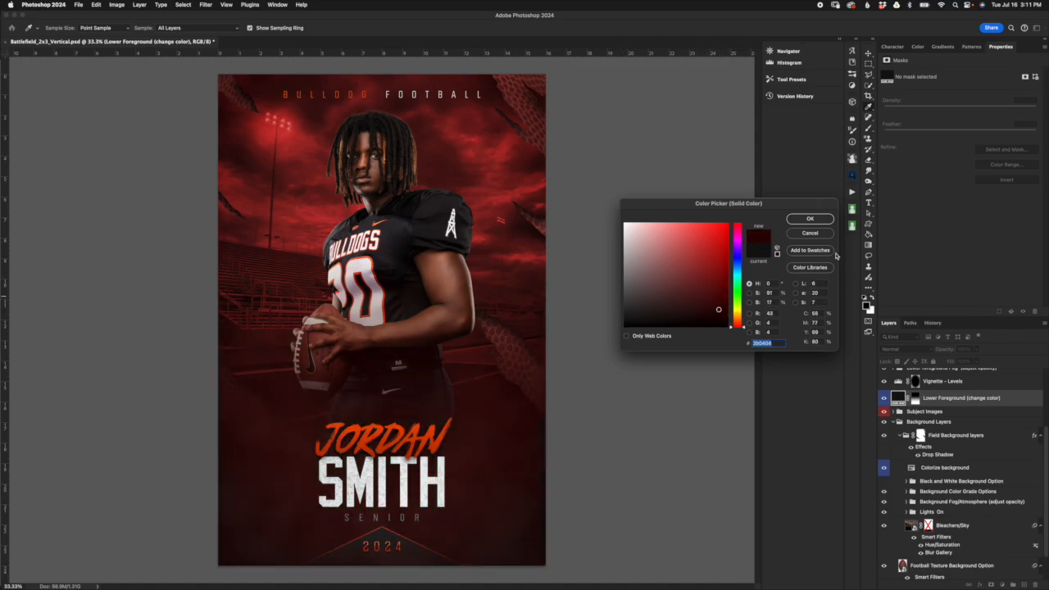
pyautogui.press('Return')
pyautogui.press('v')
# Hide the Colorize background layer and collapse the Field Background layers group
pyautogui.click(927, 541)
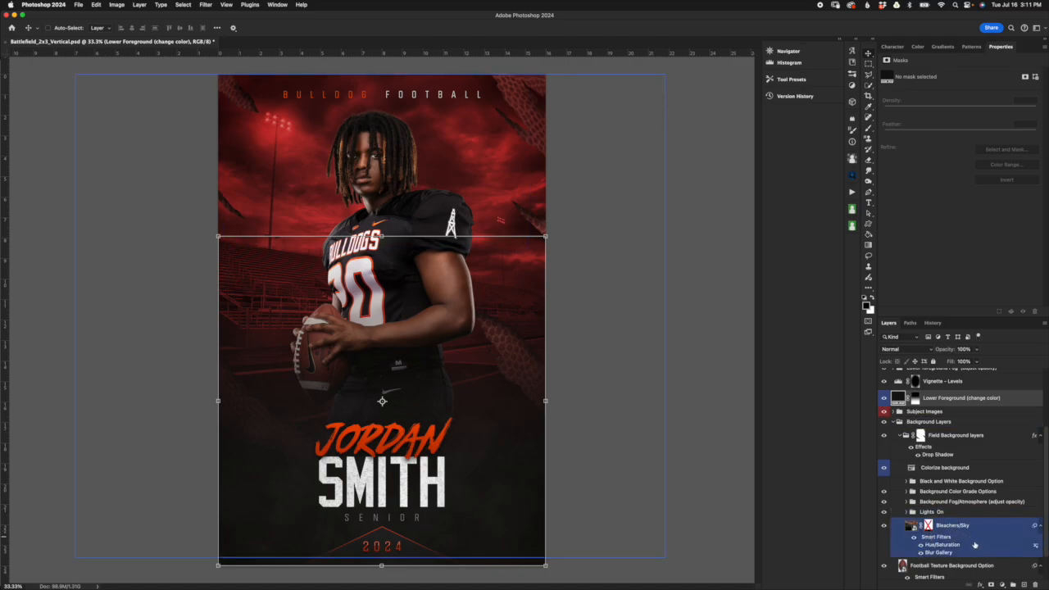
pyautogui.scroll(-2, 972, 543)
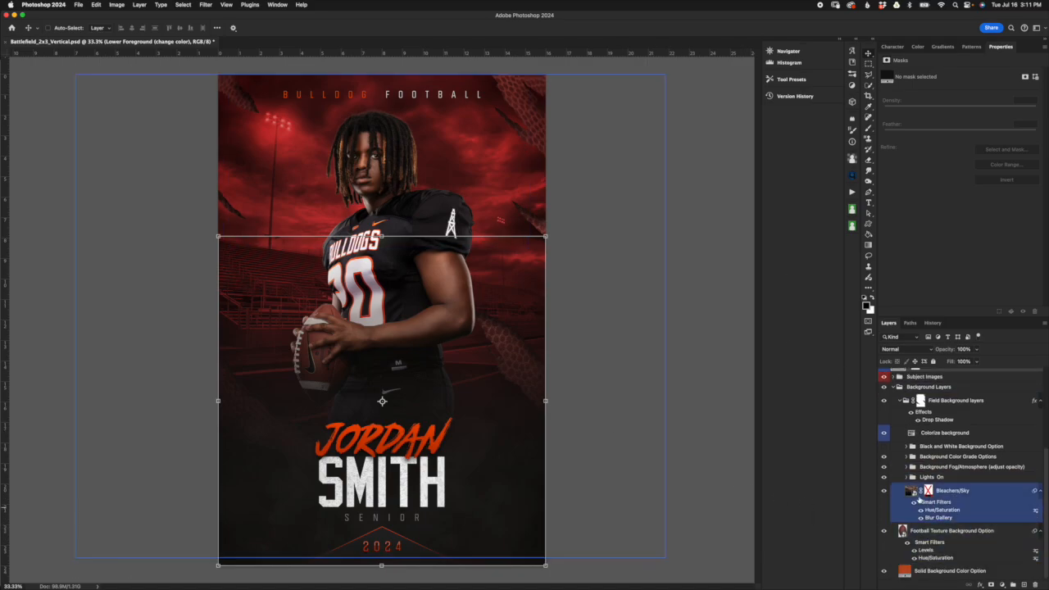
pyautogui.click(883, 434)
pyautogui.click(900, 401)
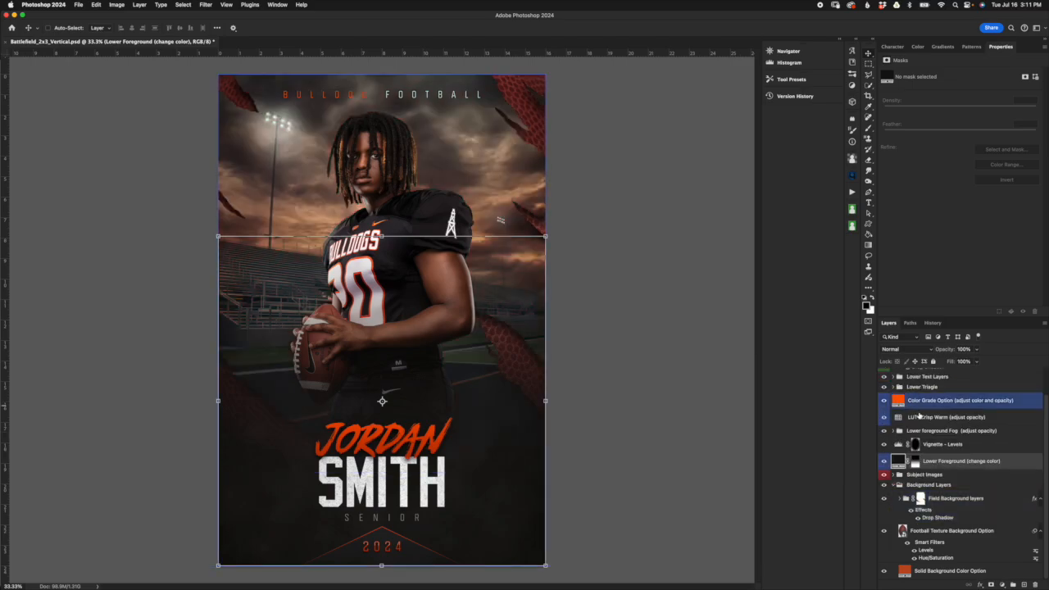
# Collapse the Background Layers group, keeping the Lower Foreground layer selected
pyautogui.click(969, 501)
pyautogui.click(909, 475)
pyautogui.click(893, 485)
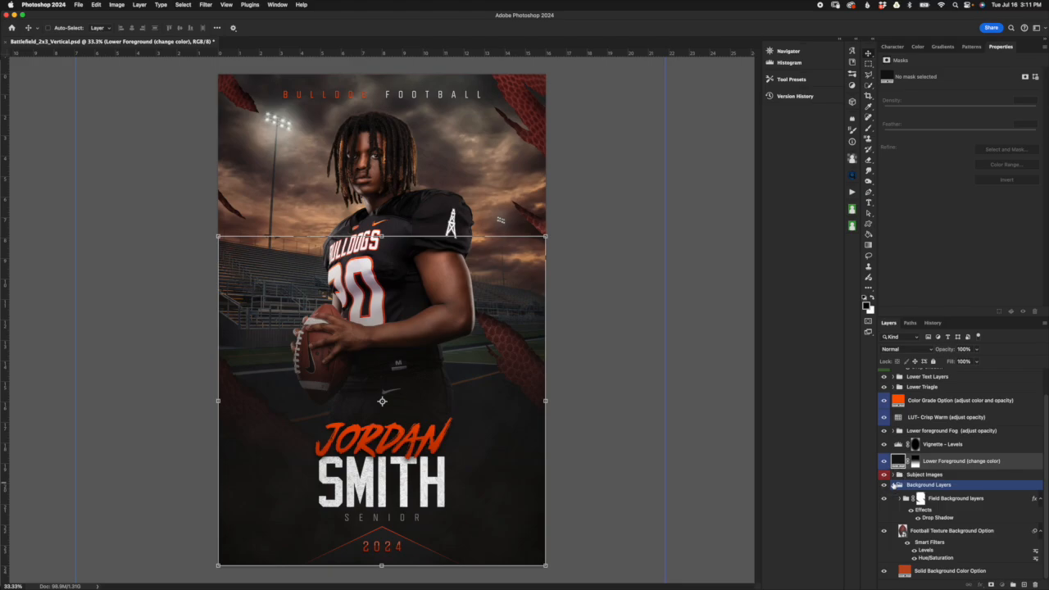
pyautogui.click(895, 485)
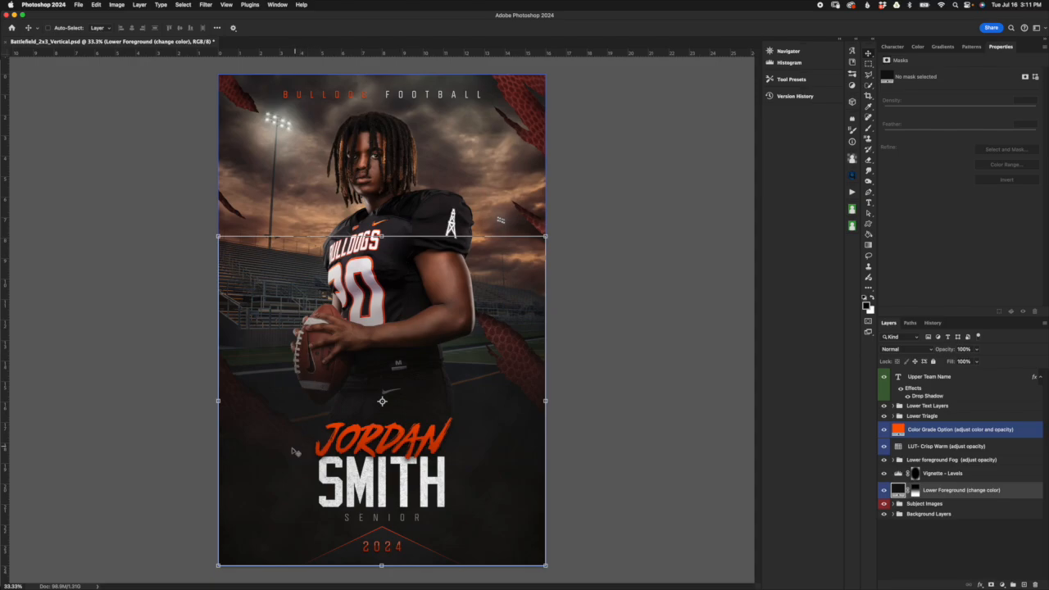
# Switch to the Battlefield store page in Chrome, examine the sample poster color variations and return to Photoshop
pyautogui.press('super+Tab')
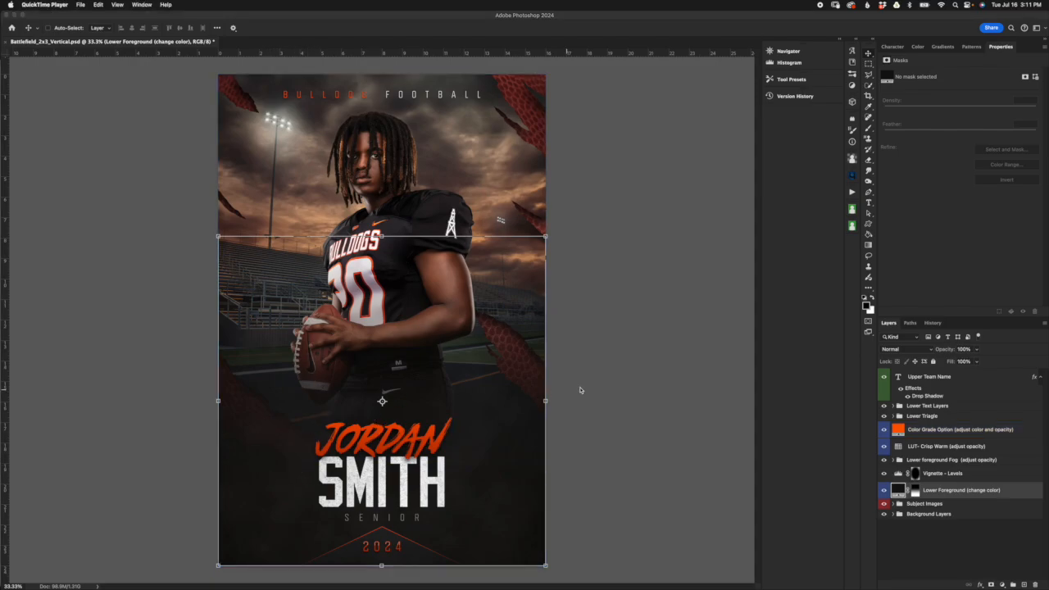
pyautogui.press('super+Tab')
pyautogui.press('super+Tab')
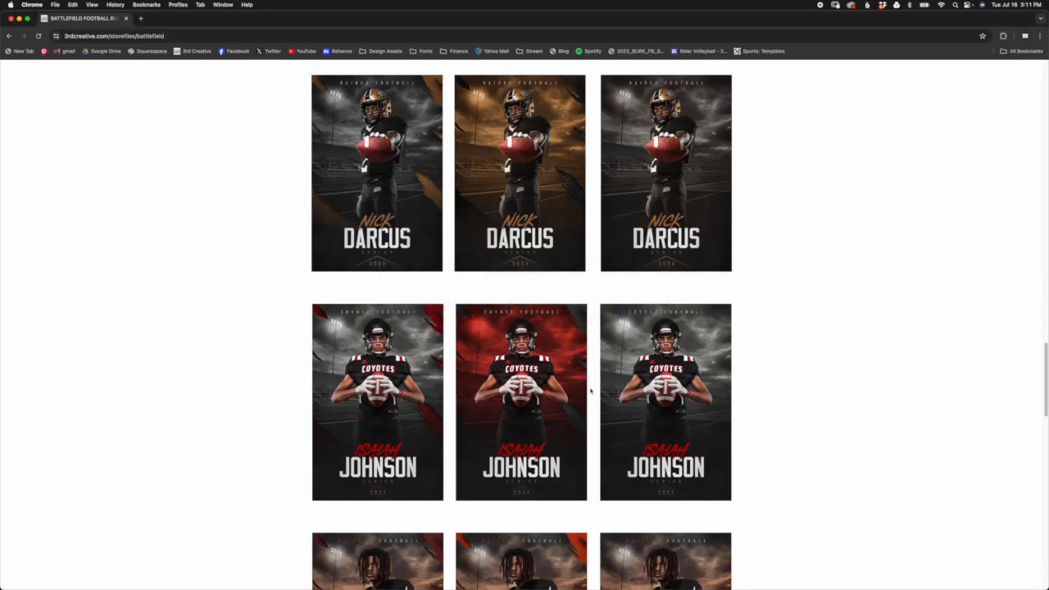
pyautogui.scroll(-10, 580, 384)
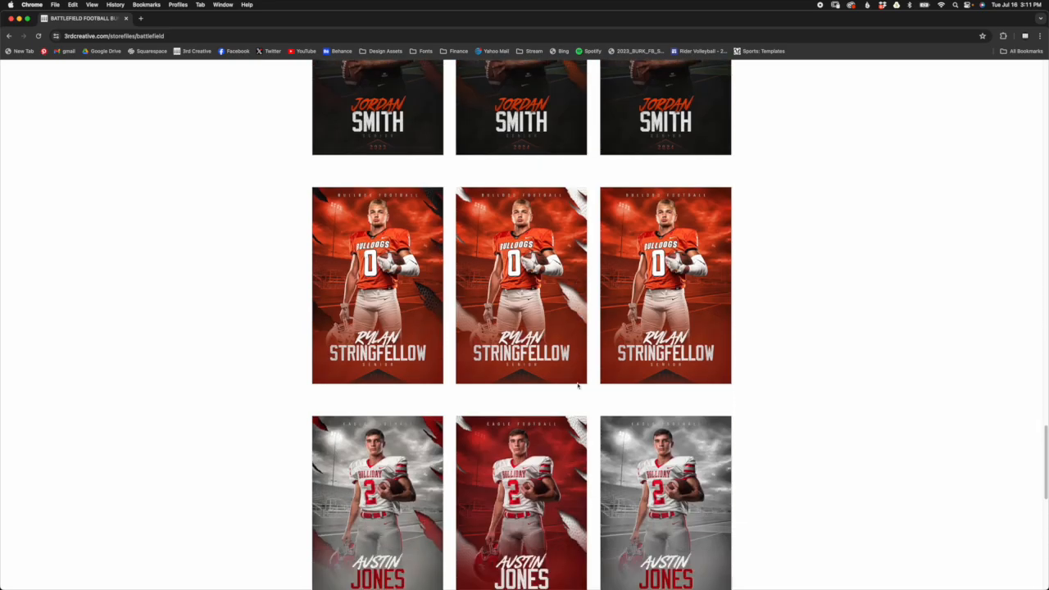
pyautogui.scroll(-1, 349, 337)
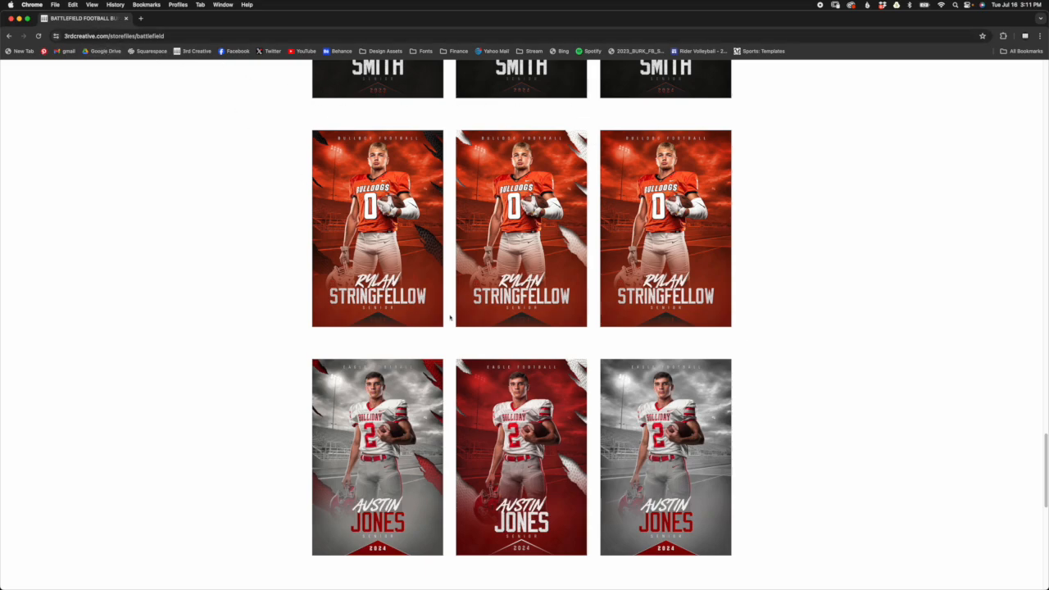
pyautogui.press('super+Tab')
pyautogui.press('super+Tab')
pyautogui.press('Tab')
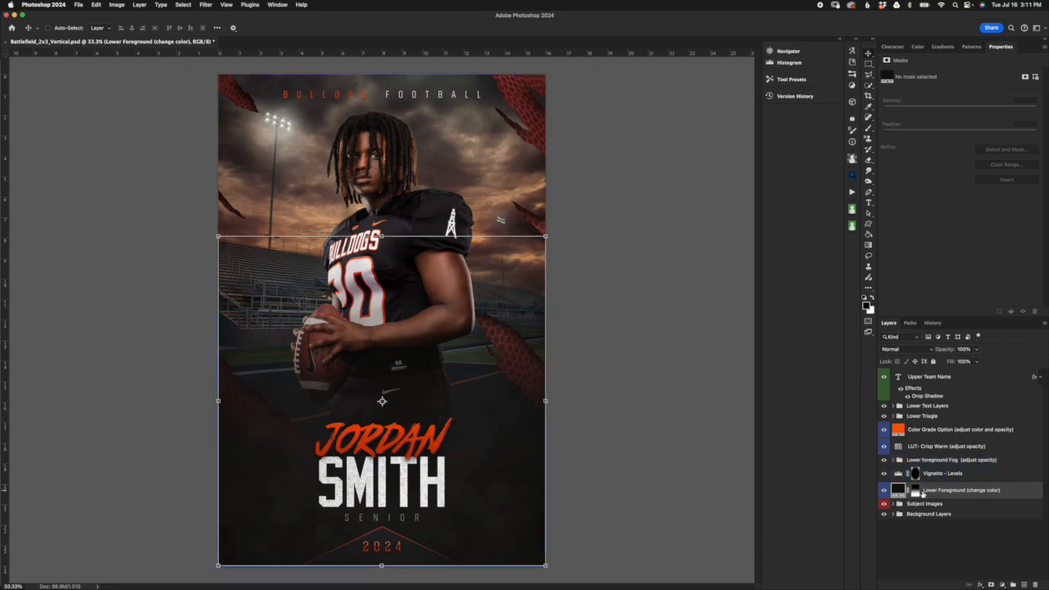
# Try moving the unlinked Lower Foreground mask and scaling its height down to about 47%, cancelling both transforms
pyautogui.keyDown('super'); pyautogui.click(912, 492); pyautogui.keyUp('super')
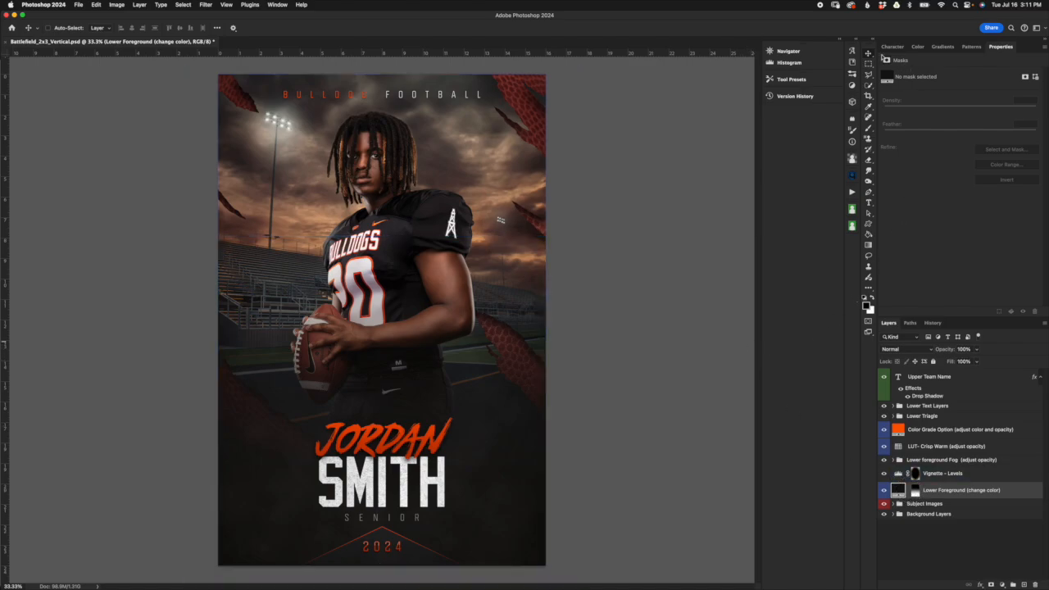
pyautogui.click(915, 490)
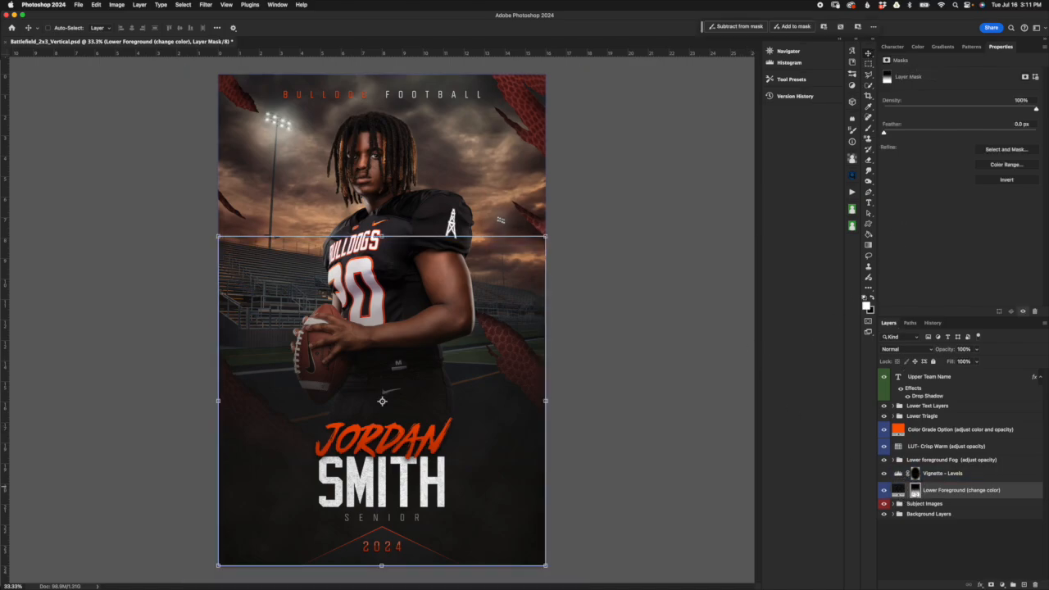
pyautogui.press('super+t')
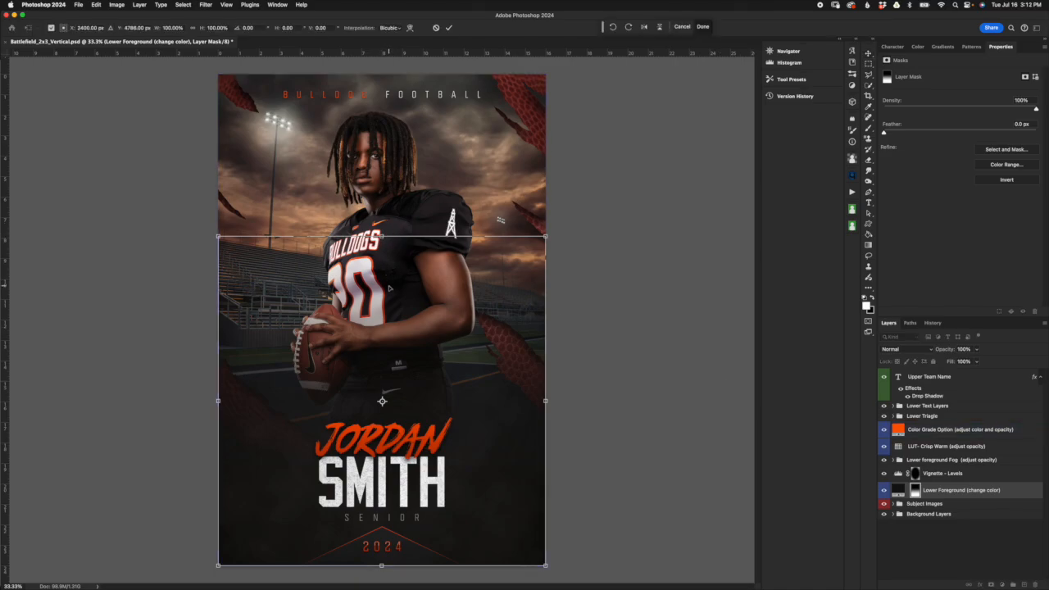
pyautogui.moveTo(382, 268); pyautogui.dragTo(381, 305)
pyautogui.moveTo(376, 335); pyautogui.dragTo(371, 265)
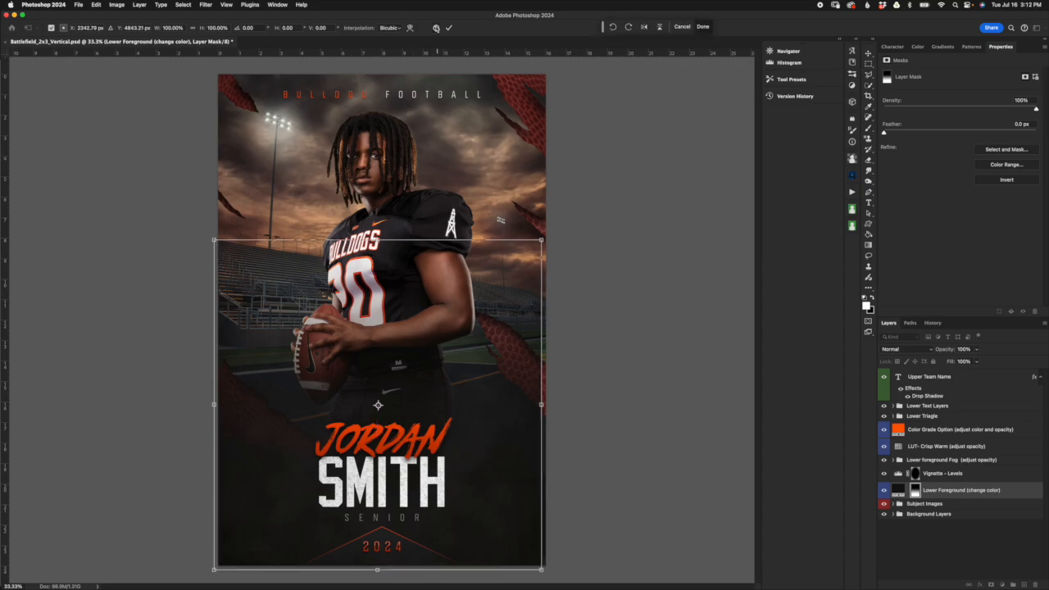
pyautogui.click(435, 28)
pyautogui.moveTo(383, 238); pyautogui.dragTo(392, 411)
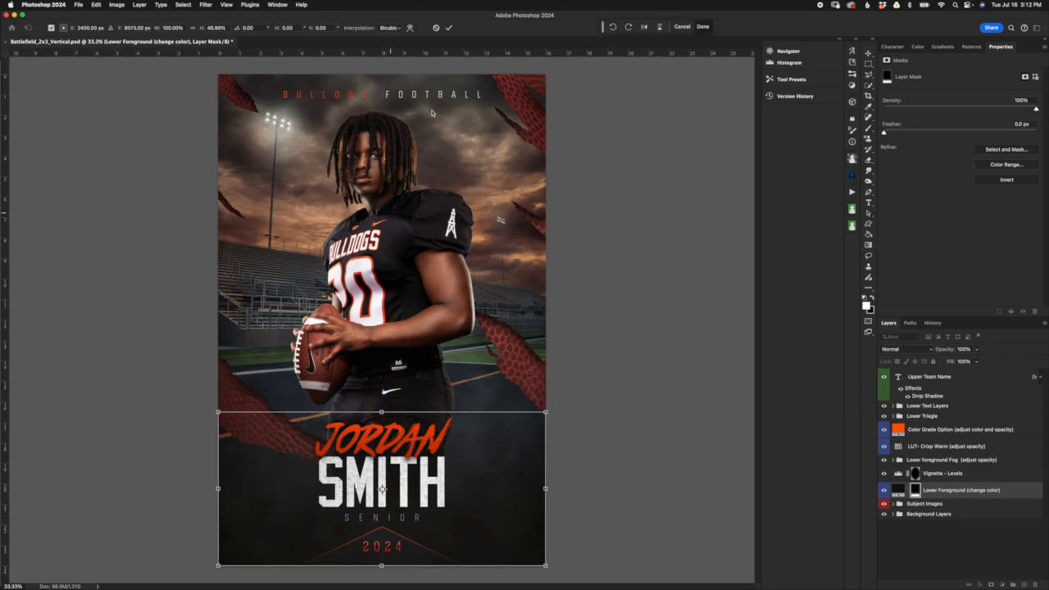
pyautogui.click(436, 29)
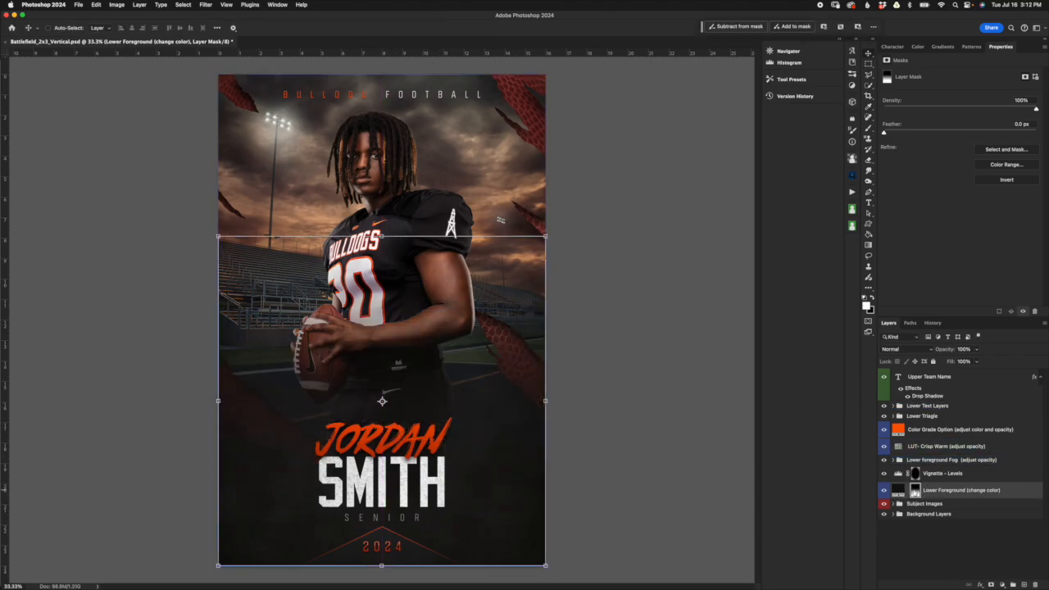
# Try several classic black-and-white gradients on the Lower Foreground mask, from short to long fades over the lower part of the poster
pyautogui.click(870, 248)
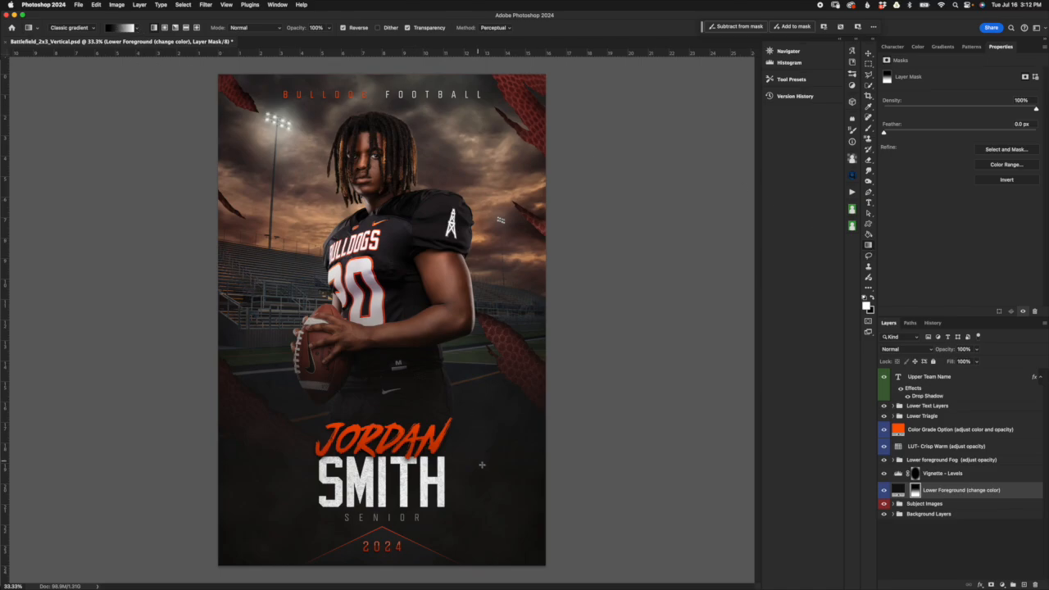
pyautogui.moveTo(485, 515)
pyautogui.mouseDown()
pyautogui.moveTo(486, 417)
pyautogui.moveTo(476, 408)
pyautogui.moveTo(487, 420)
pyautogui.moveTo(501, 510)
pyautogui.mouseUp()
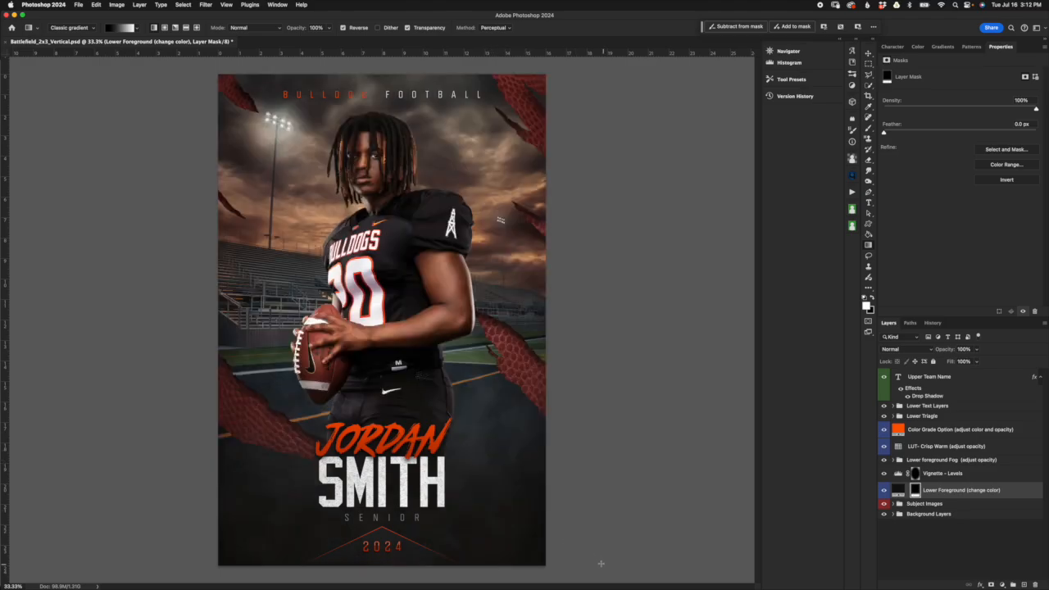
pyautogui.moveTo(466, 354); pyautogui.dragTo(527, 498)
pyautogui.moveTo(464, 326); pyautogui.dragTo(561, 548)
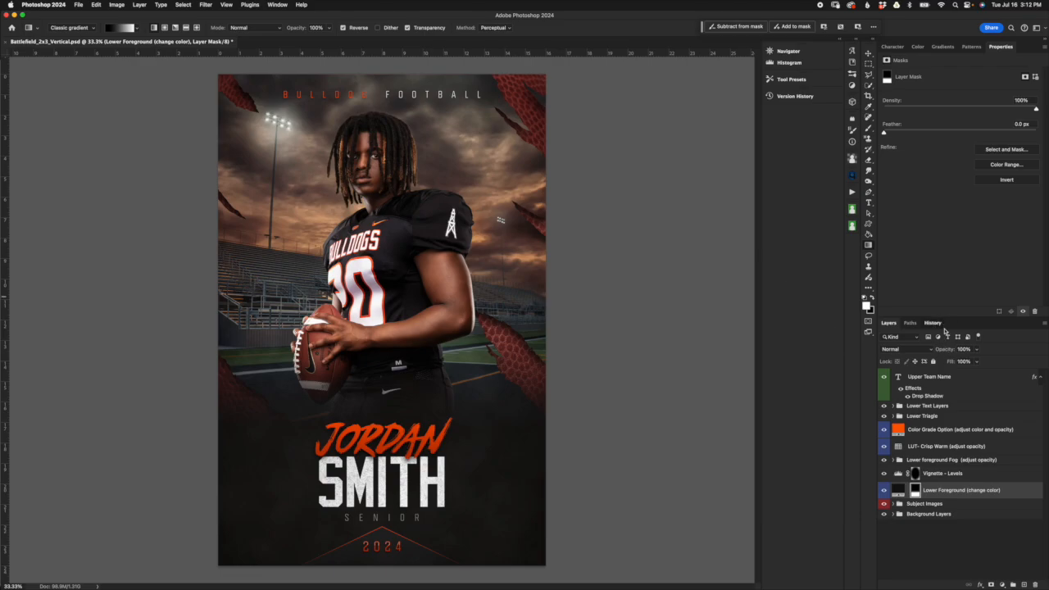
# Revert the document to its opening history snapshot and select the Lower Foreground layer
pyautogui.click(932, 323)
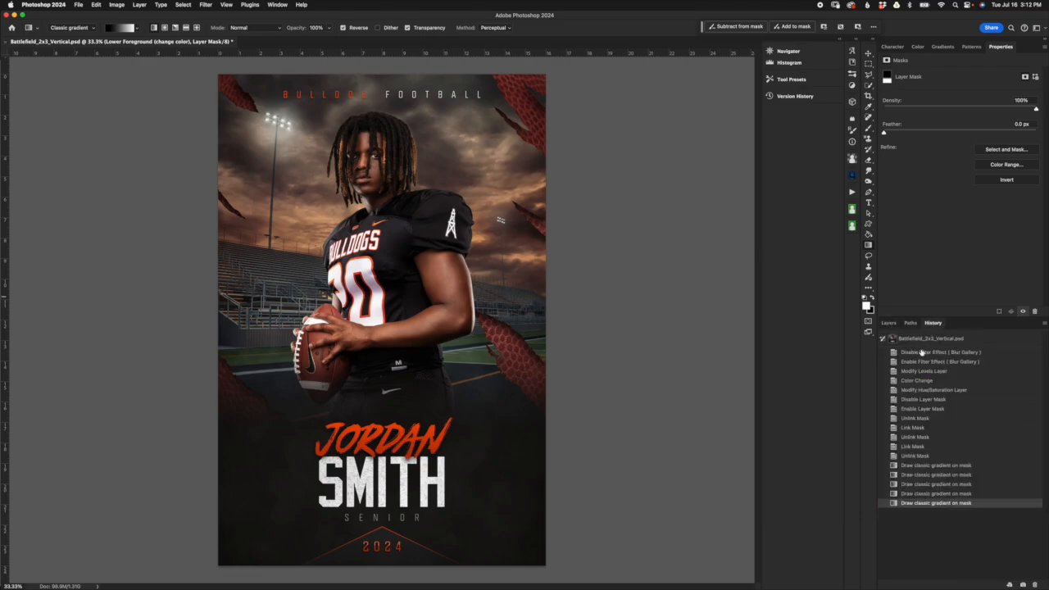
pyautogui.click(918, 339)
pyautogui.click(890, 324)
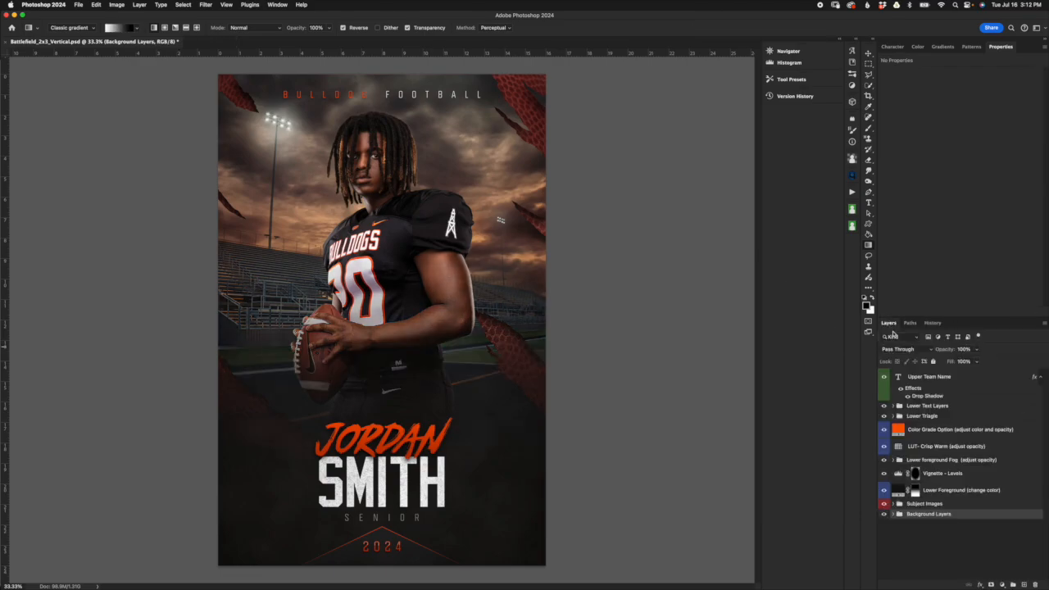
pyautogui.click(972, 490)
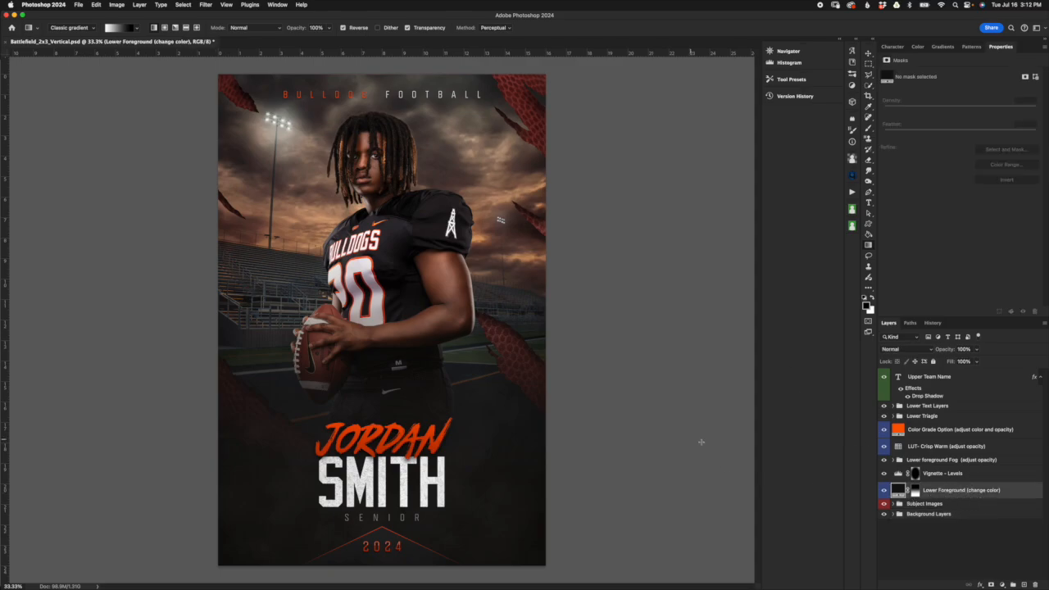
# Select the Vignette - Levels adjustment and compare the poster with it hidden and shown
pyautogui.click(975, 473)
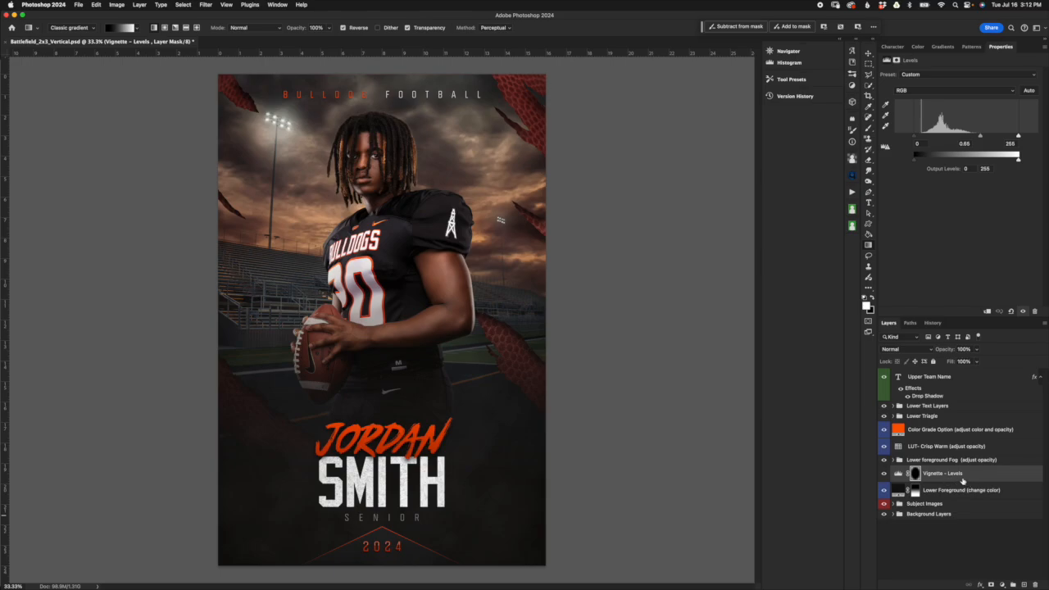
pyautogui.click(899, 475)
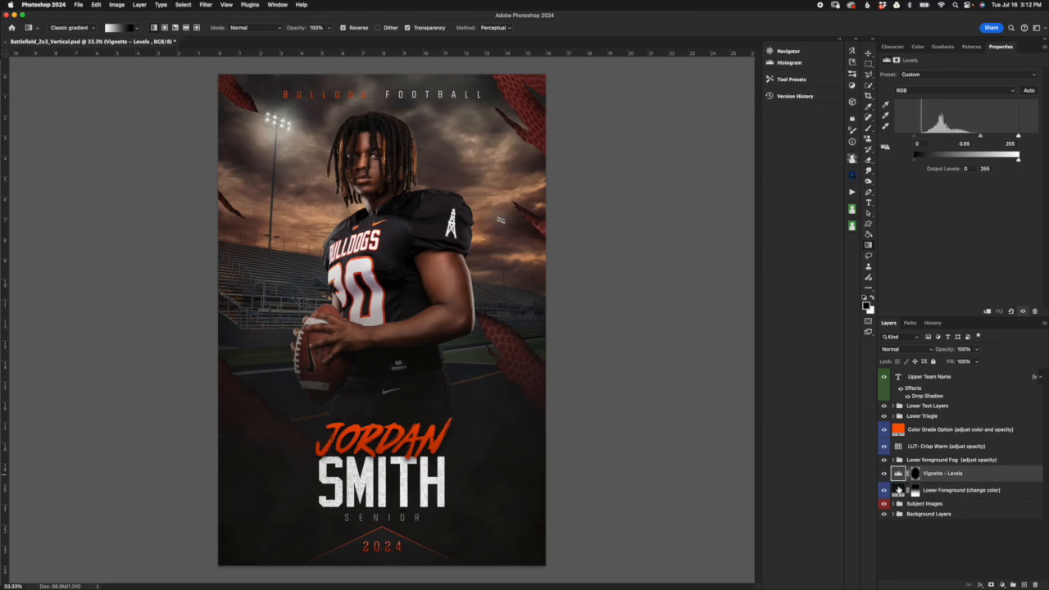
pyautogui.click(884, 474)
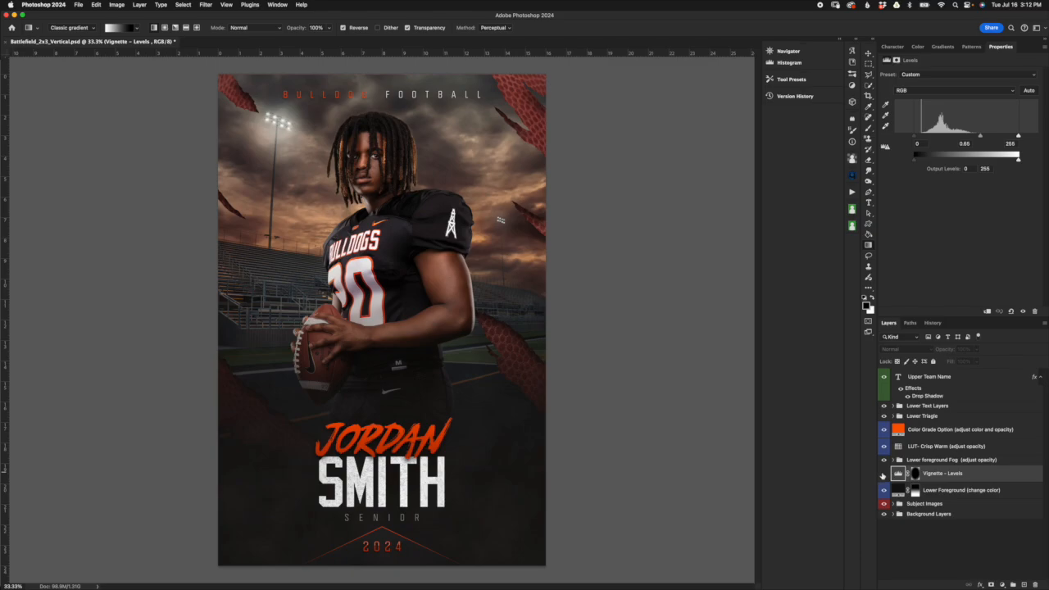
pyautogui.click(883, 474)
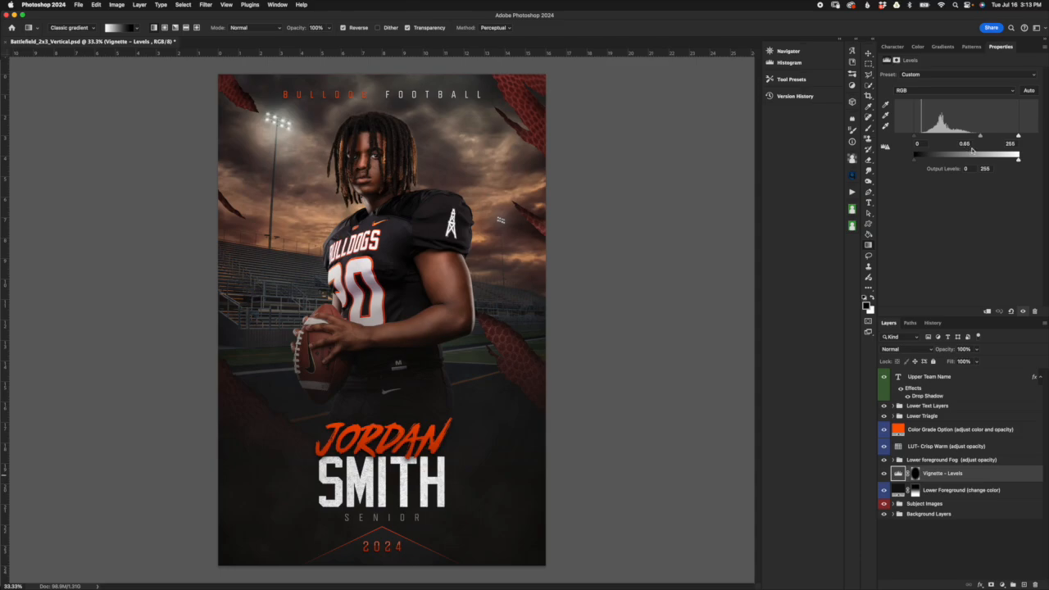
# Try different midtone input levels on the Vignette - Levels adjustment and compare the poster with the vignette hidden and shown
pyautogui.moveTo(980, 135); pyautogui.dragTo(896, 136)
pyautogui.moveTo(917, 136); pyautogui.dragTo(877, 135)
pyautogui.moveTo(978, 137); pyautogui.dragTo(984, 136)
pyautogui.click(883, 474)
pyautogui.click(884, 474)
# Compare the poster with the Lower foreground Fog group hidden and shown, expand the group and inspect its three fog layers
pyautogui.click(949, 460)
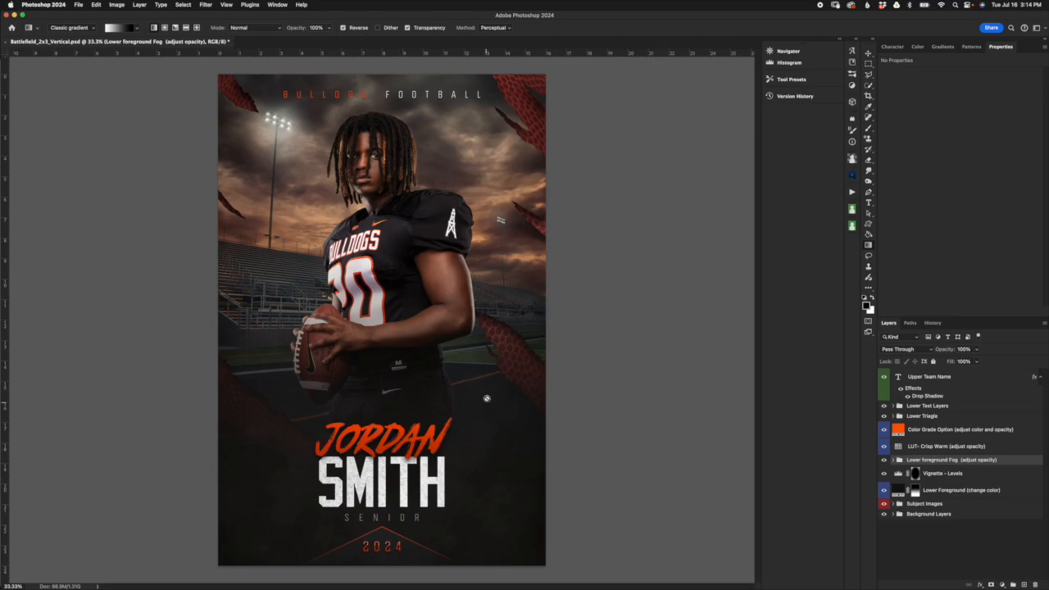
pyautogui.click(884, 459)
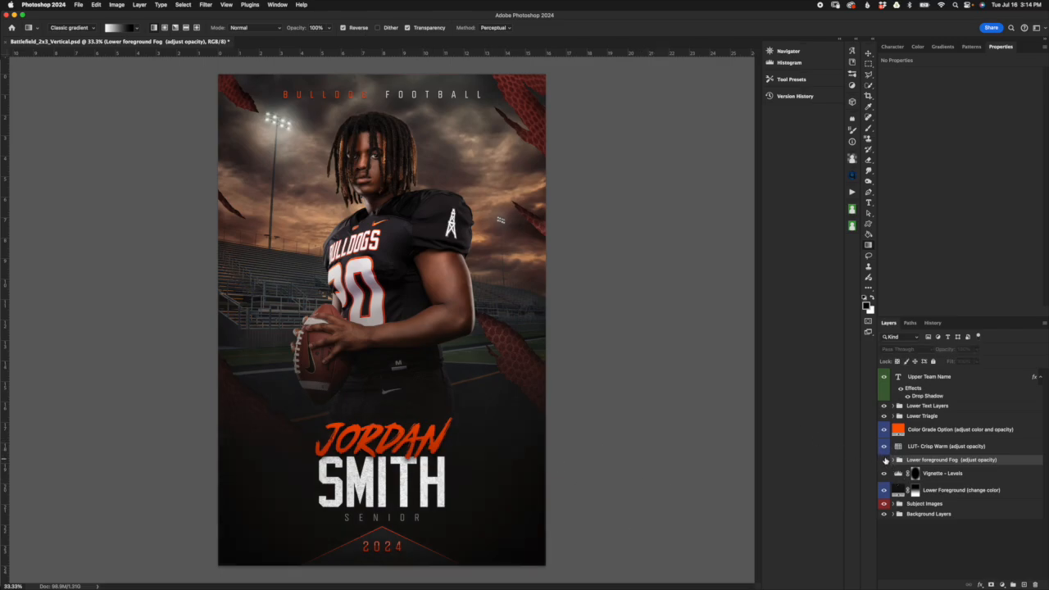
pyautogui.click(884, 460)
pyautogui.click(899, 460)
pyautogui.click(950, 474)
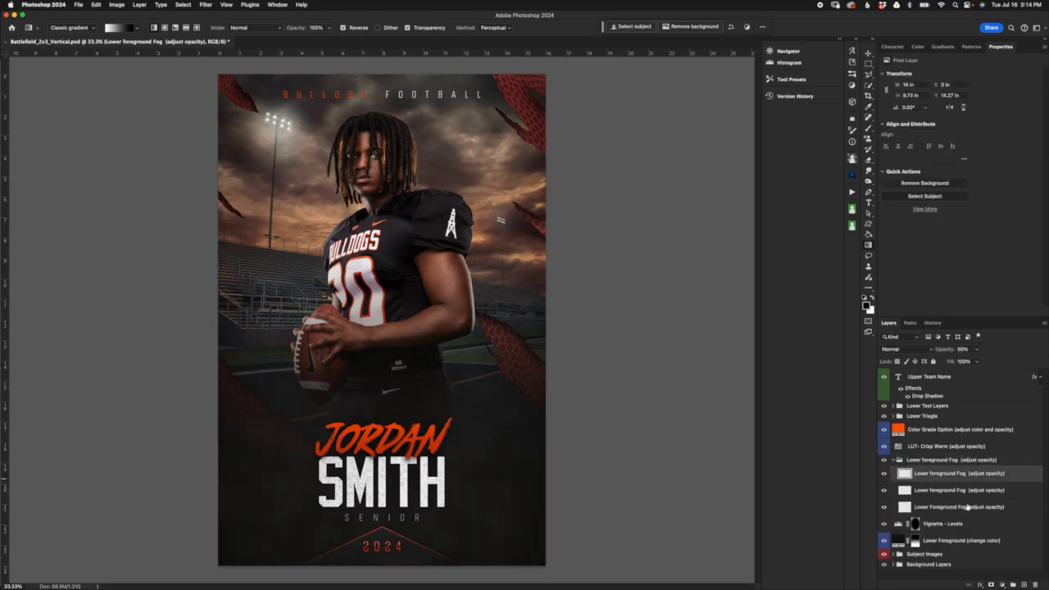
pyautogui.click(967, 507)
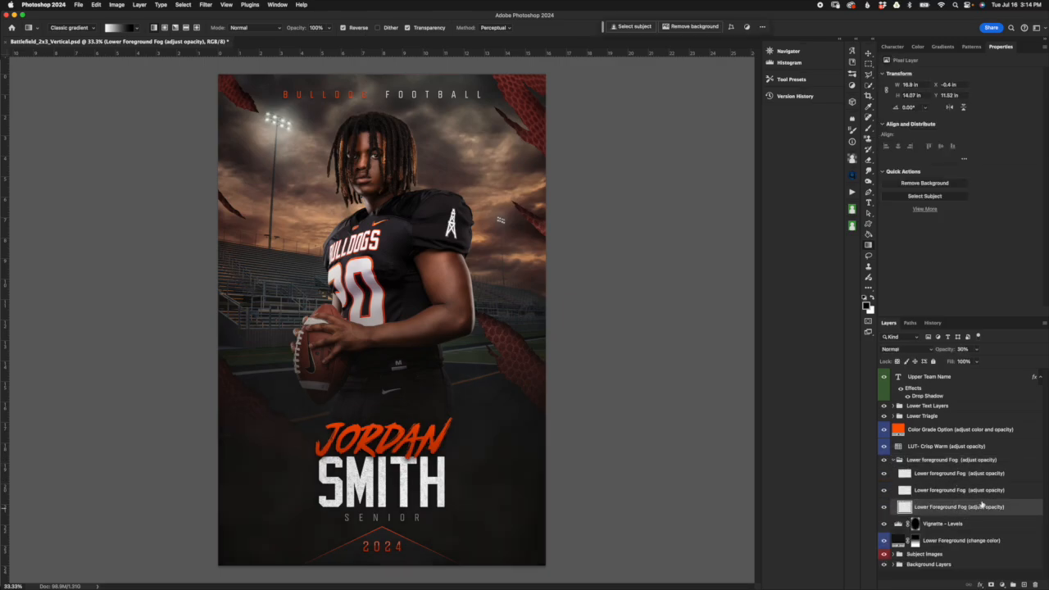
pyautogui.click(981, 491)
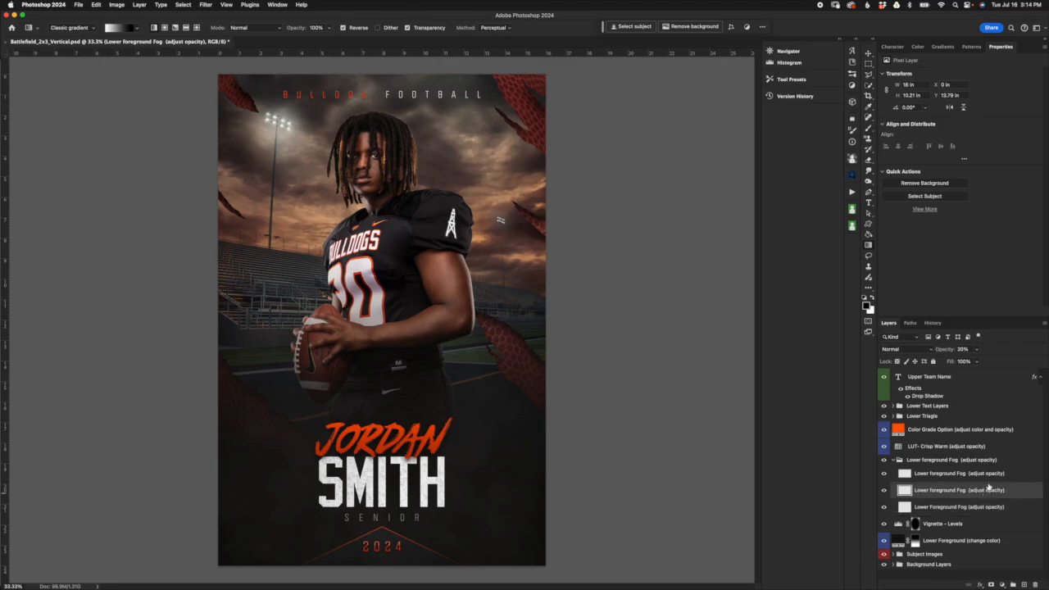
pyautogui.click(990, 475)
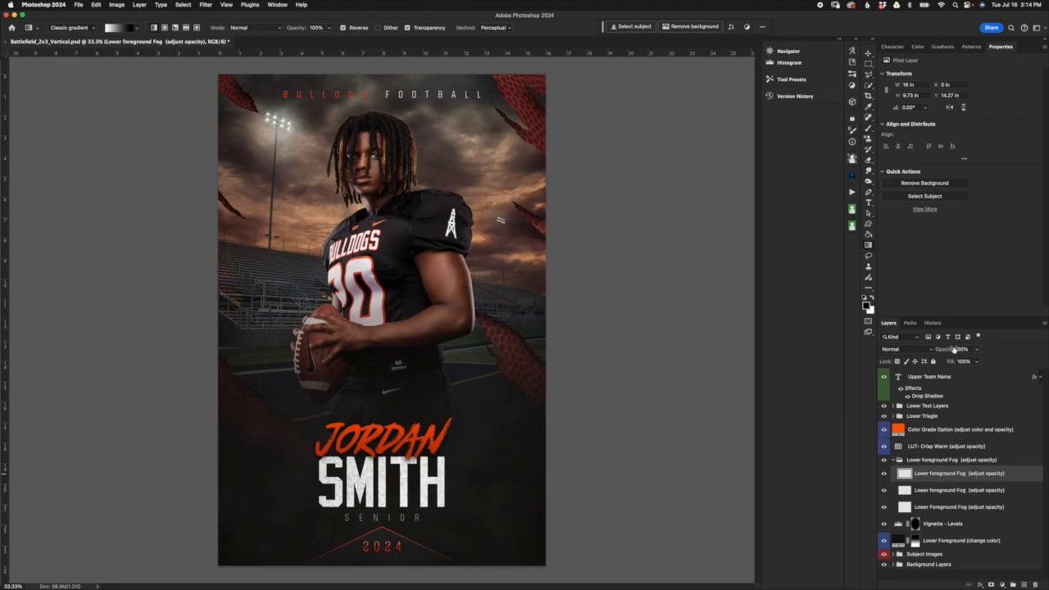
# Adjust the opacity of the top Lower foreground Fog layer up and back down, and collapse the fog group
pyautogui.moveTo(940, 350); pyautogui.dragTo(1019, 348)
pyautogui.press('Return')
pyautogui.moveTo(942, 349); pyautogui.dragTo(923, 347)
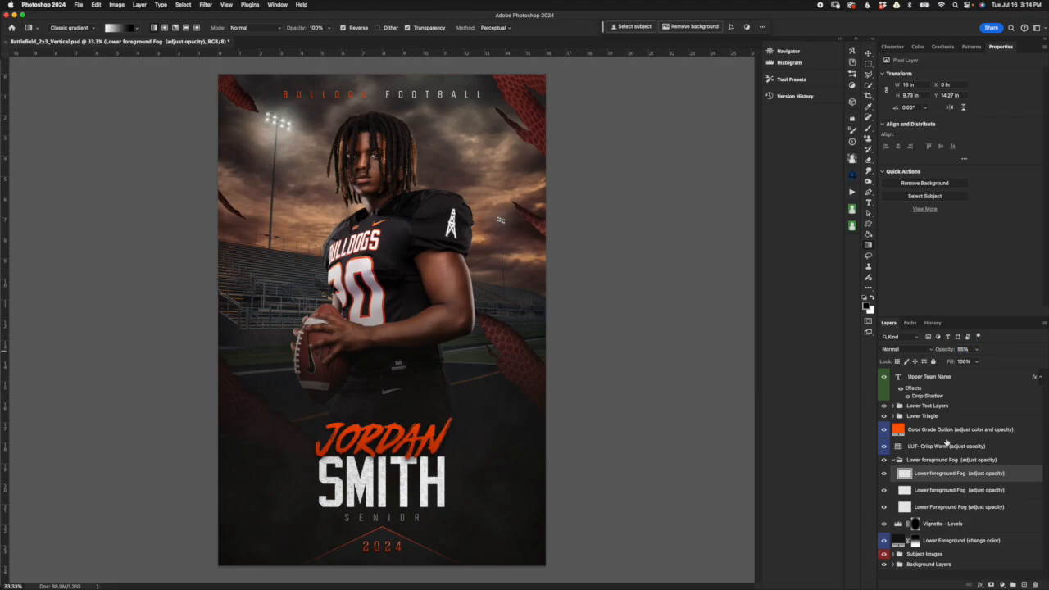
pyautogui.click(893, 460)
# Inspect the LUT- Crisp Warm and Color Grade Option layers and hide both of them
pyautogui.click(947, 446)
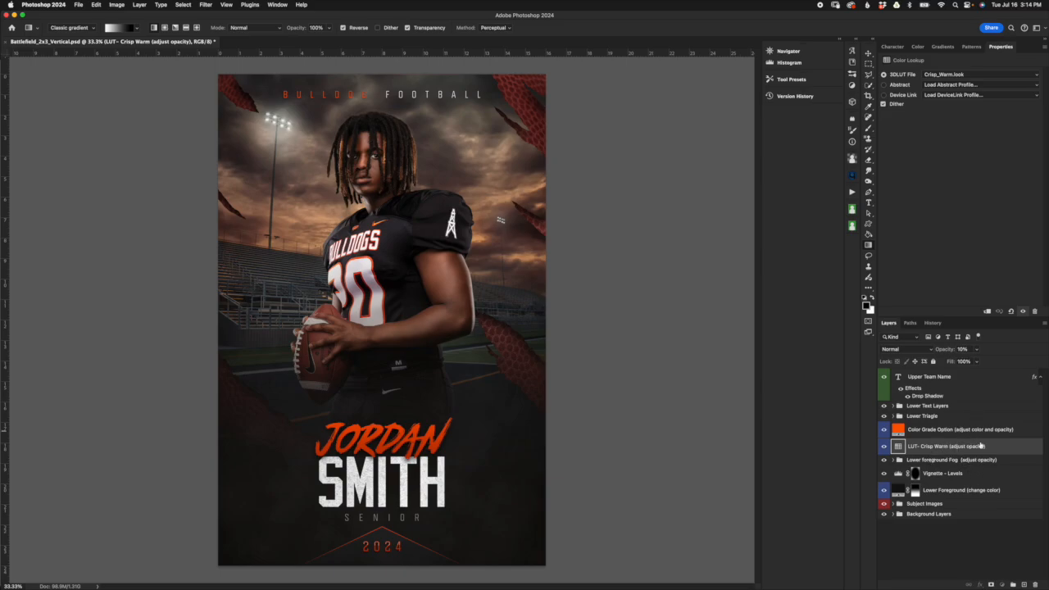
pyautogui.hotkey('alt', ']')
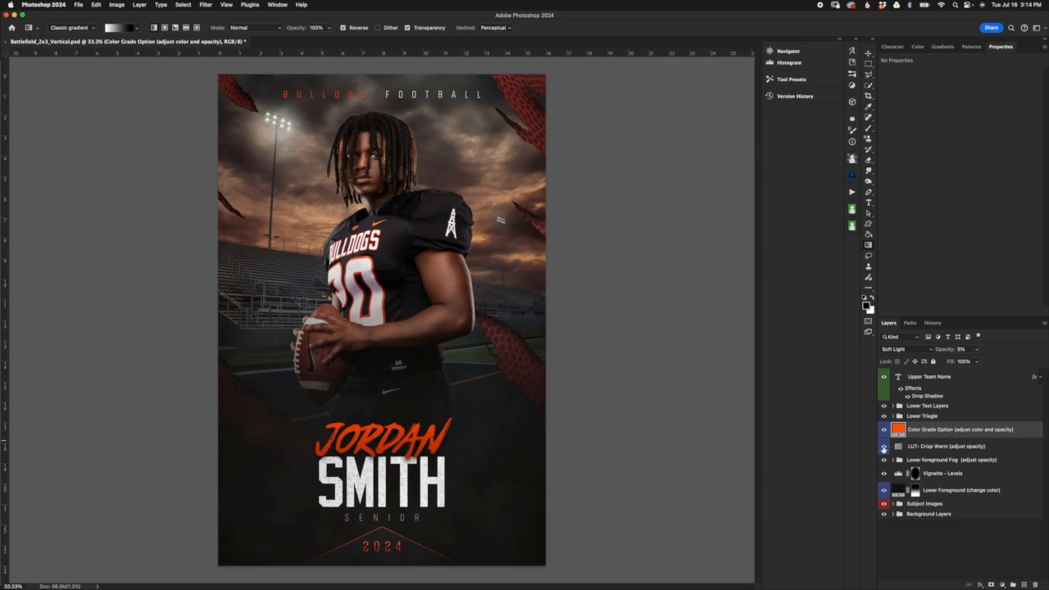
pyautogui.click(885, 430)
# Expand the Background Layers group and make the Black and White Background Option group visible
pyautogui.click(891, 517)
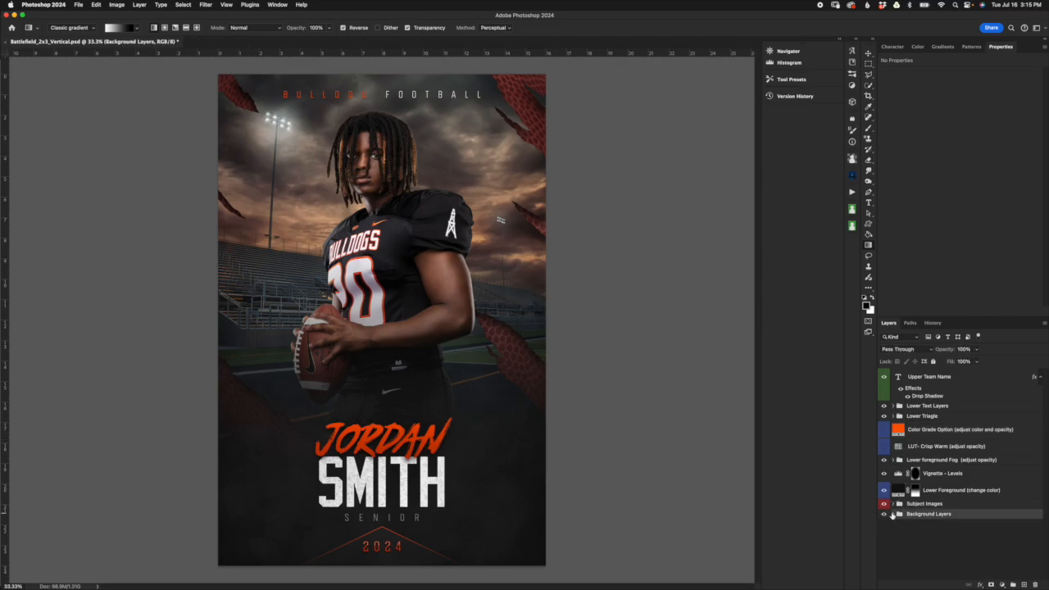
pyautogui.click(892, 513)
pyautogui.scroll(-3, 937, 533)
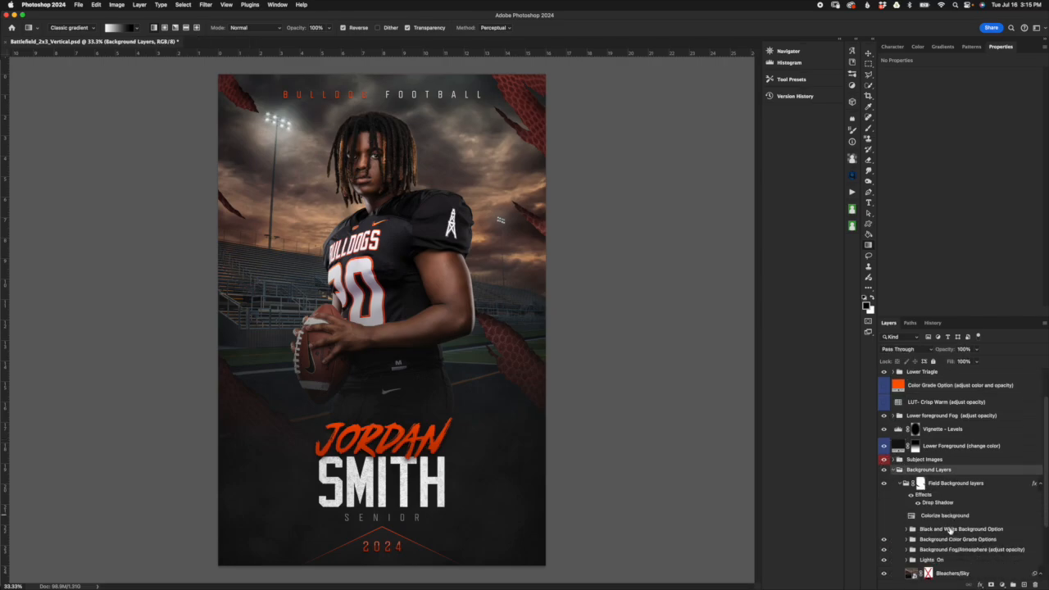
pyautogui.click(883, 472)
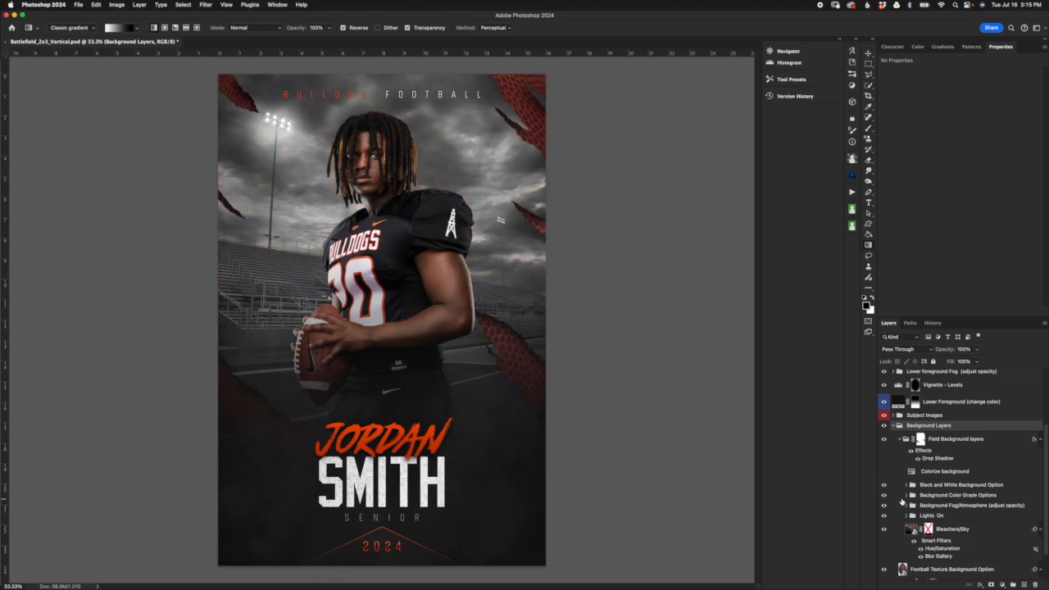
# Compare the poster with the LUT- Crisp Warm and Color Grade Option layers hidden and shown, leaving both visible
pyautogui.scroll(3, 951, 489)
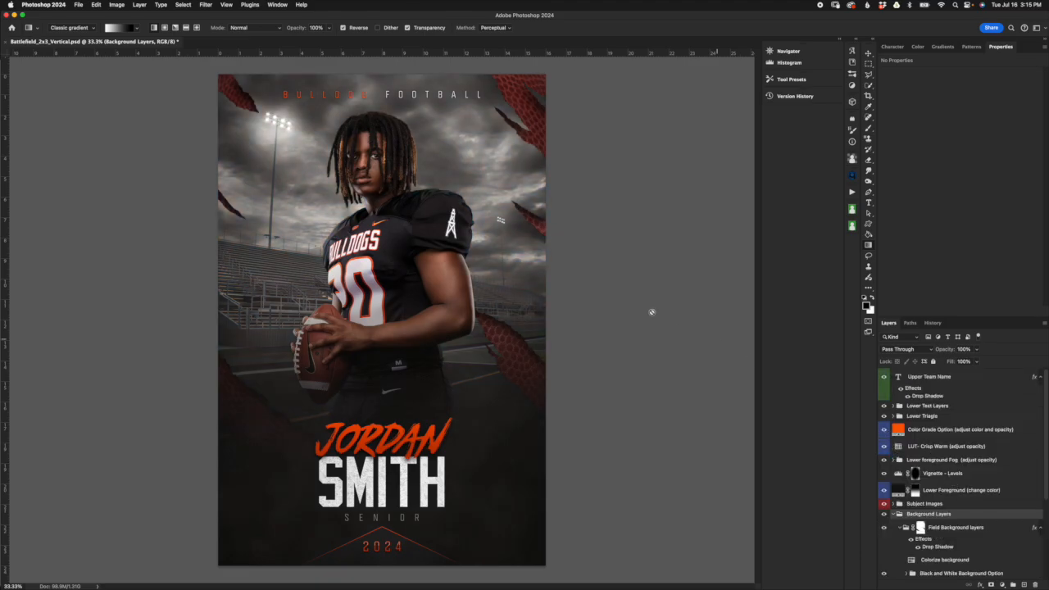
pyautogui.scroll(-4, 939, 492)
pyautogui.scroll(4, 937, 491)
pyautogui.click(885, 446)
pyautogui.scroll(-5, 940, 490)
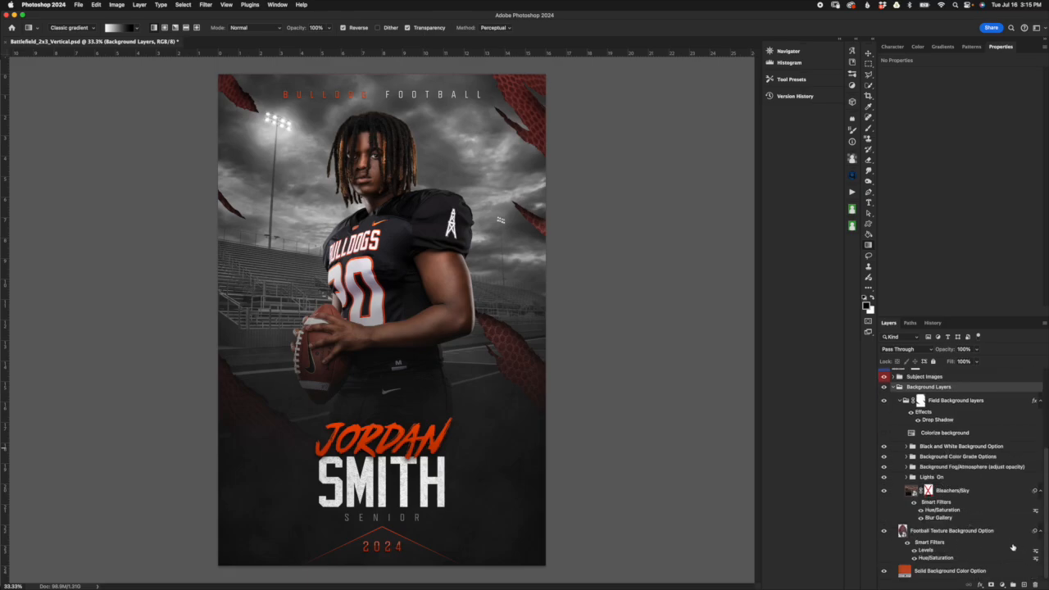
pyautogui.scroll(5, 963, 508)
pyautogui.click(884, 448)
pyautogui.click(884, 431)
# Inspect the Color Grade Option layer's fill color and opacity, and check the settings of the LUT- Crisp Warm layer
pyautogui.doubleClick(898, 429)
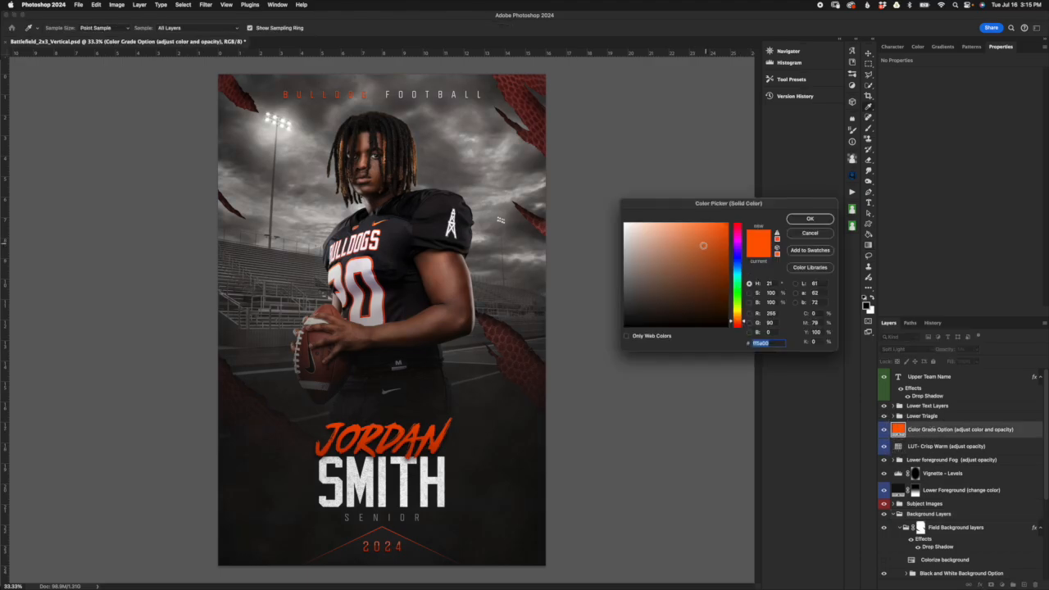
pyautogui.click(823, 235)
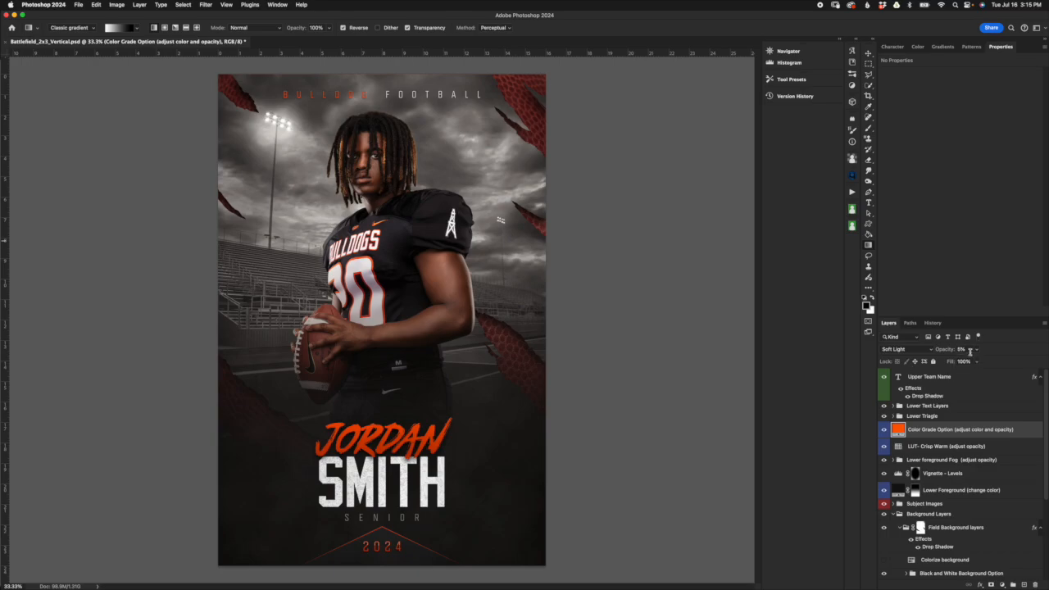
pyautogui.moveTo(939, 351); pyautogui.dragTo(952, 349)
pyautogui.click(981, 447)
pyautogui.click(983, 427)
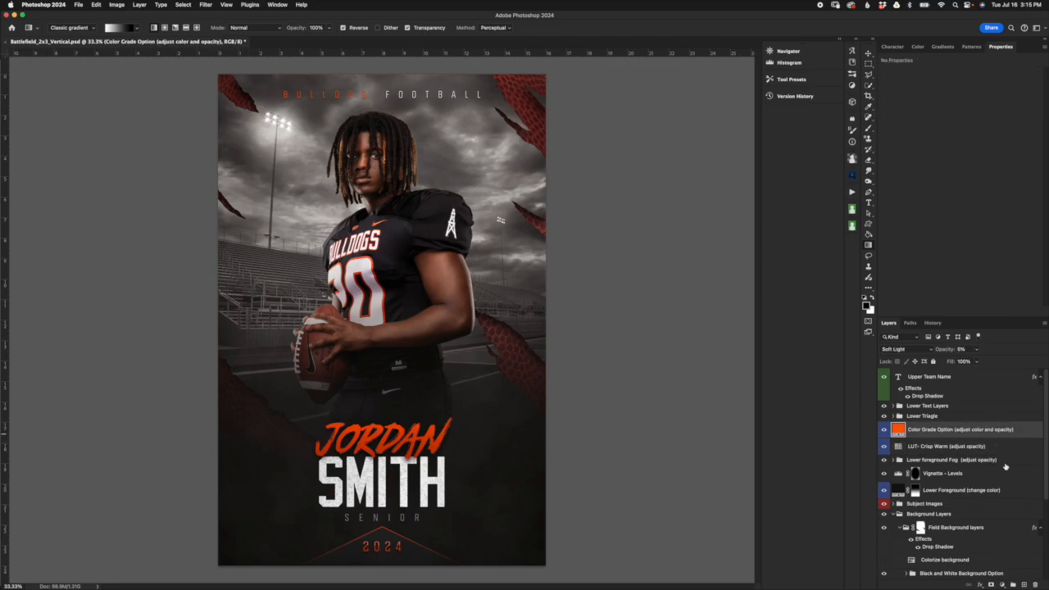
pyautogui.click(988, 449)
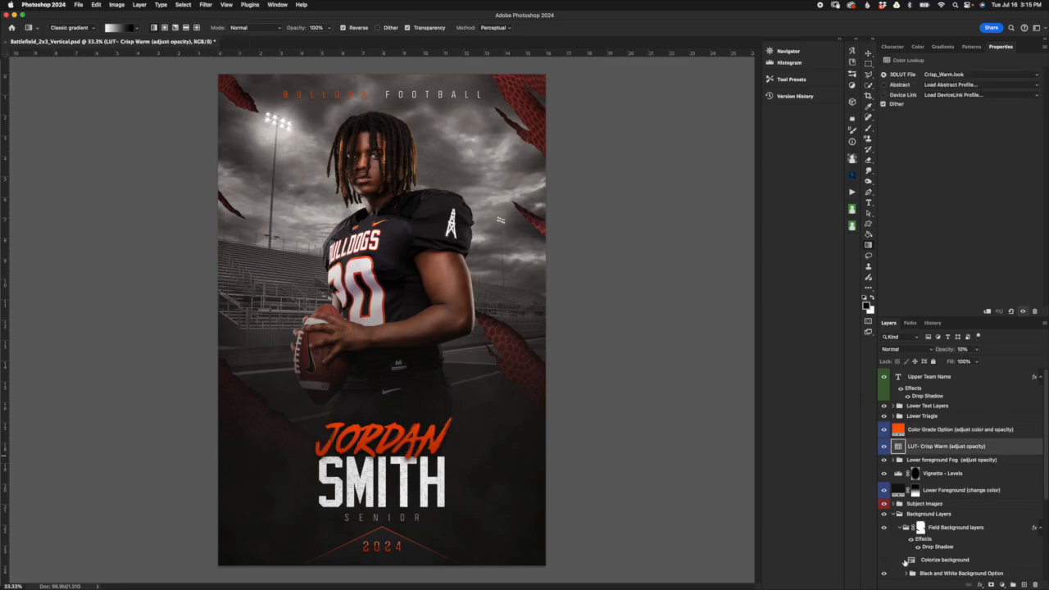
# Hide the Black and White Background Option group and recheck the Color Grade Option and LUT- Crisp Warm layers
pyautogui.scroll(-3, 906, 563)
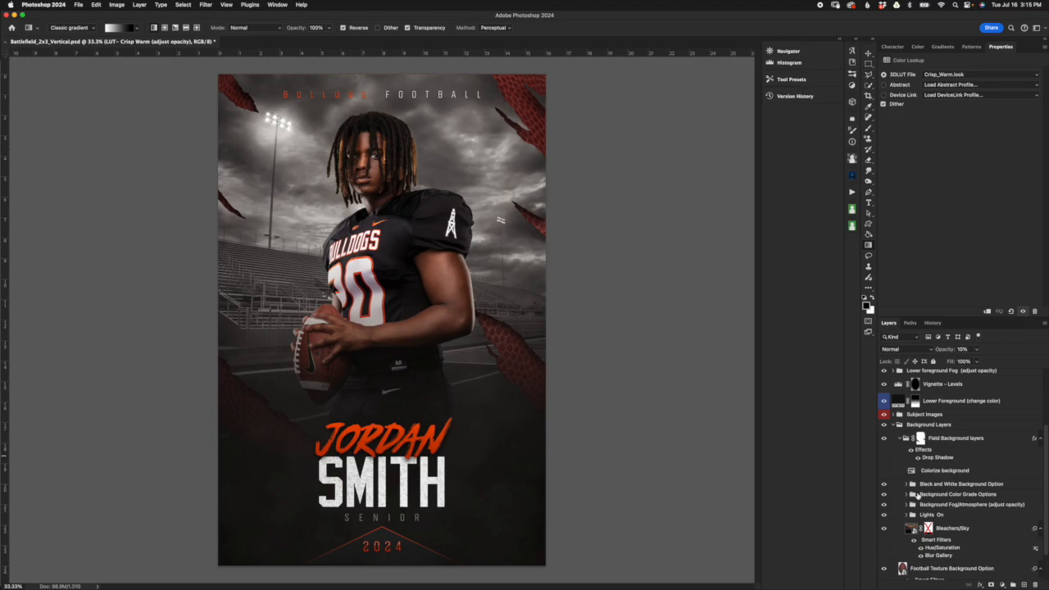
pyautogui.click(883, 484)
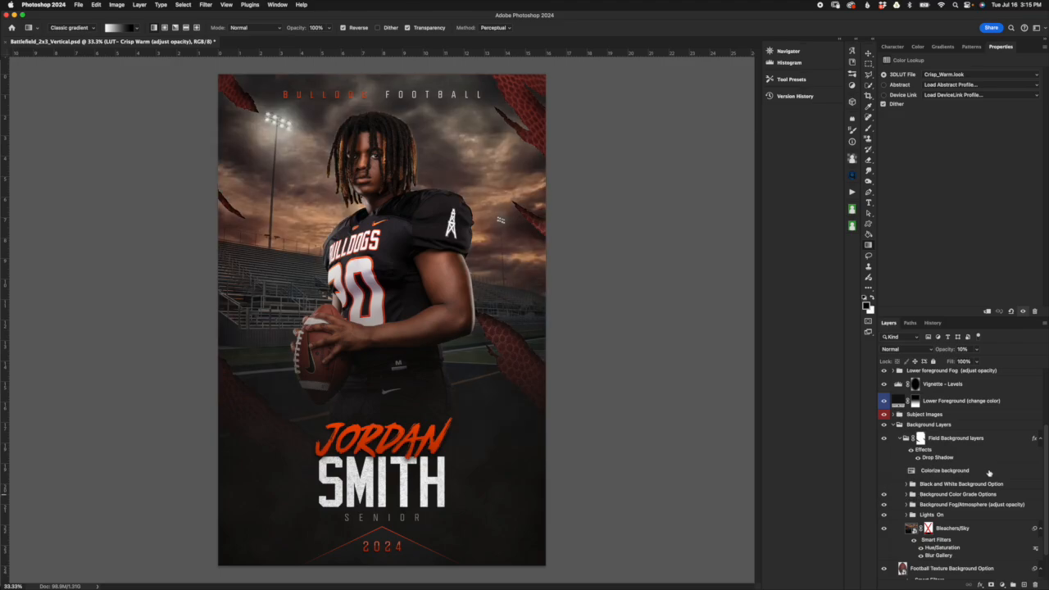
pyautogui.scroll(3, 977, 481)
pyautogui.click(951, 432)
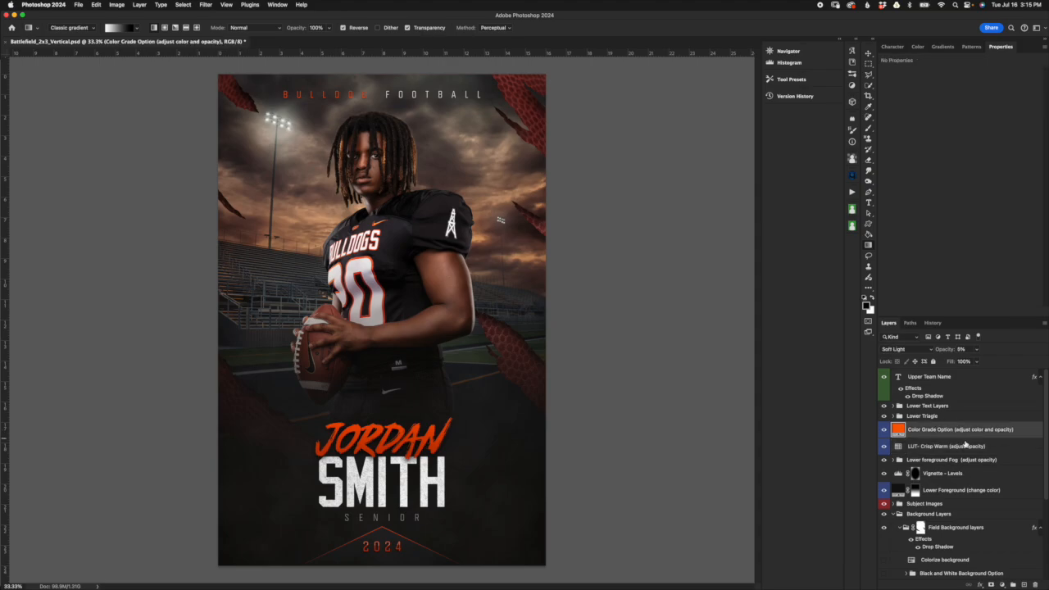
pyautogui.click(980, 449)
# Compare the poster with the Lower Triagle group hidden and shown, and expand the group to inspect its layers
pyautogui.click(960, 418)
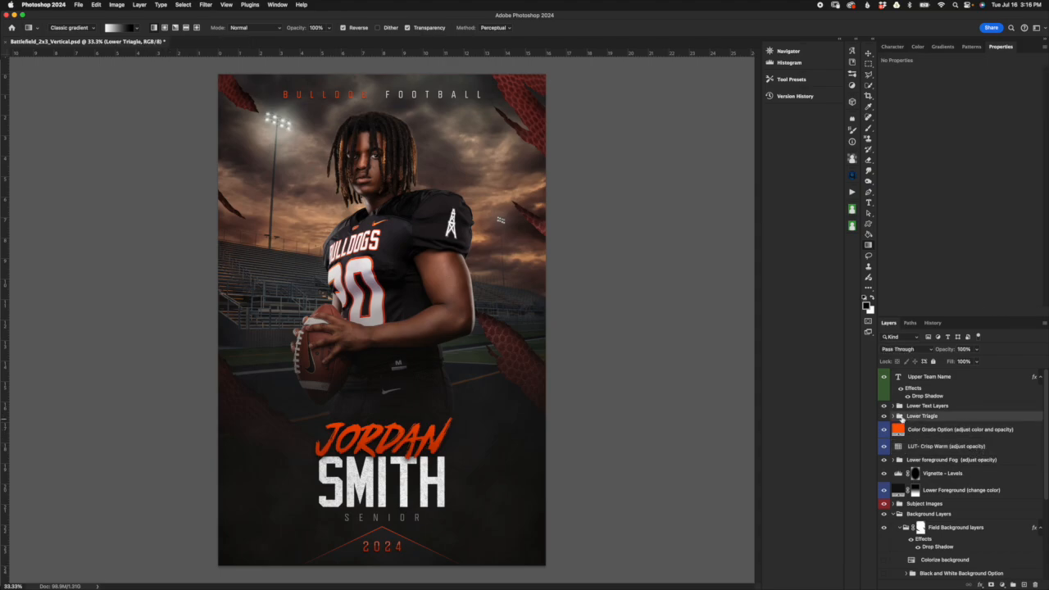
pyautogui.click(883, 416)
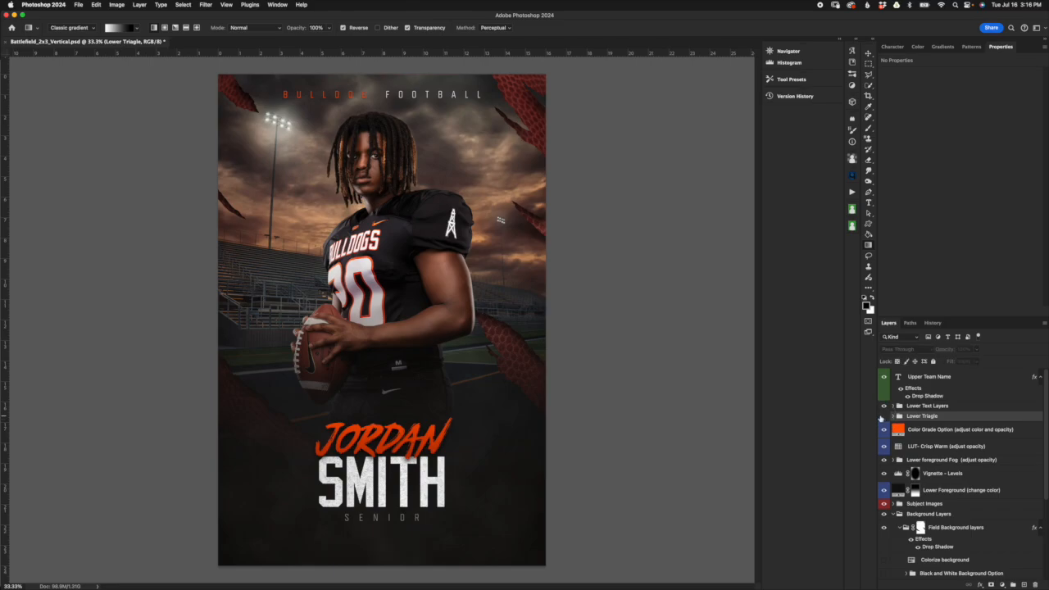
pyautogui.click(884, 416)
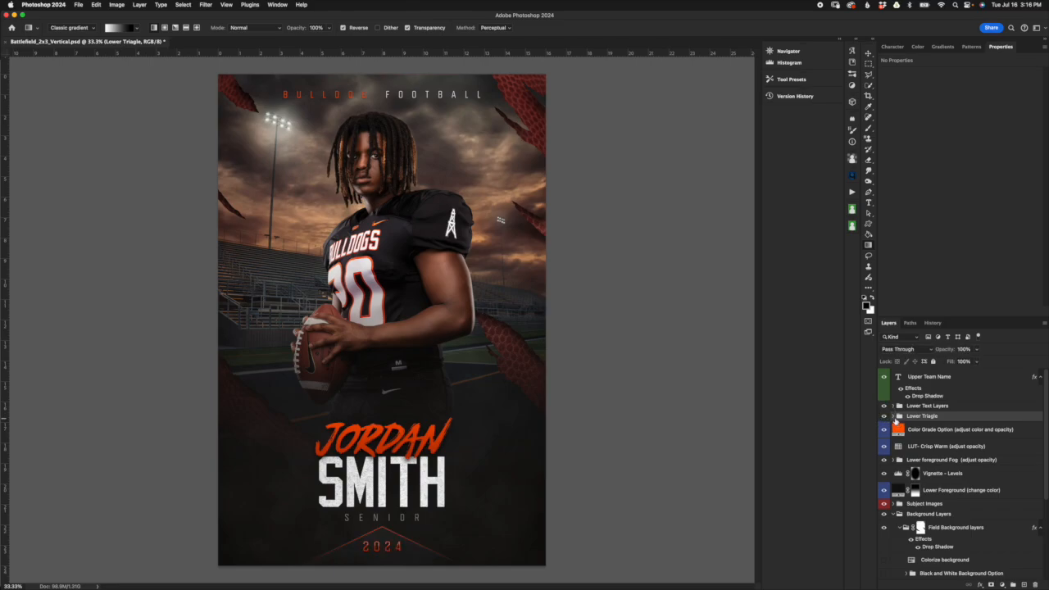
pyautogui.click(892, 417)
pyautogui.click(980, 434)
pyautogui.click(978, 481)
pyautogui.scroll(-1, 983, 492)
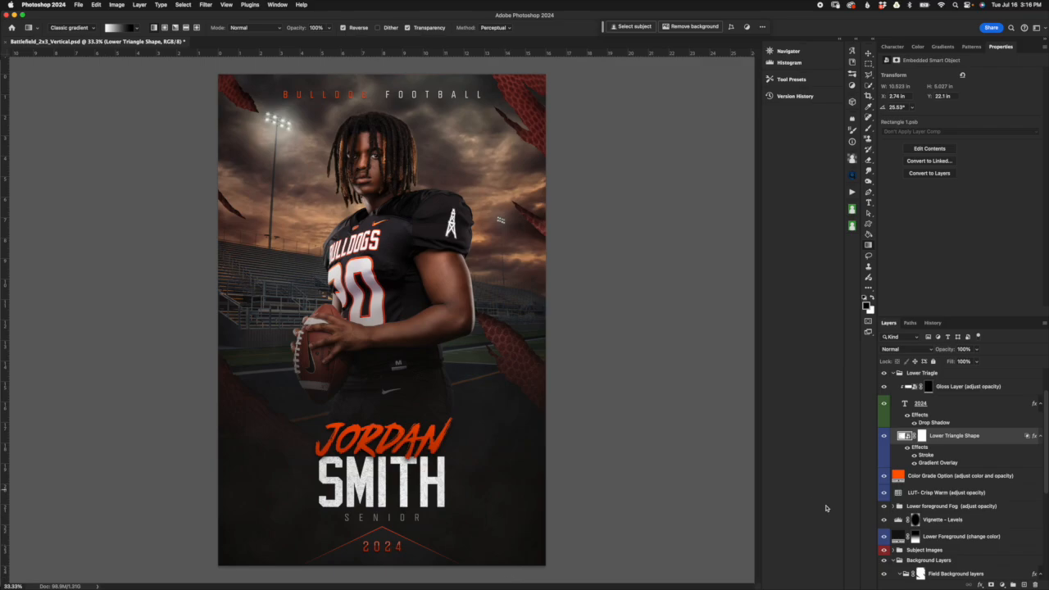
# Try the orange gradient preset for the Gradient Overlay effect on the Lower Triangle Shape layer
pyautogui.doubleClick(938, 464)
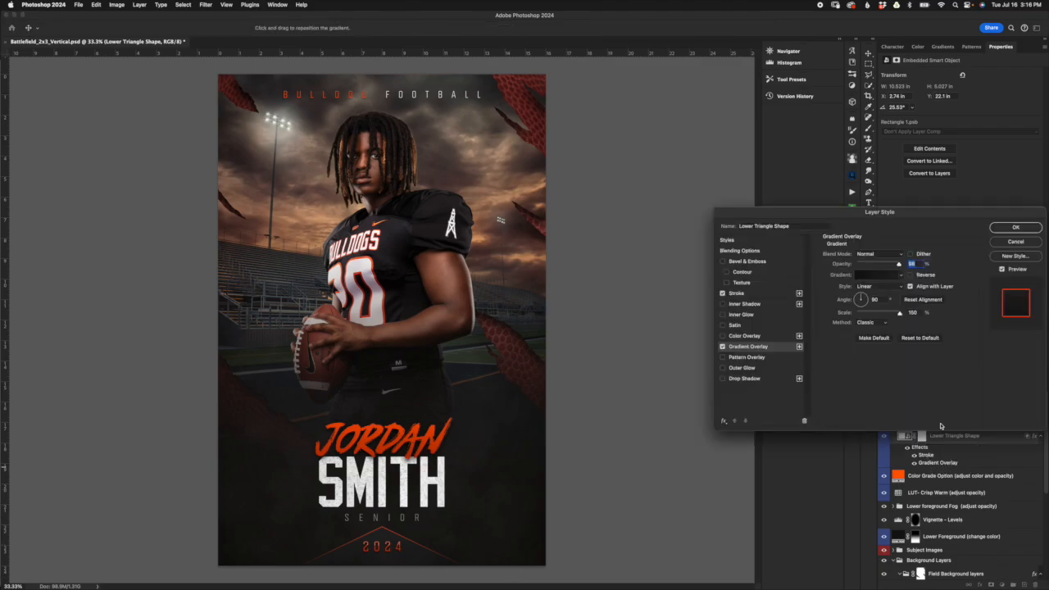
pyautogui.click(1015, 243)
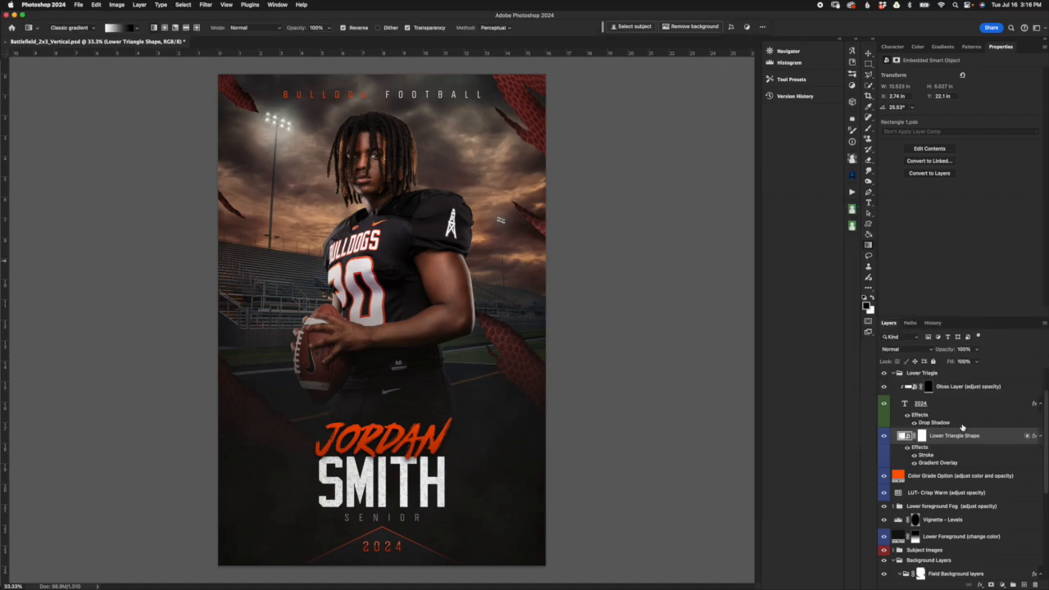
pyautogui.doubleClick(938, 464)
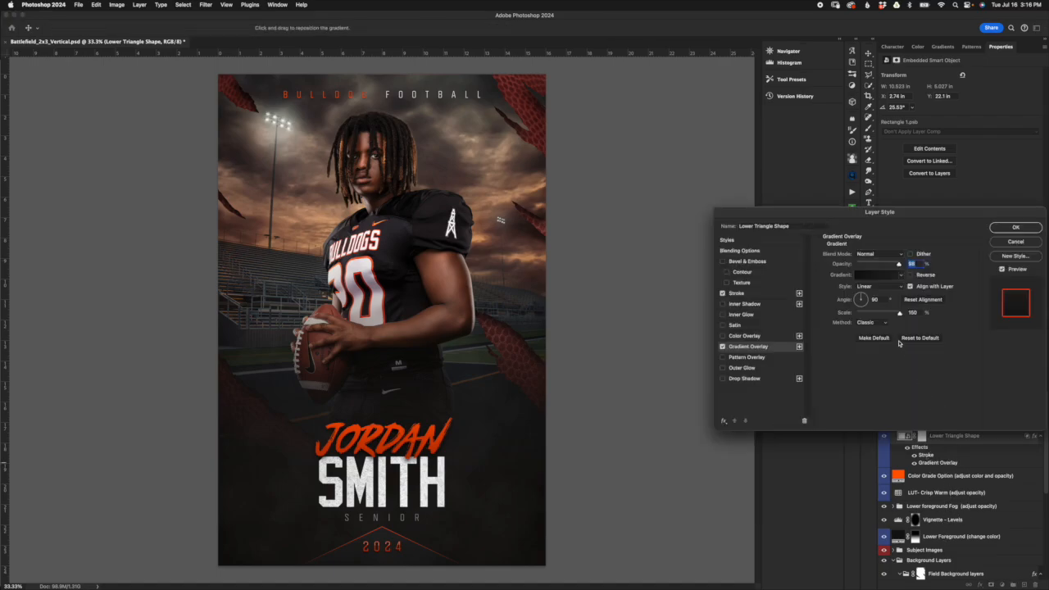
pyautogui.moveTo(850, 213)
pyautogui.mouseDown()
pyautogui.moveTo(810, 206)
pyautogui.moveTo(863, 202)
pyautogui.mouseUp()
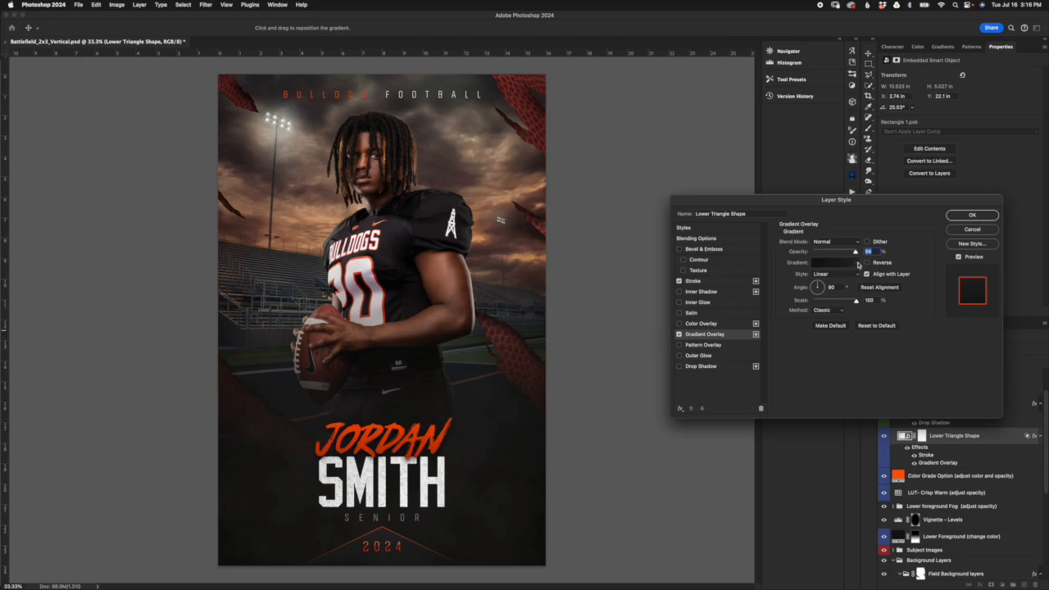
pyautogui.click(857, 263)
pyautogui.scroll(-10, 865, 309)
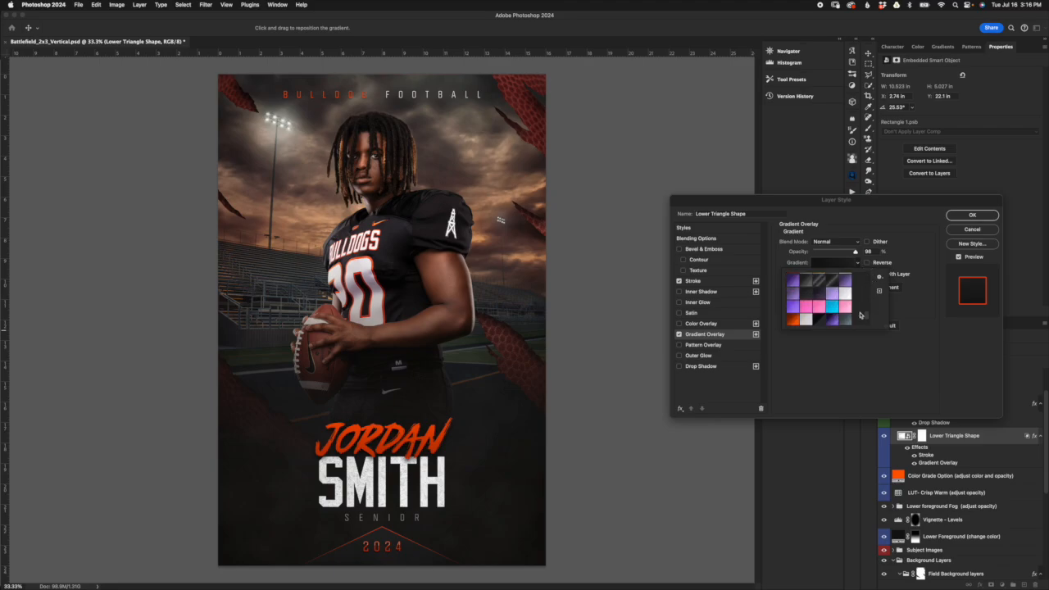
pyautogui.click(791, 320)
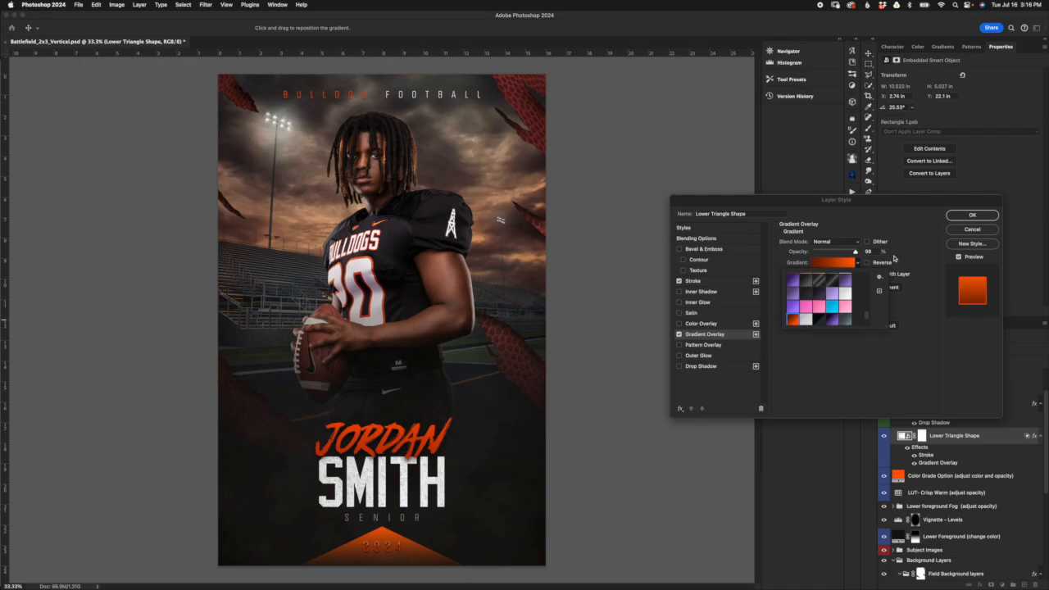
# Inspect the colors of the orange gradient's dark and bright stops, and discard the Gradient Overlay changes
pyautogui.click(847, 261)
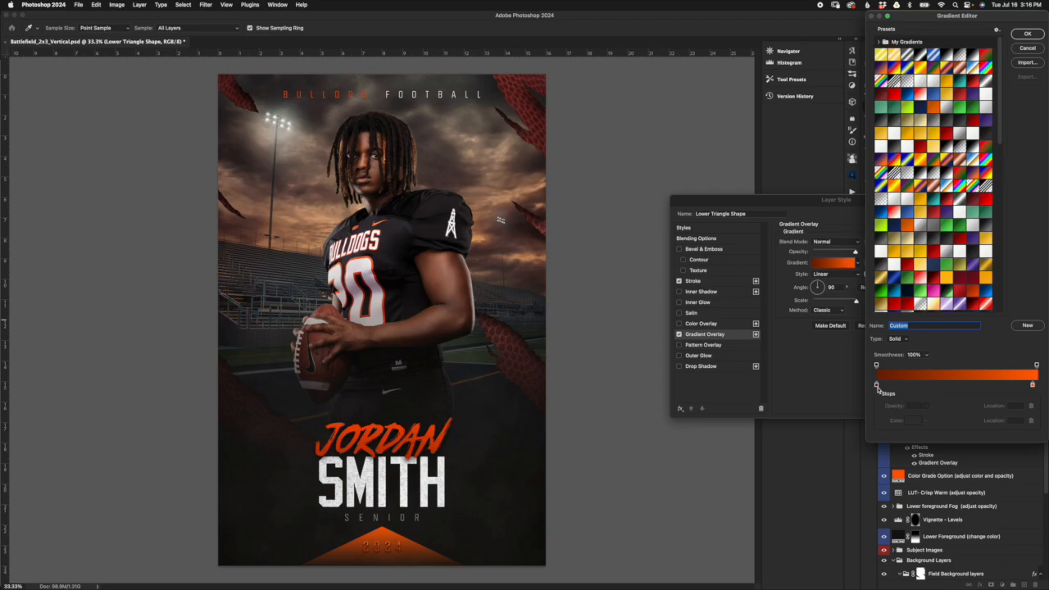
pyautogui.click(877, 385)
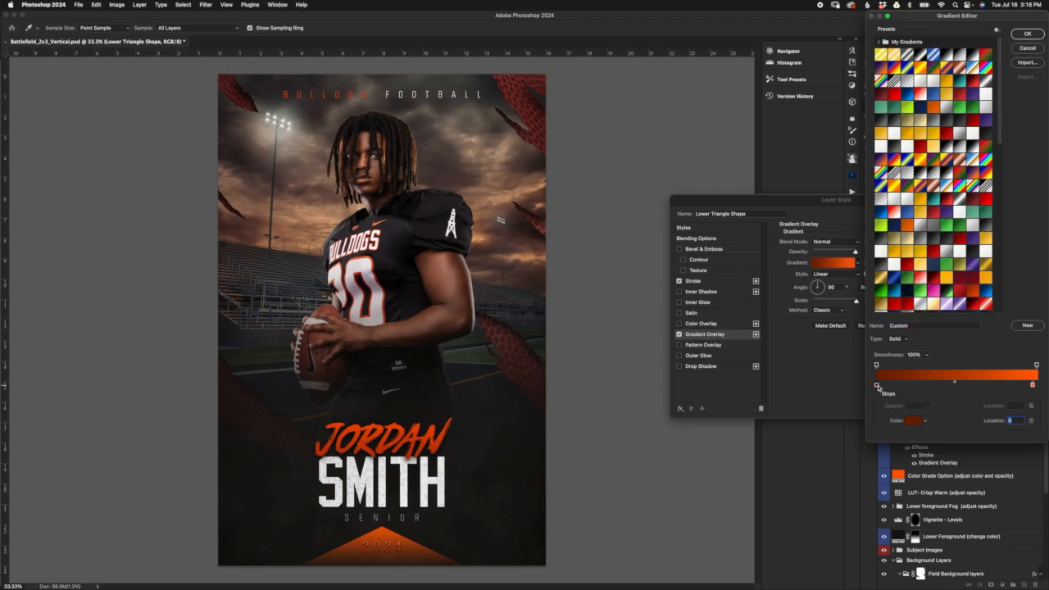
pyautogui.click(912, 420)
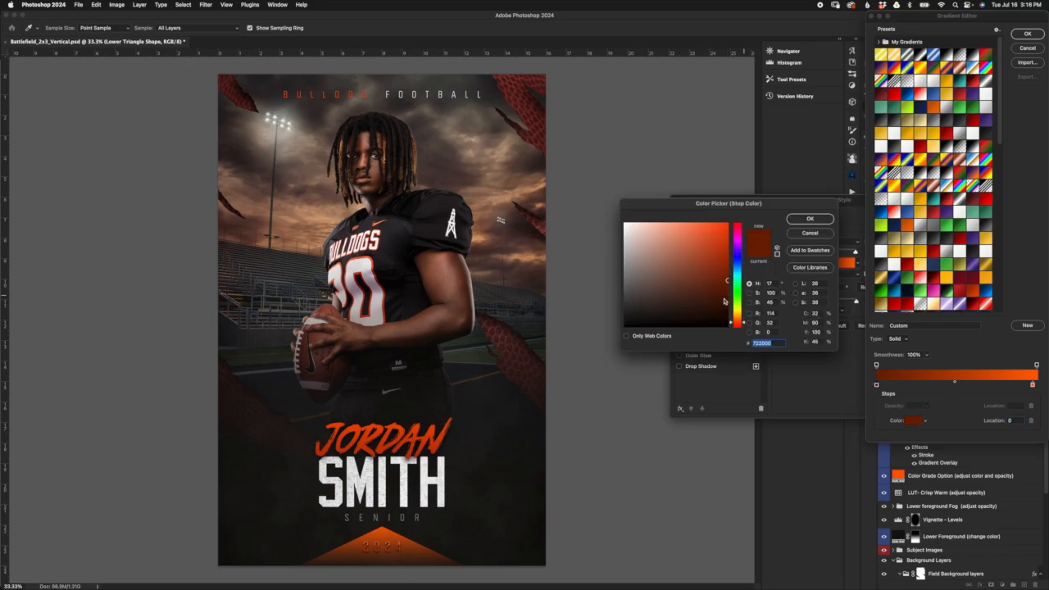
pyautogui.click(809, 233)
pyautogui.click(1033, 385)
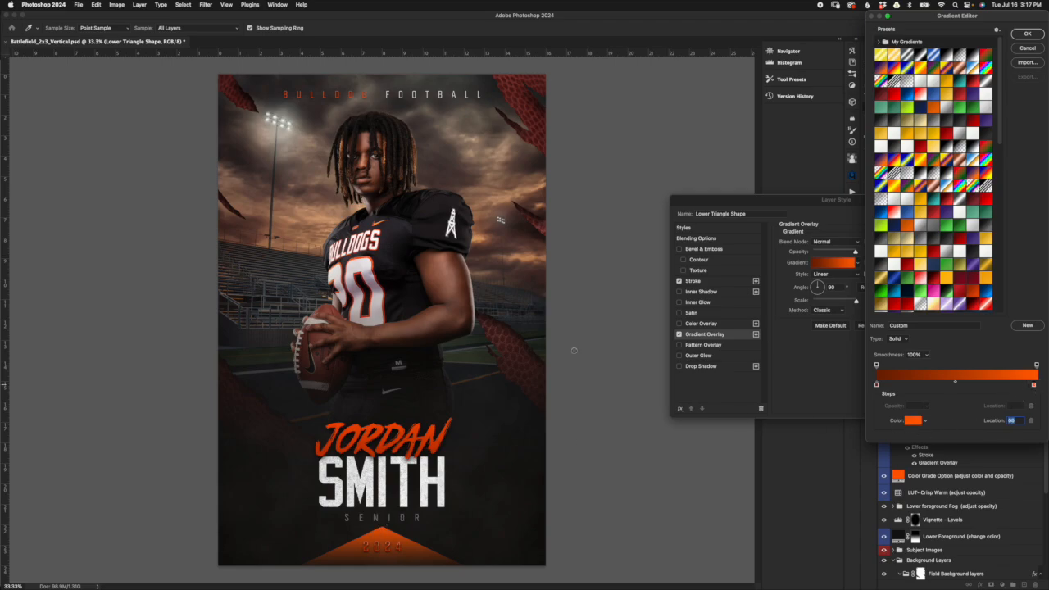
pyautogui.click(913, 420)
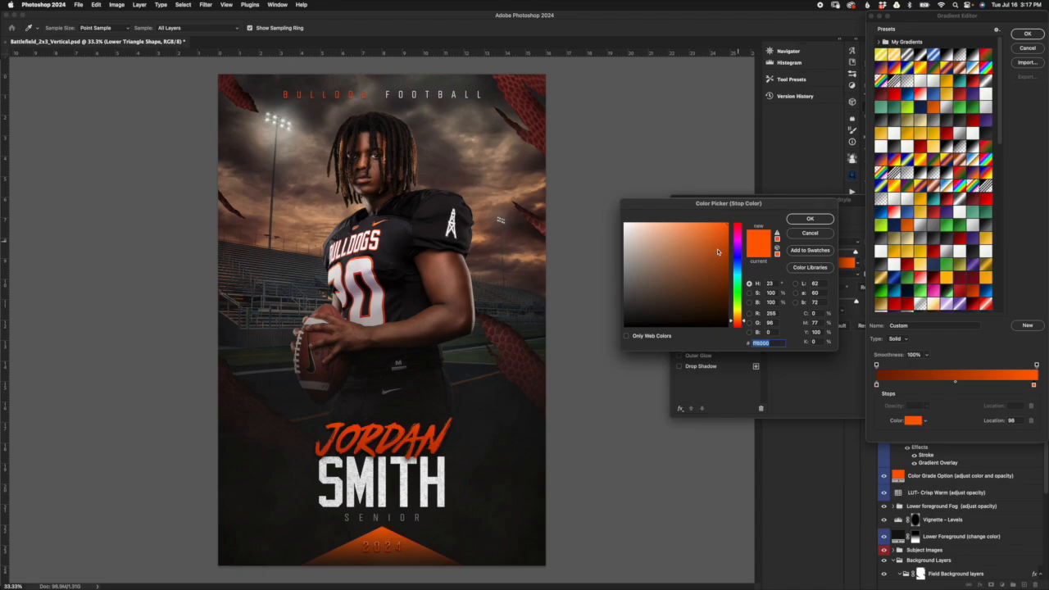
pyautogui.click(810, 234)
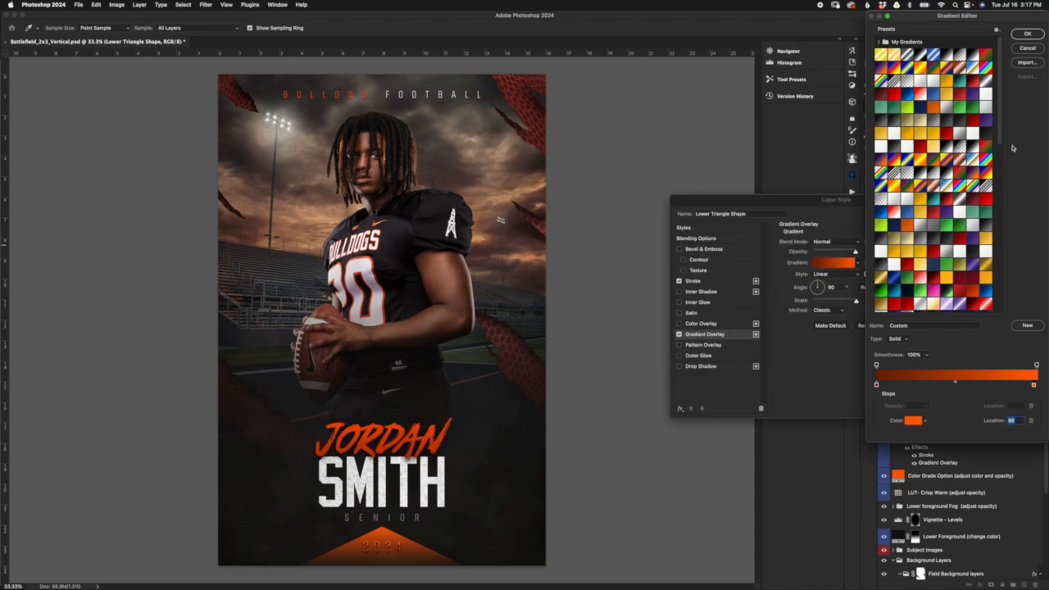
pyautogui.click(1029, 48)
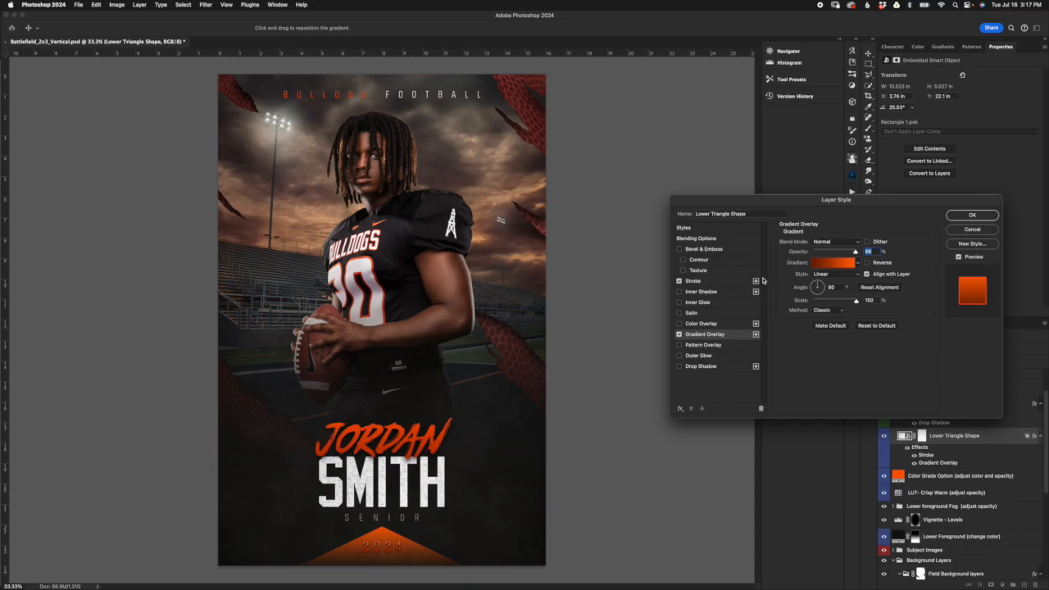
pyautogui.click(972, 230)
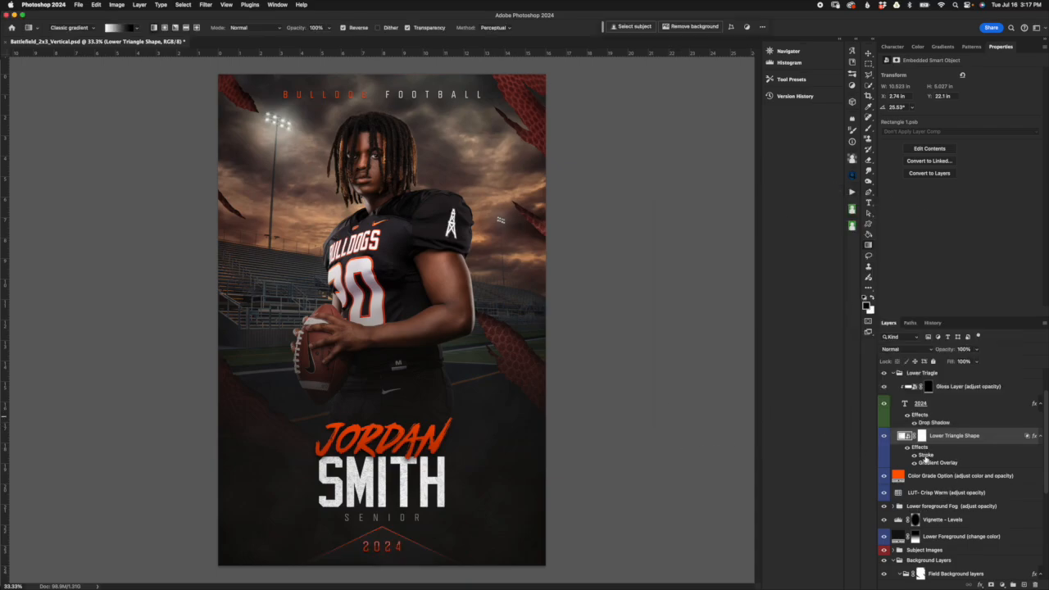
# Try a thicker white Stroke effect on the Lower Triangle Shape layer and discard the changes
pyautogui.doubleClick(926, 455)
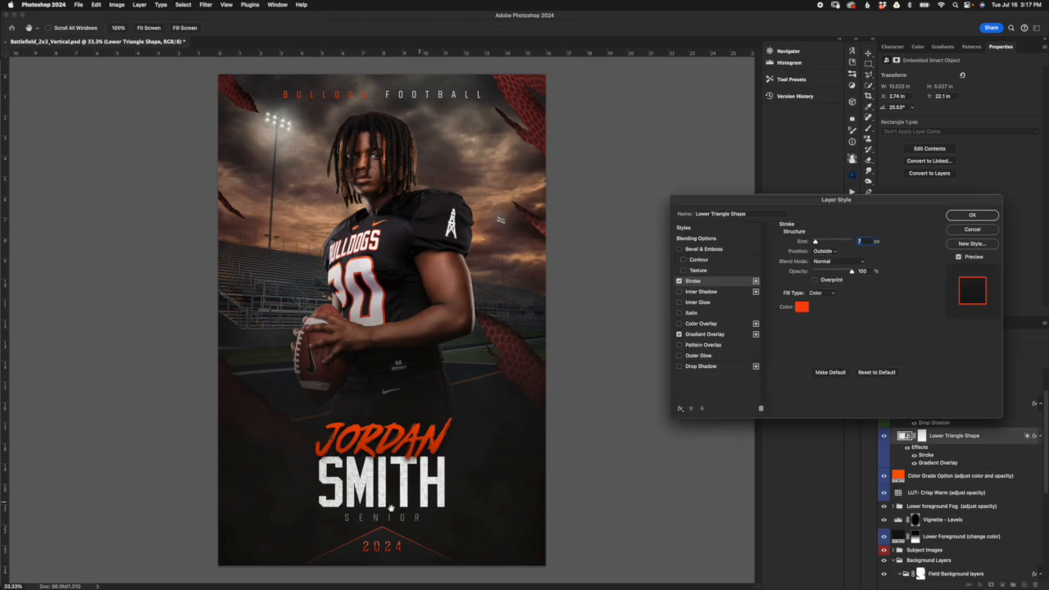
pyautogui.click(799, 308)
pyautogui.moveTo(652, 270); pyautogui.dragTo(622, 220)
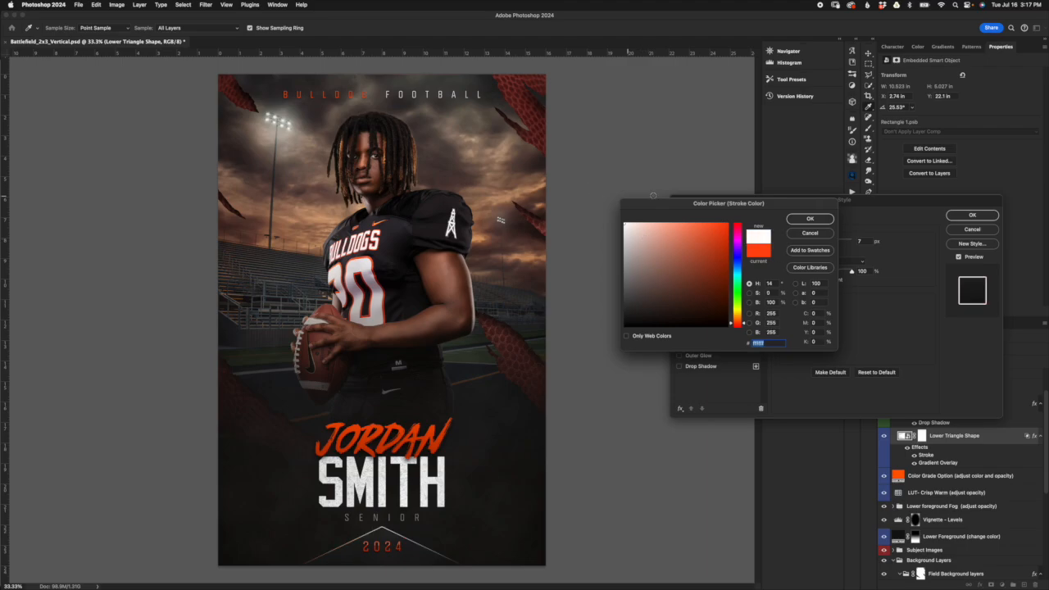
pyautogui.click(809, 218)
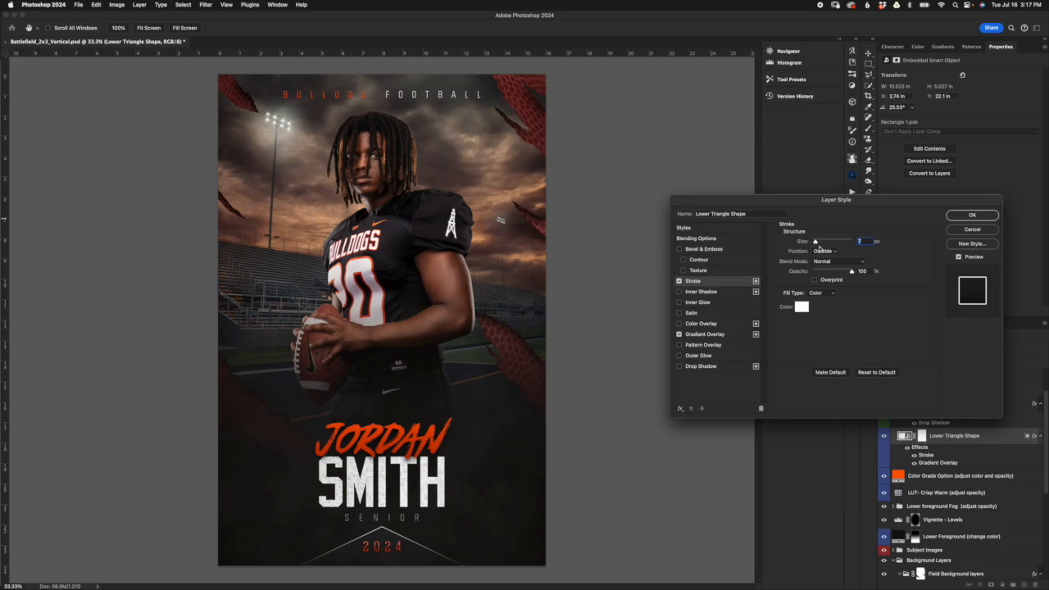
pyautogui.moveTo(817, 243); pyautogui.dragTo(817, 241)
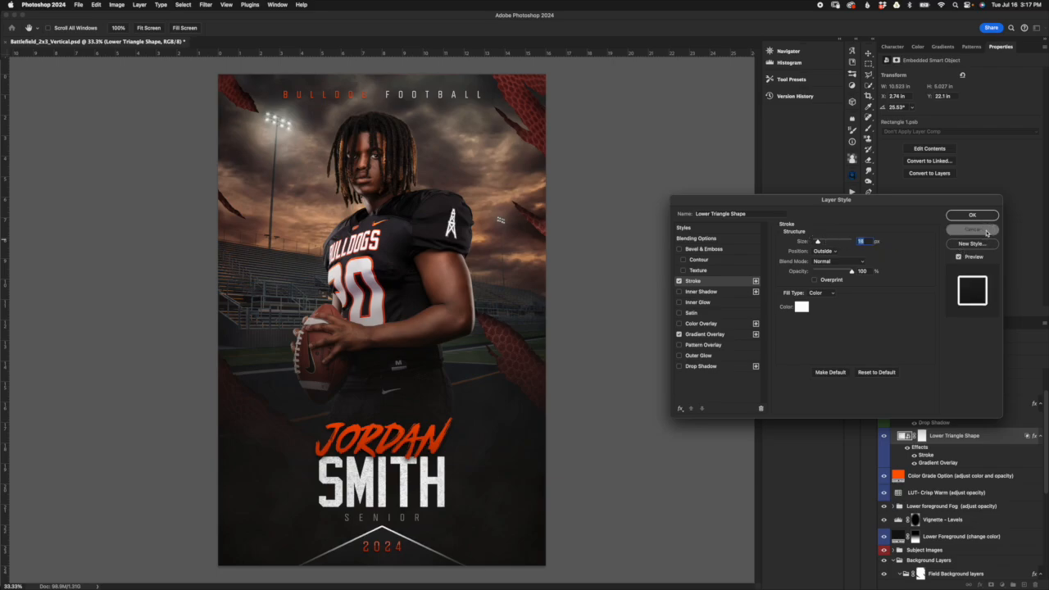
pyautogui.click(980, 230)
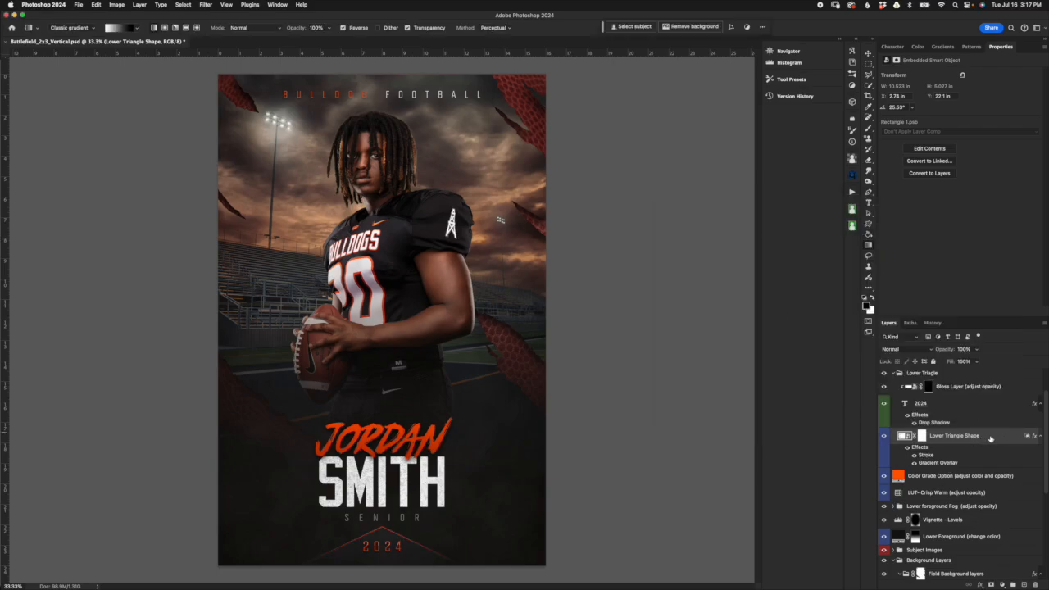
# Inspect the text color of the 2024 layer in the color picker, discarding any change
pyautogui.click(983, 405)
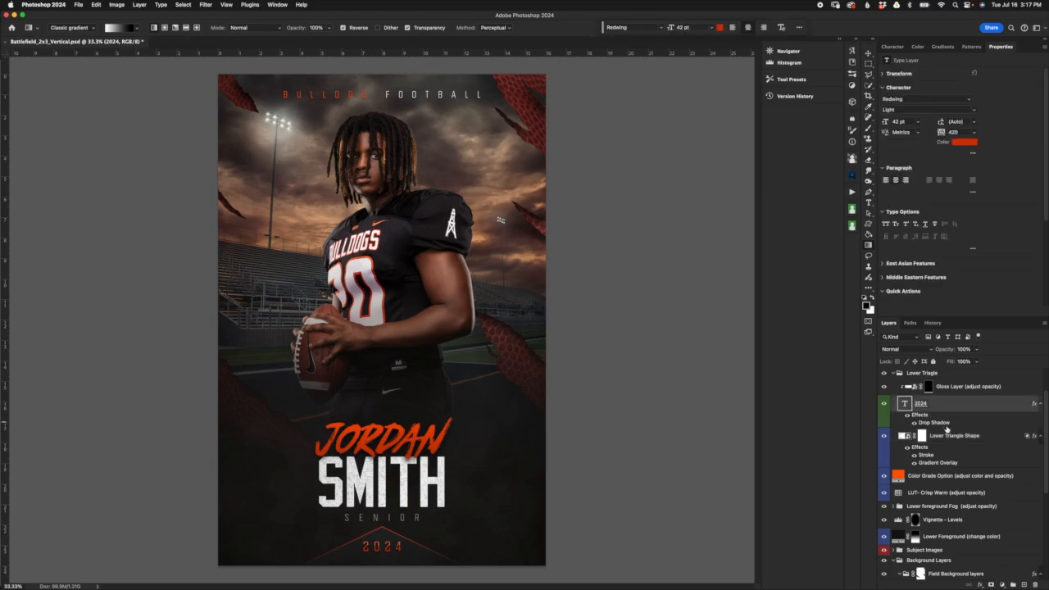
pyautogui.scroll(5, 405, 543)
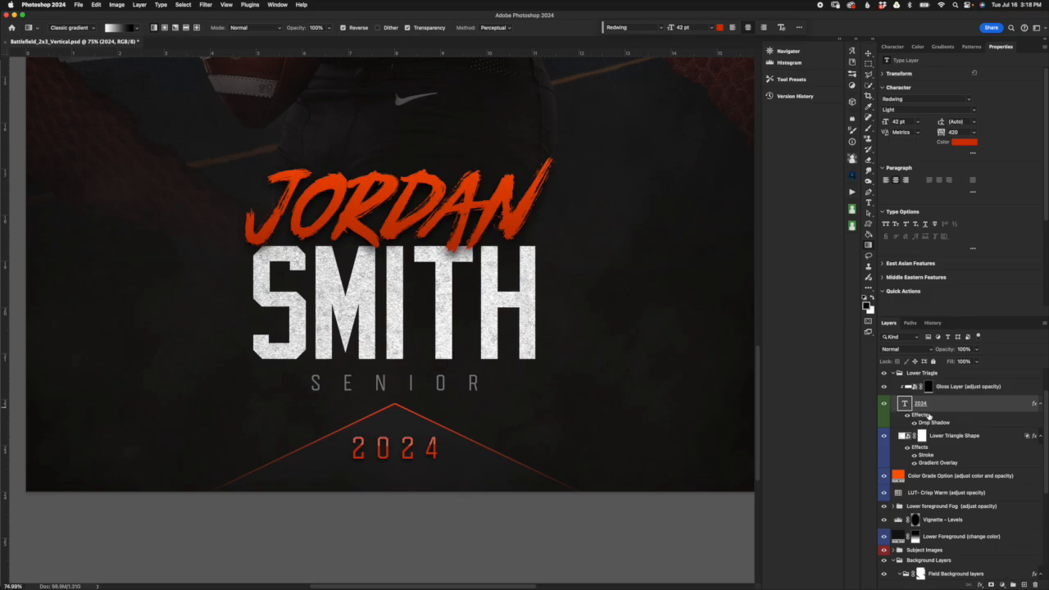
pyautogui.click(963, 144)
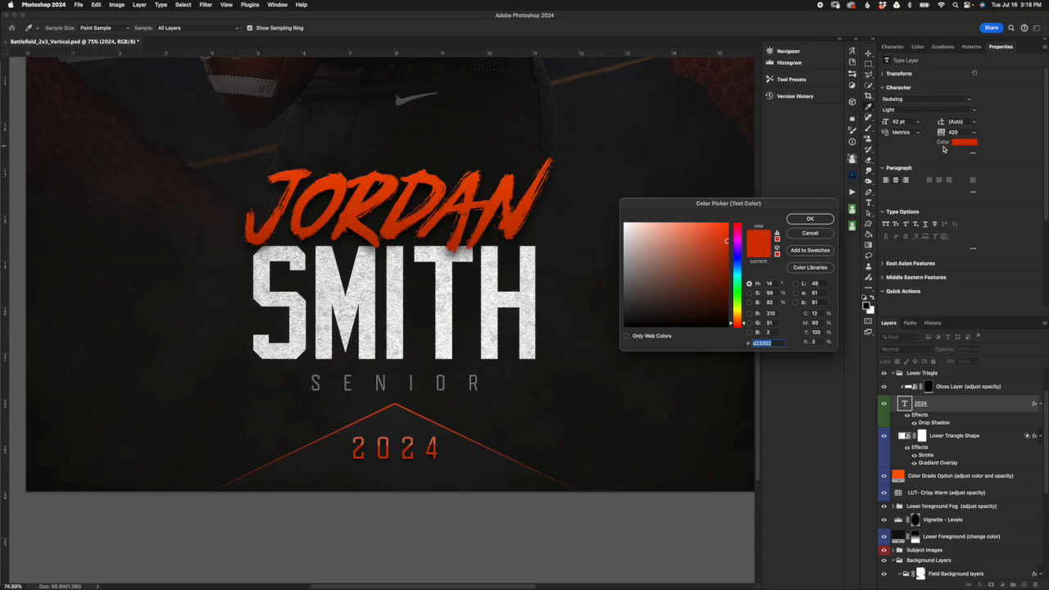
pyautogui.click(816, 233)
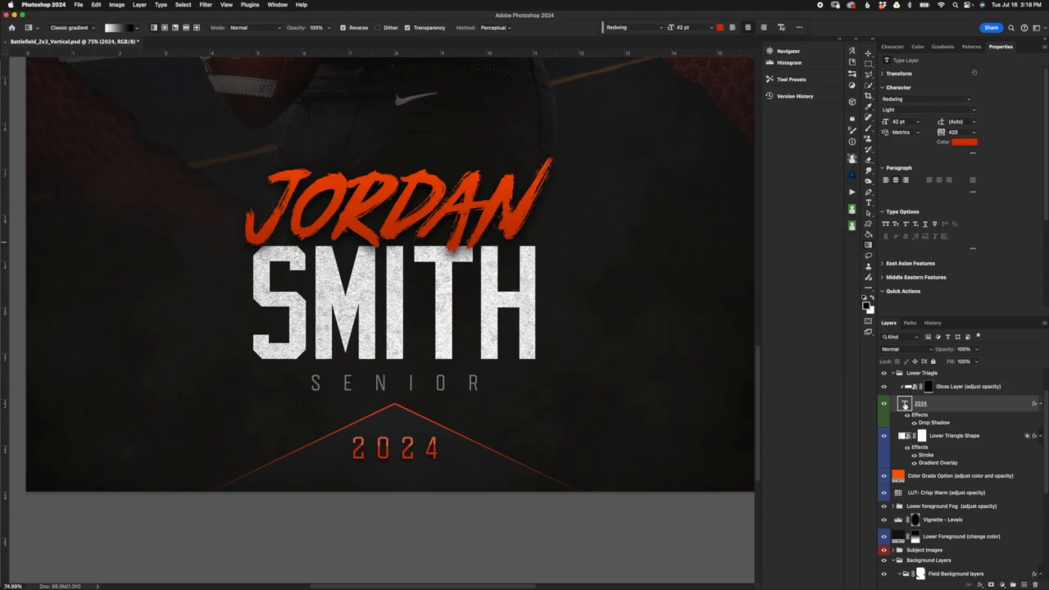
pyautogui.doubleClick(904, 405)
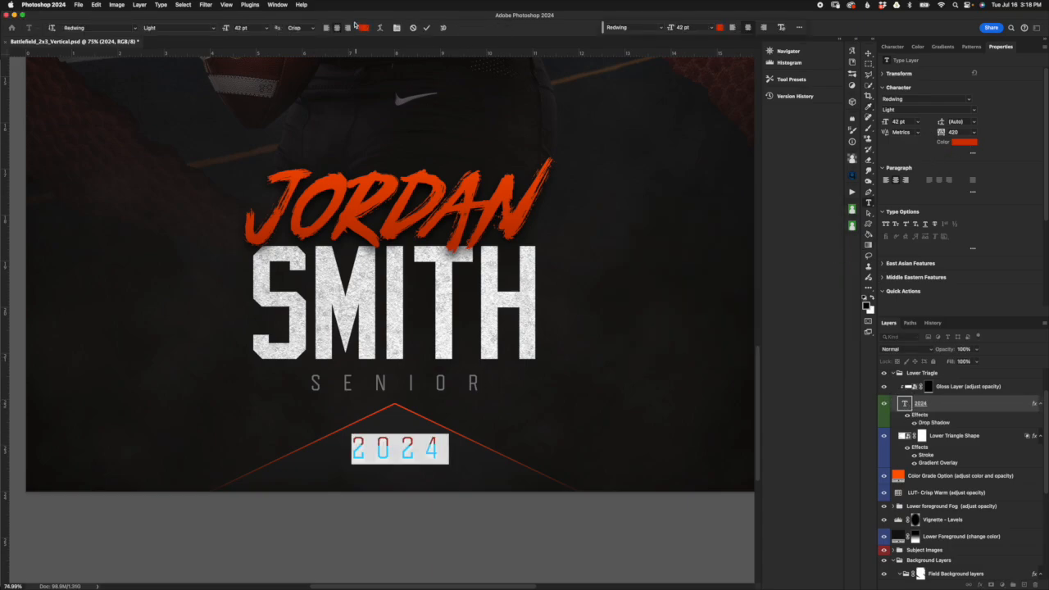
pyautogui.click(362, 28)
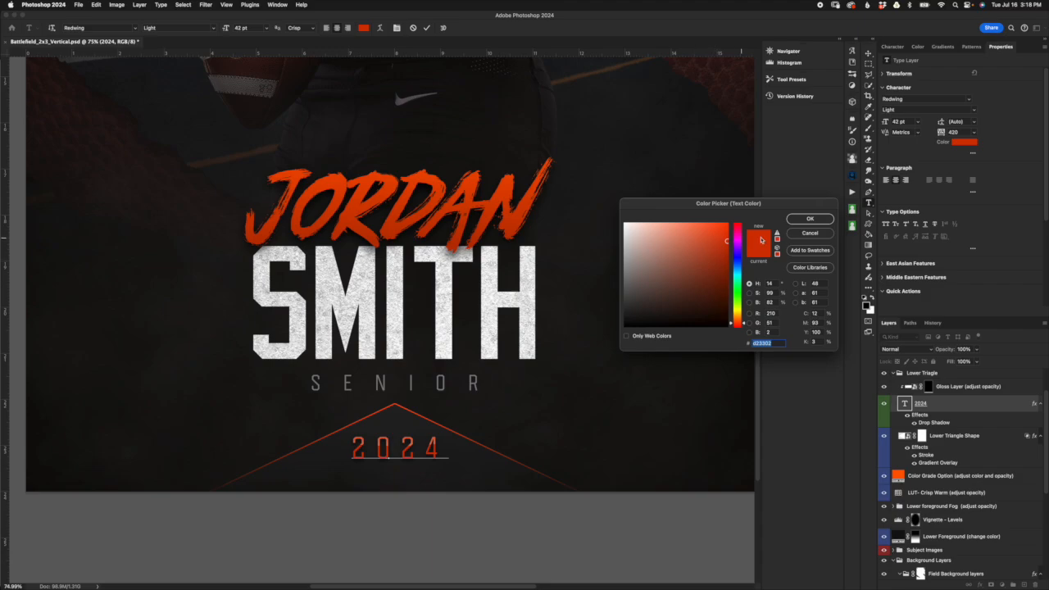
pyautogui.click(817, 236)
pyautogui.click(956, 415)
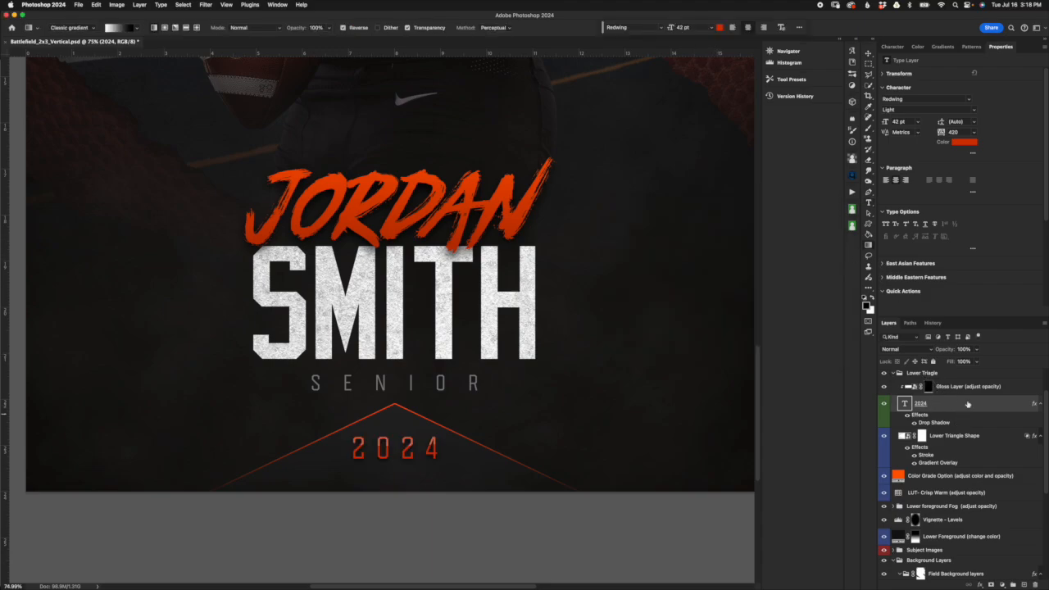
# Set the opacity of the Gloss Layer above the 2024 text to 50%
pyautogui.click(938, 393)
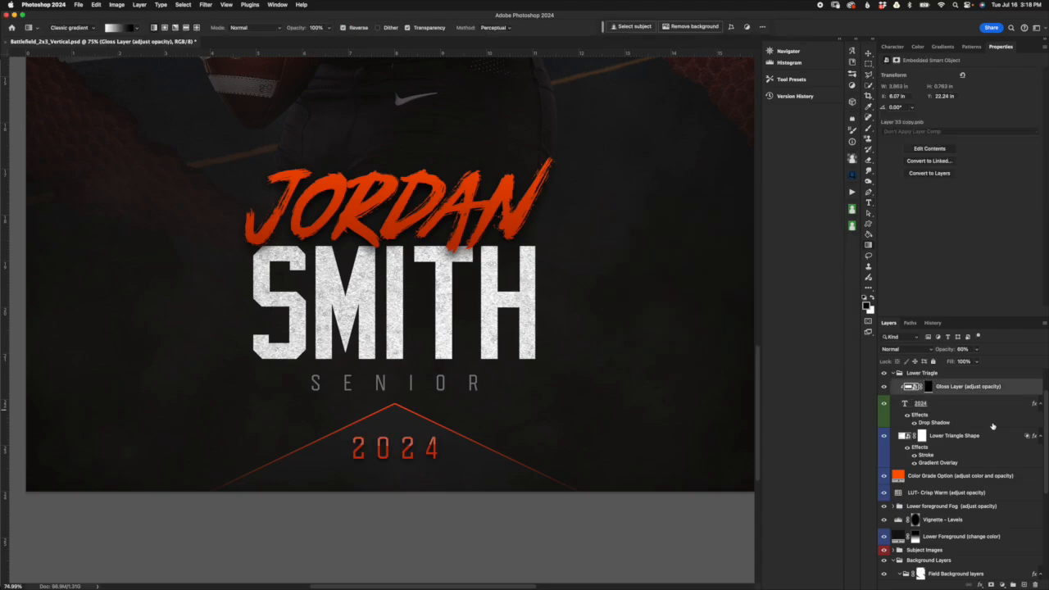
pyautogui.click(946, 404)
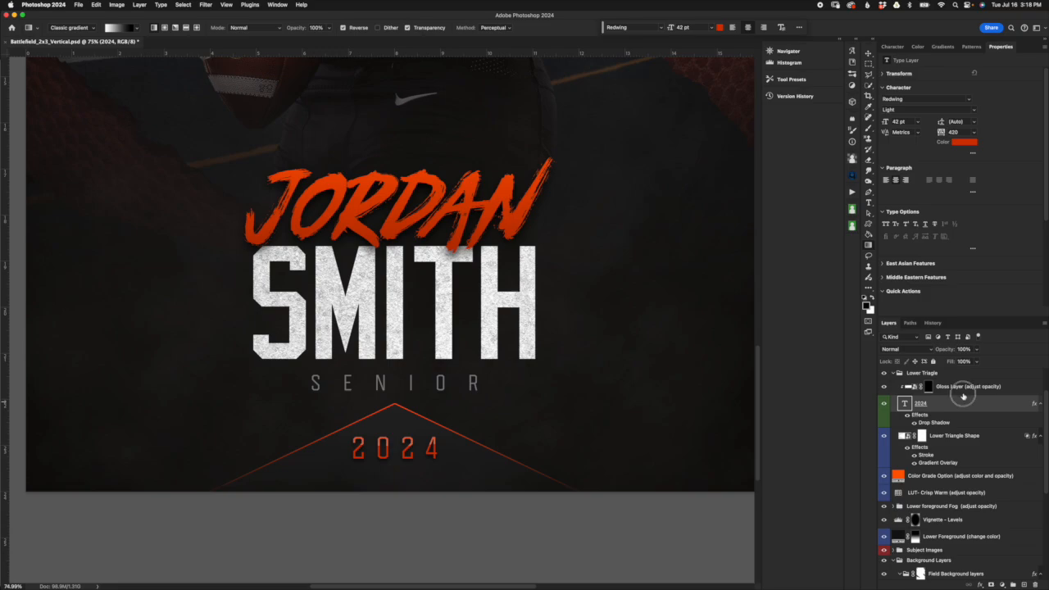
pyautogui.click(962, 390)
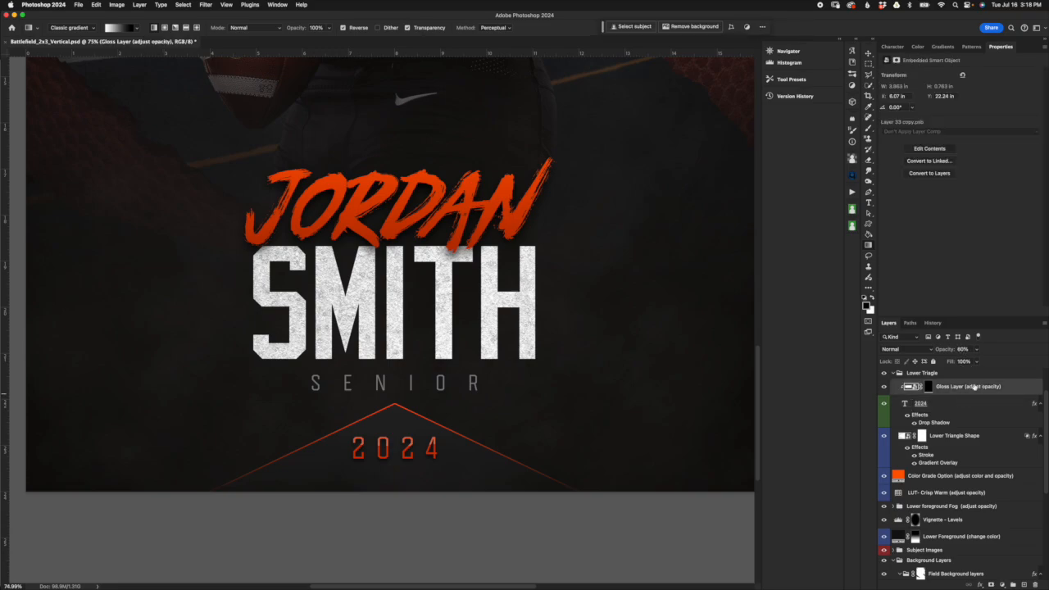
pyautogui.click(942, 350)
pyautogui.write('45')
pyautogui.press('Return')
pyautogui.click(948, 350)
pyautogui.write('50')
# Compare the 2024 text with the Gloss Layer hidden and shown
pyautogui.click(929, 387)
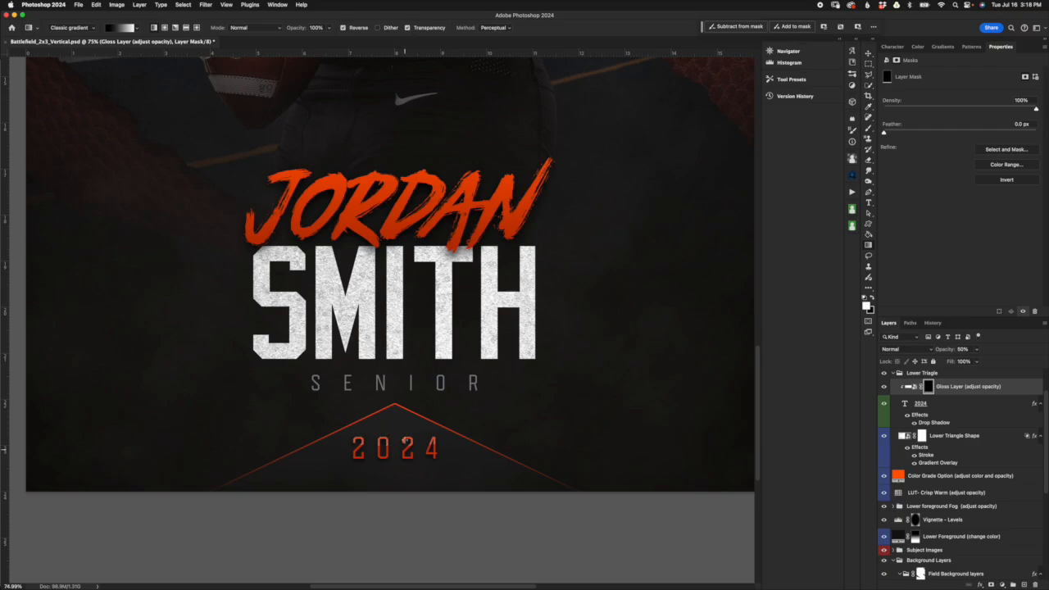
pyautogui.click(884, 387)
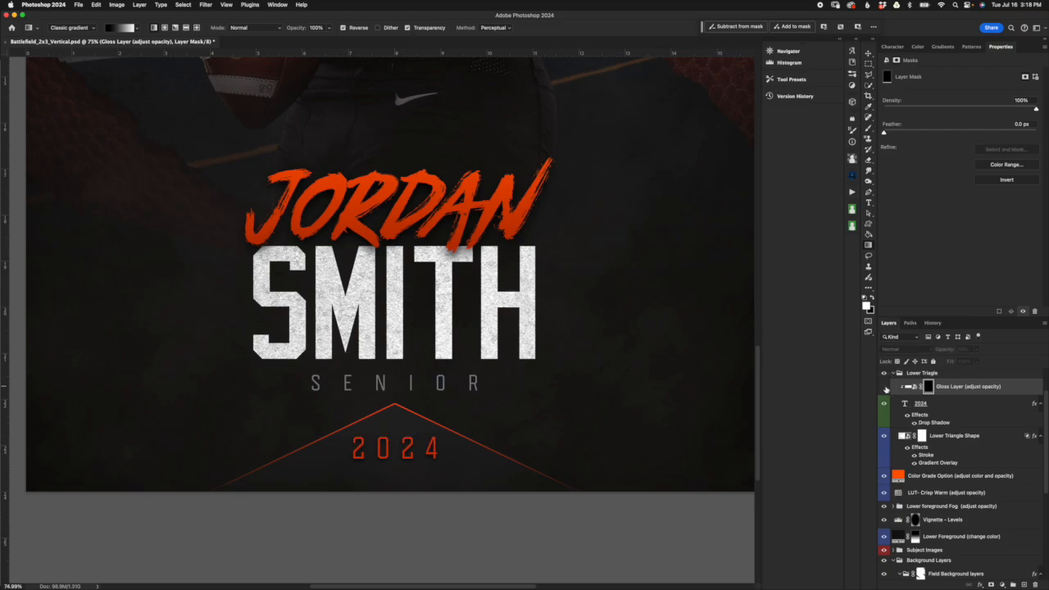
pyautogui.click(884, 387)
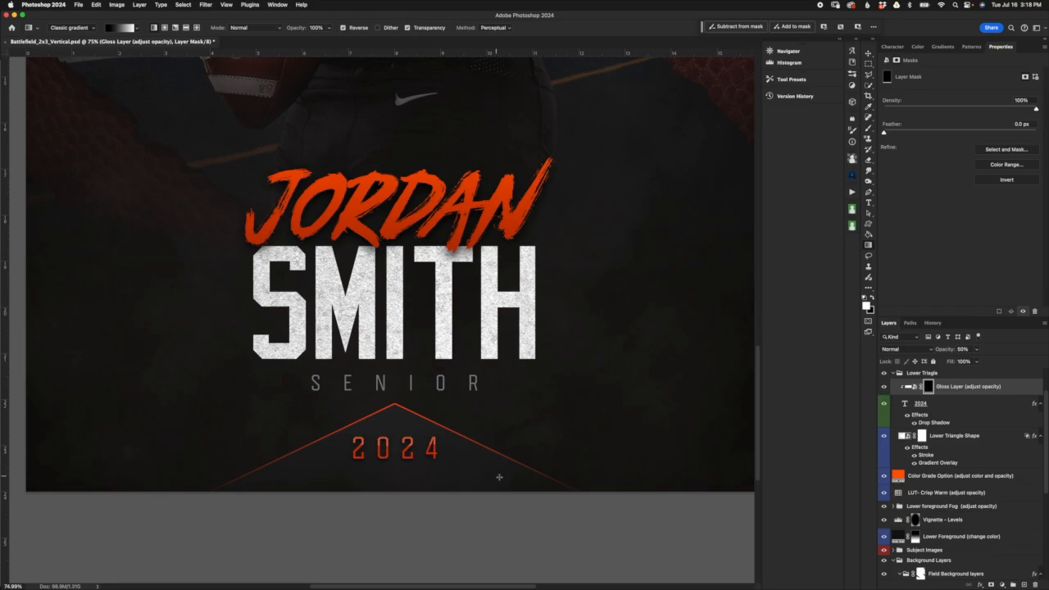
# Collapse the Lower Triagle group and expand the Lower Text Layers group
pyautogui.click(967, 404)
pyautogui.click(959, 374)
pyautogui.click(893, 373)
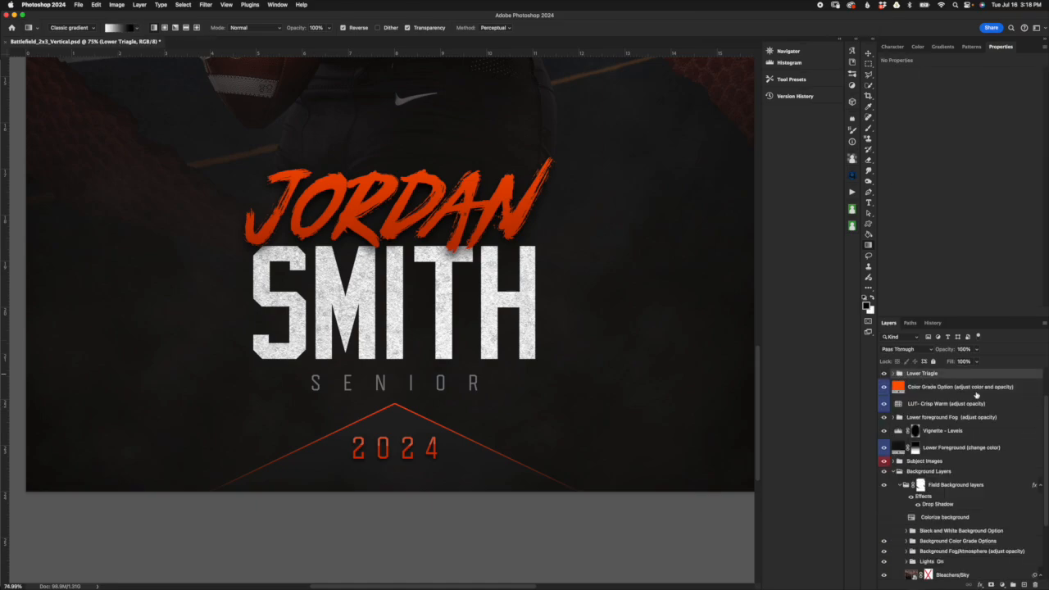
pyautogui.scroll(2, 990, 404)
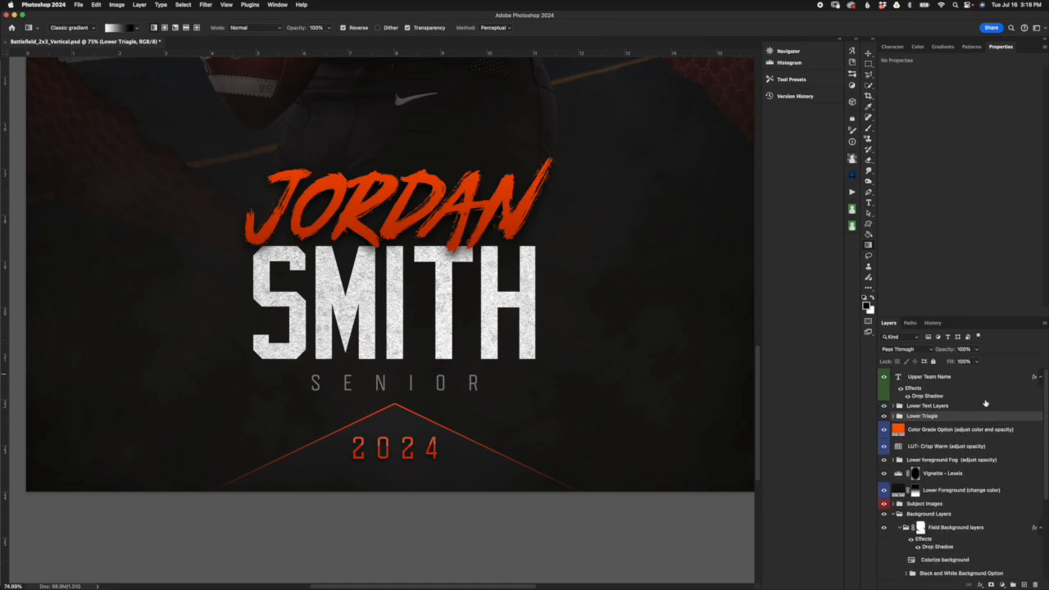
pyautogui.click(986, 406)
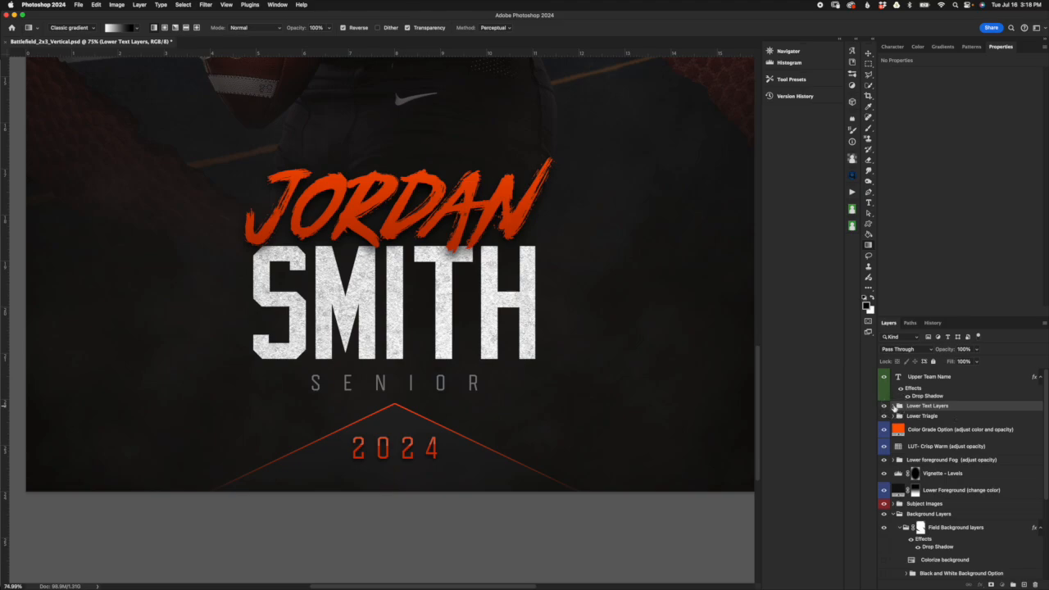
pyautogui.click(894, 405)
# Select the First Name (Paid Font Option) layer and examine its character settings and its lettering on the poster
pyautogui.click(1020, 420)
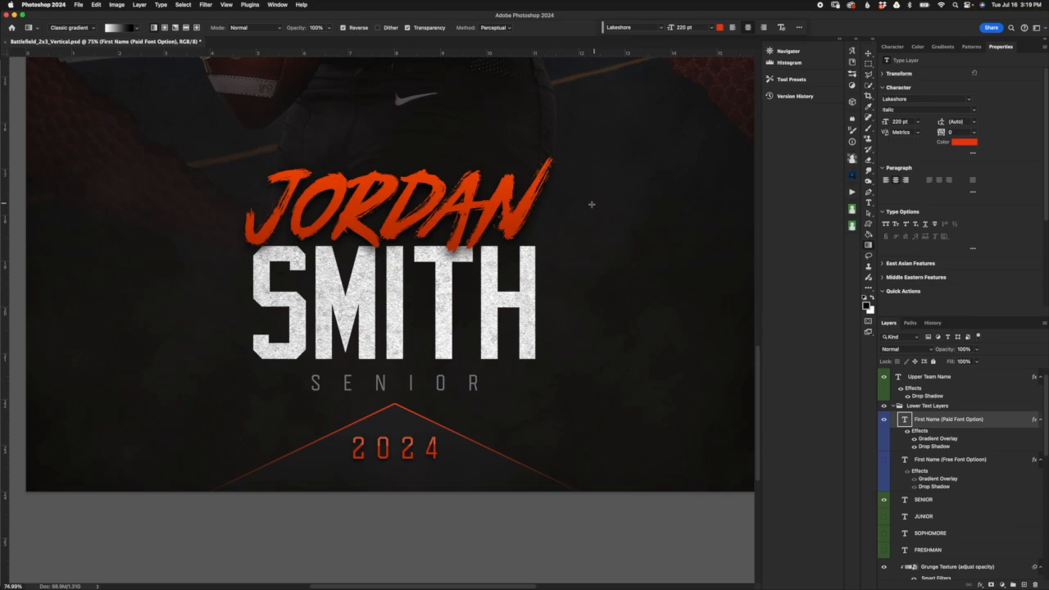
pyautogui.click(893, 48)
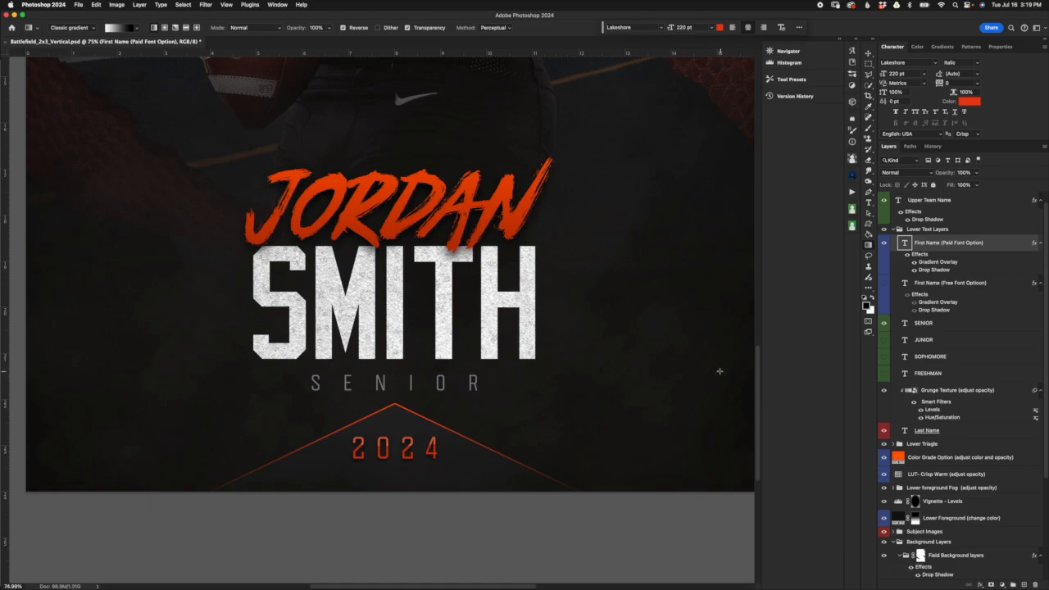
pyautogui.press('super+minus')
pyautogui.press('super+minus')
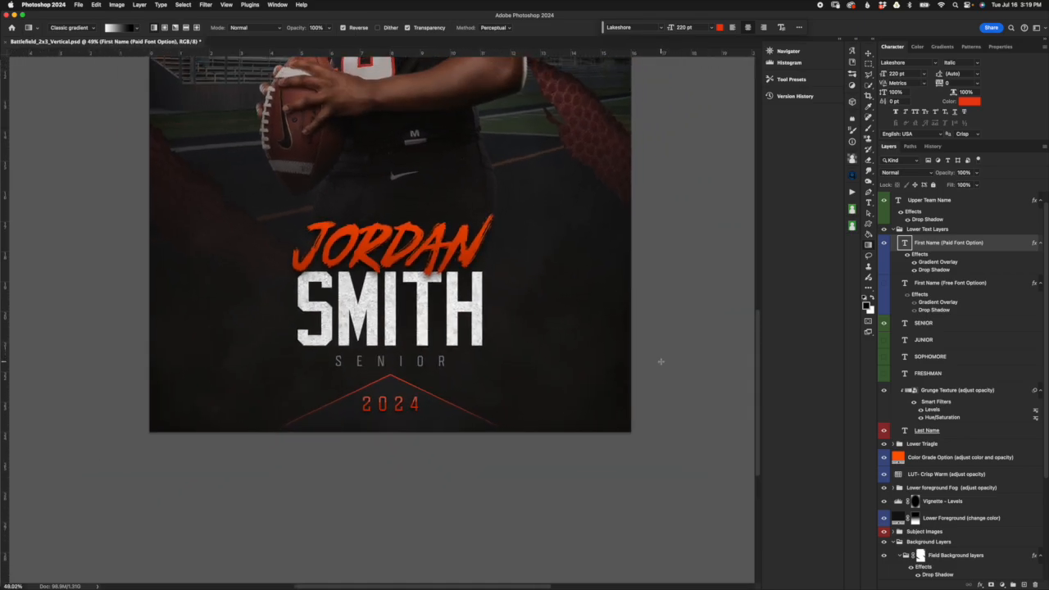
pyautogui.scroll(5, 660, 361)
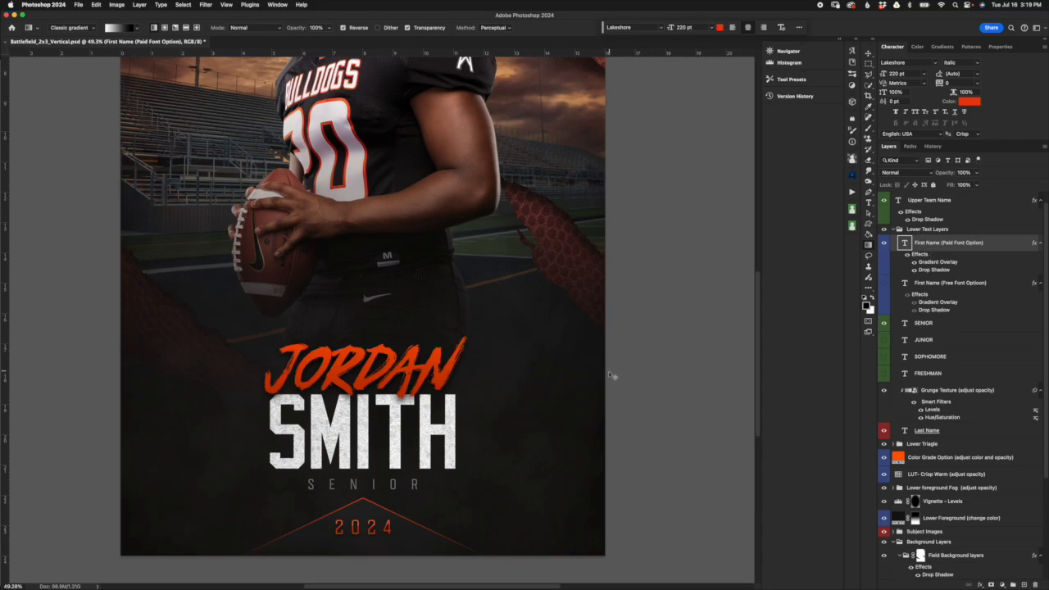
# Switch to Chrome and review the section on the two brush font options on the Battlefield product page
pyautogui.press('super+Tab')
pyautogui.press('super+Tab')
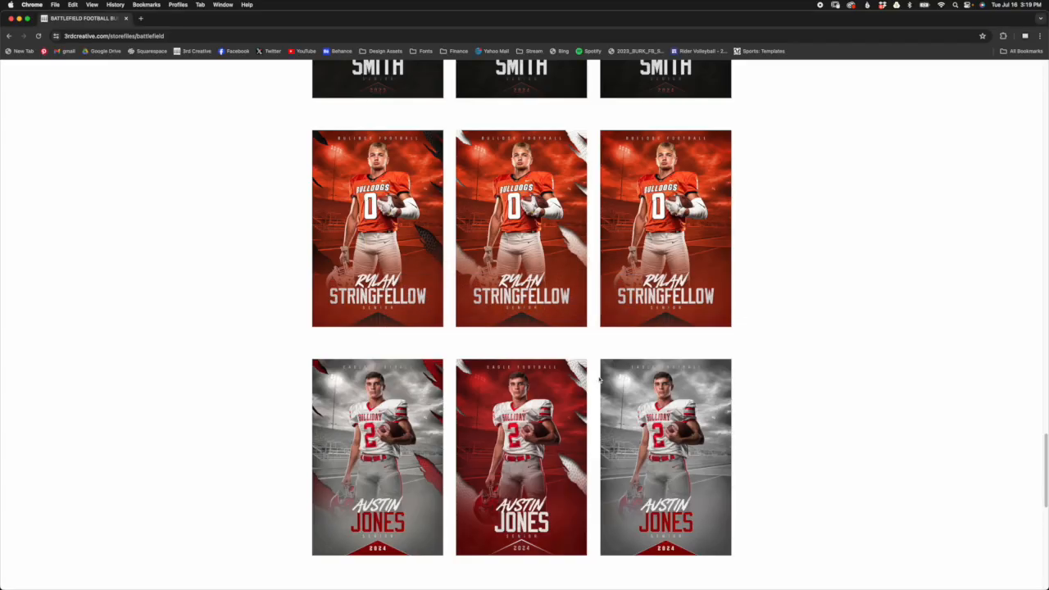
pyautogui.scroll(1, 636, 394)
pyautogui.scroll(-20, 635, 394)
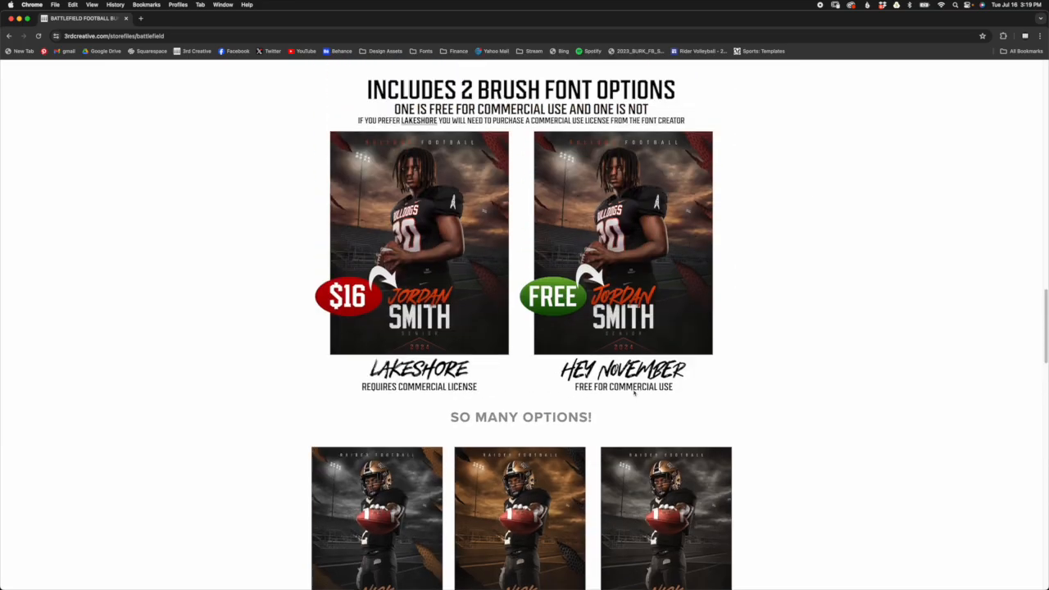
pyautogui.scroll(-4, 633, 394)
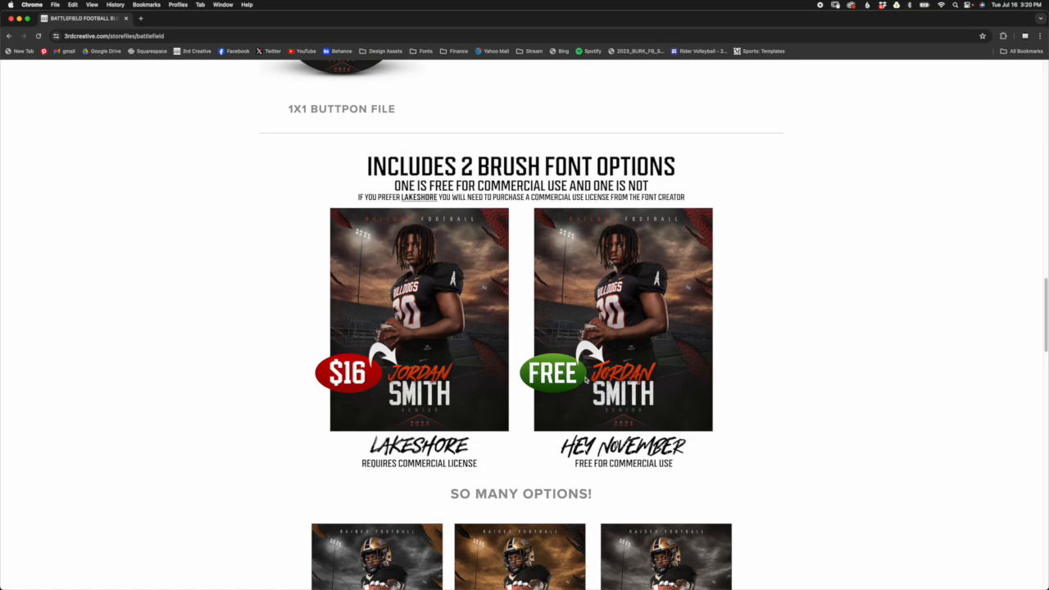
# Switch back to Photoshop and preview the first name in the free font, then restore the paid font layer
pyautogui.press('super+Tab')
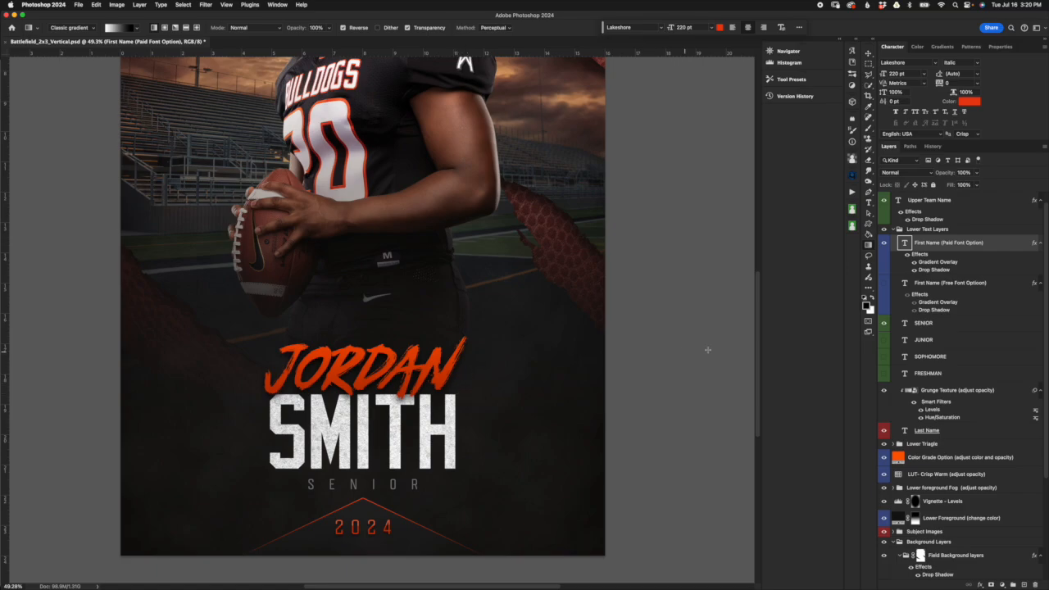
pyautogui.click(884, 243)
pyautogui.click(885, 284)
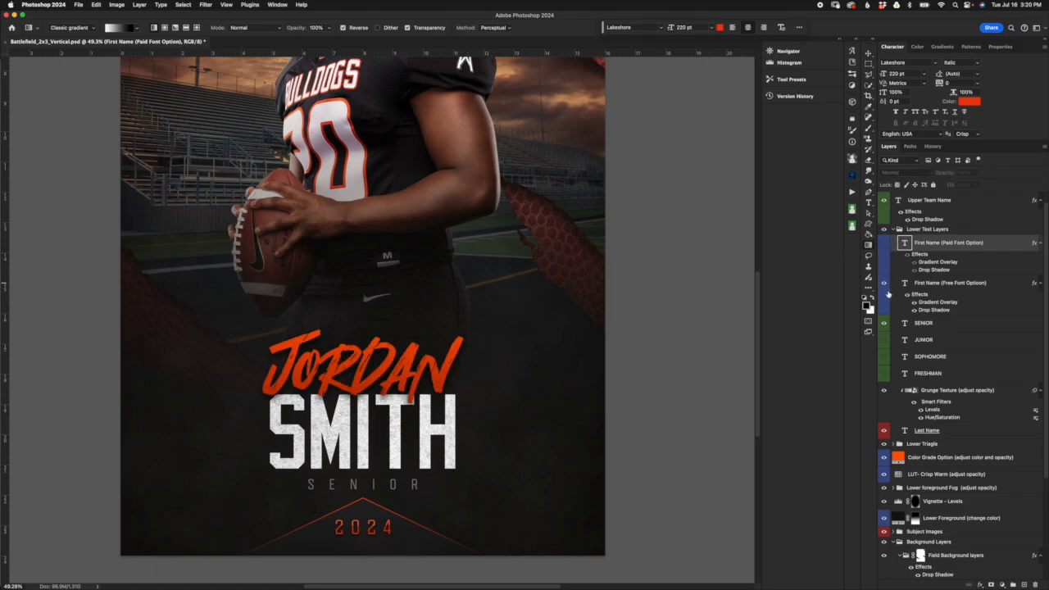
pyautogui.click(936, 286)
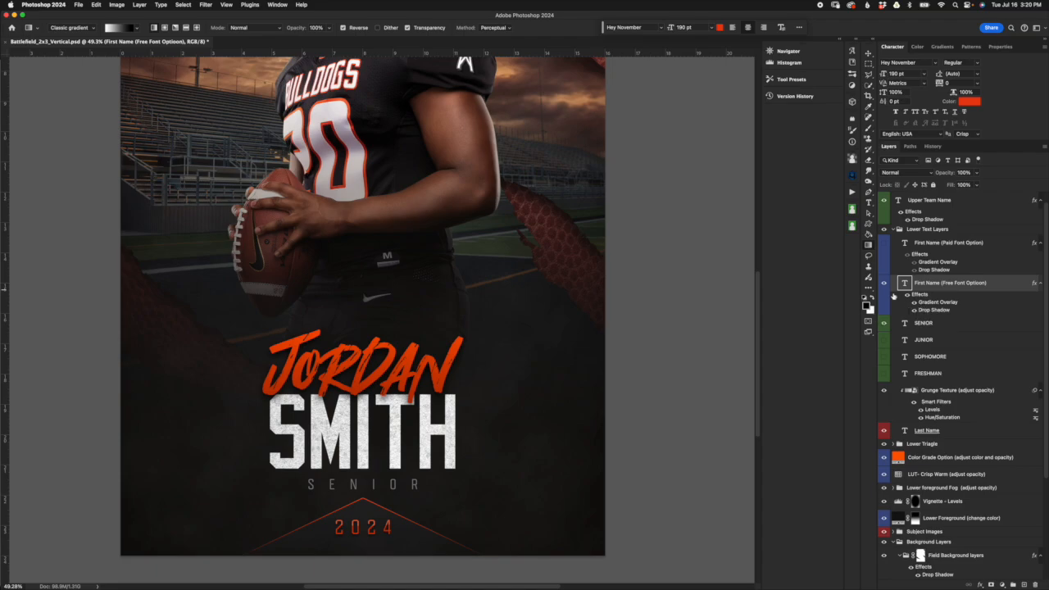
pyautogui.click(885, 282)
pyautogui.click(883, 243)
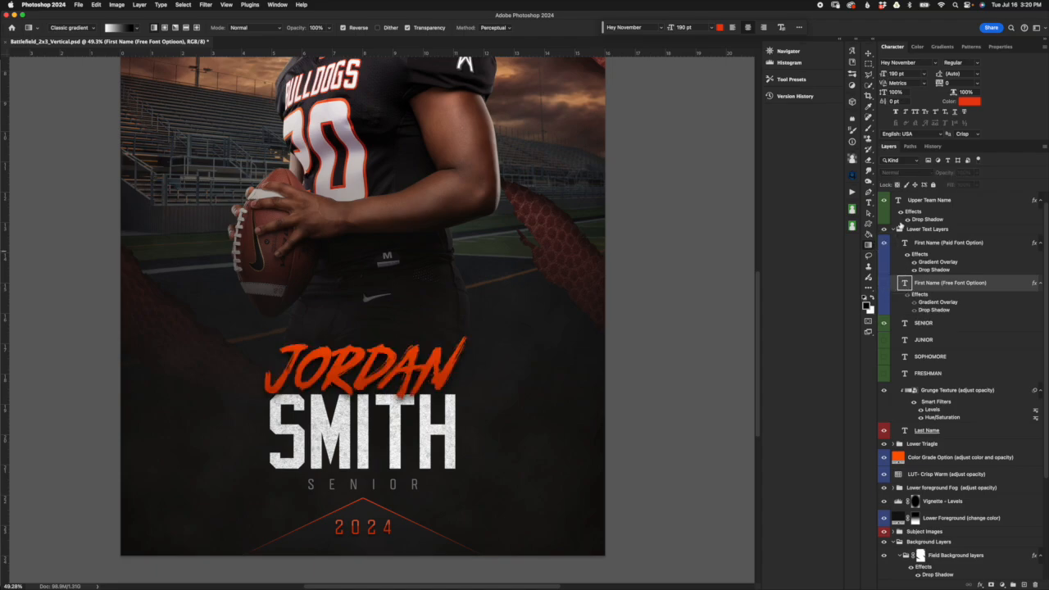
pyautogui.click(942, 243)
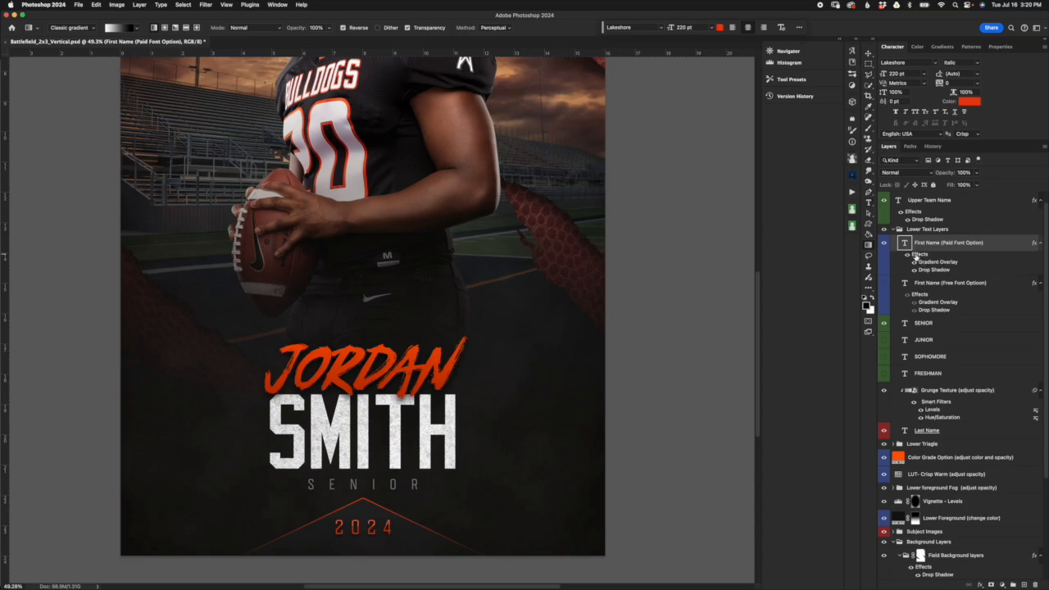
# Compare the free Hey November first name with the paid Lakeshore version once more, leaving the paid layer visible and selected
pyautogui.click(883, 243)
pyautogui.click(883, 283)
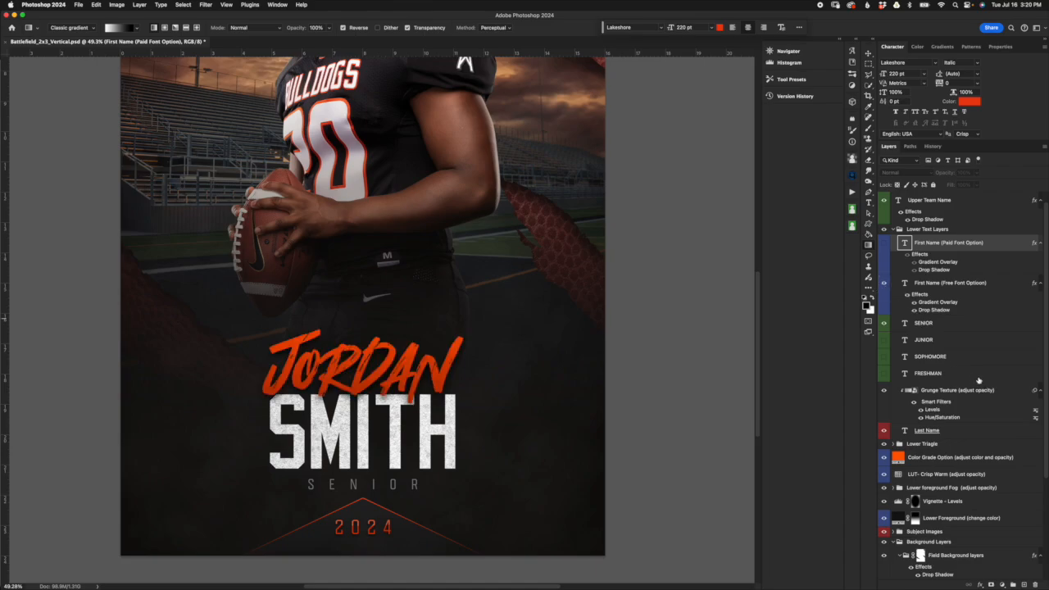
pyautogui.click(988, 293)
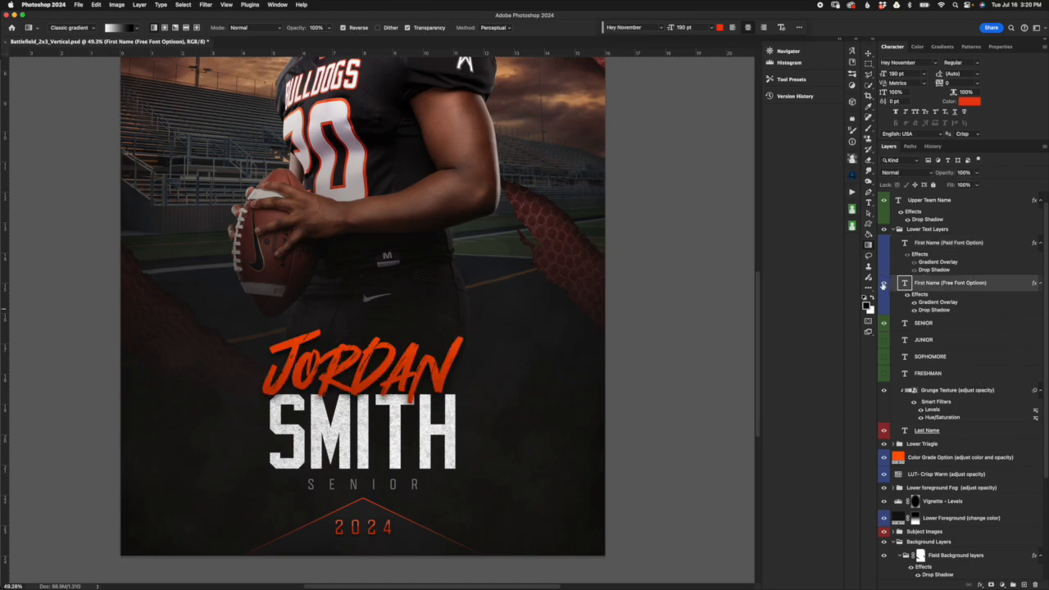
pyautogui.click(884, 283)
pyautogui.click(883, 243)
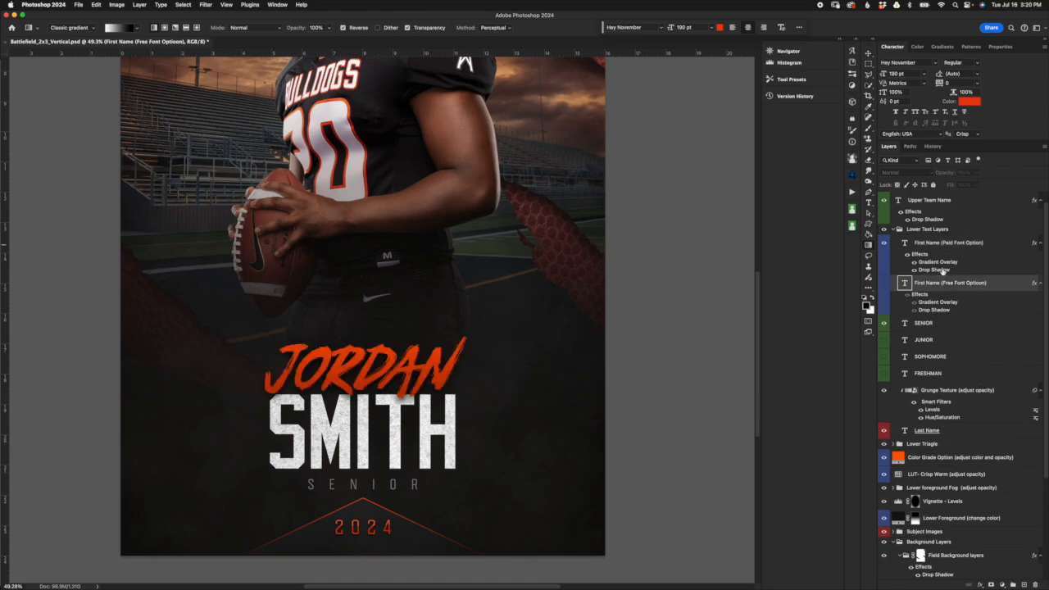
pyautogui.click(961, 246)
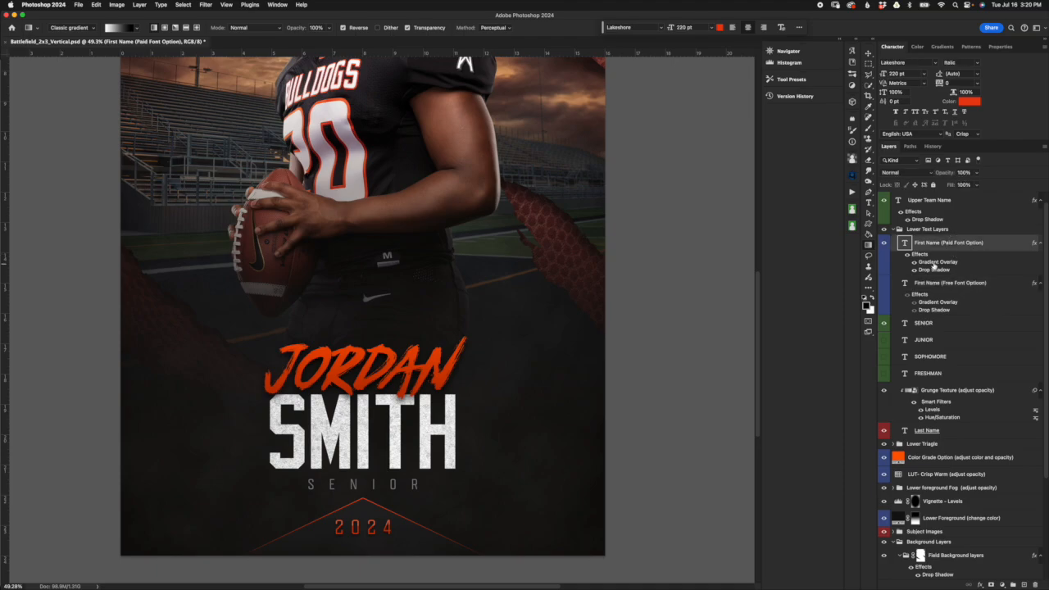
# Inspect the gradient overlay colours and the base text colour of the First Name (Paid Font Option) layer
pyautogui.doubleClick(938, 262)
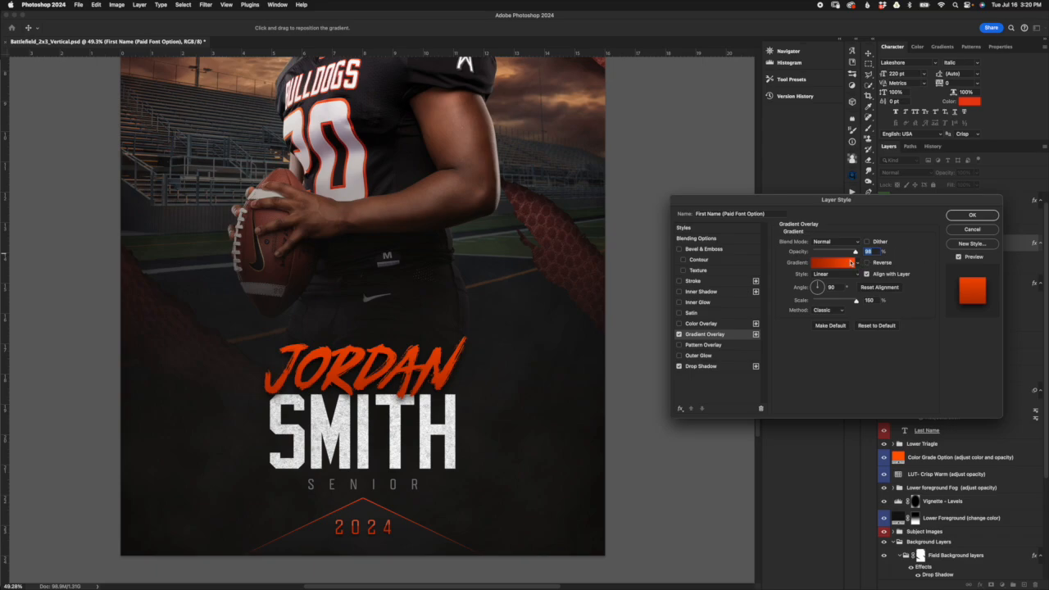
pyautogui.click(844, 263)
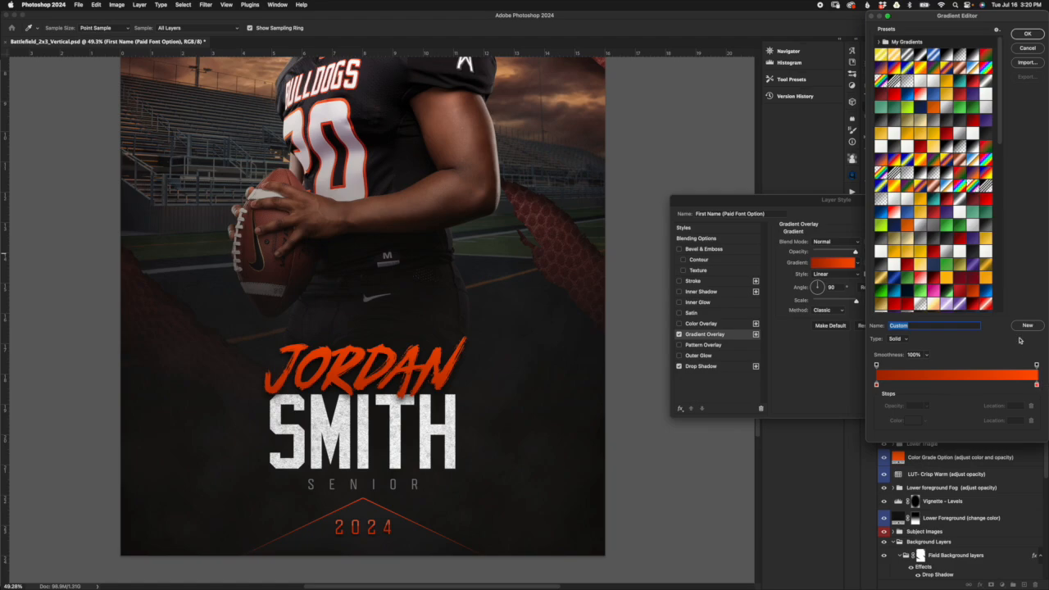
pyautogui.click(1031, 36)
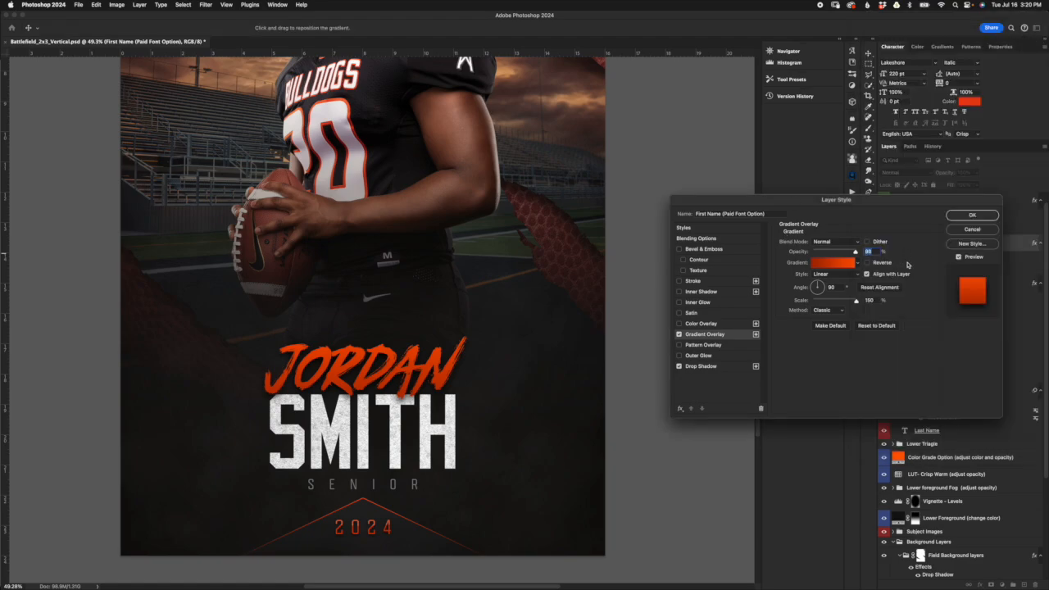
pyautogui.click(972, 215)
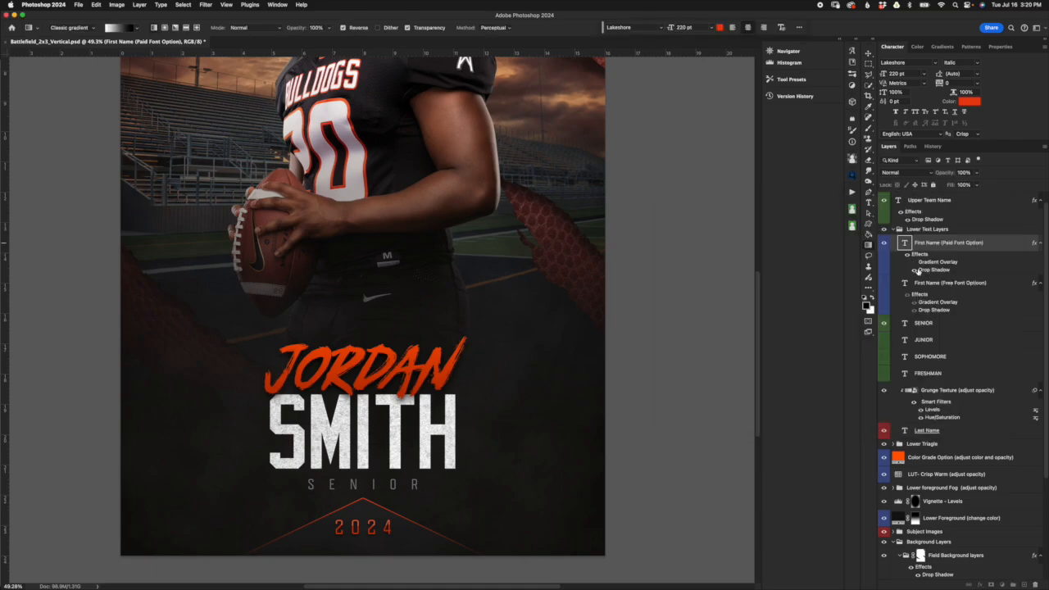
pyautogui.click(969, 101)
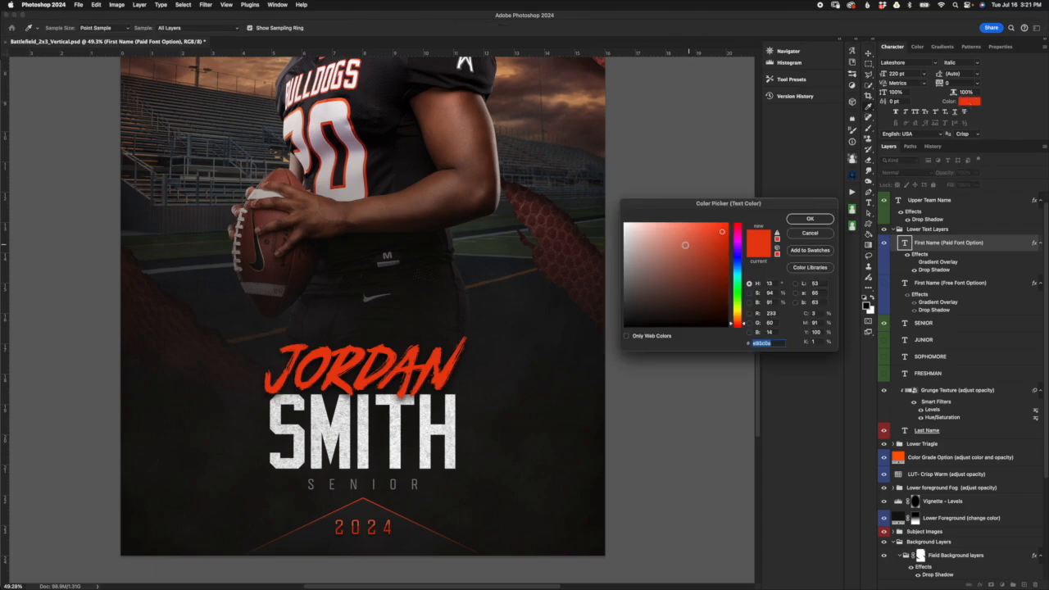
pyautogui.click(811, 232)
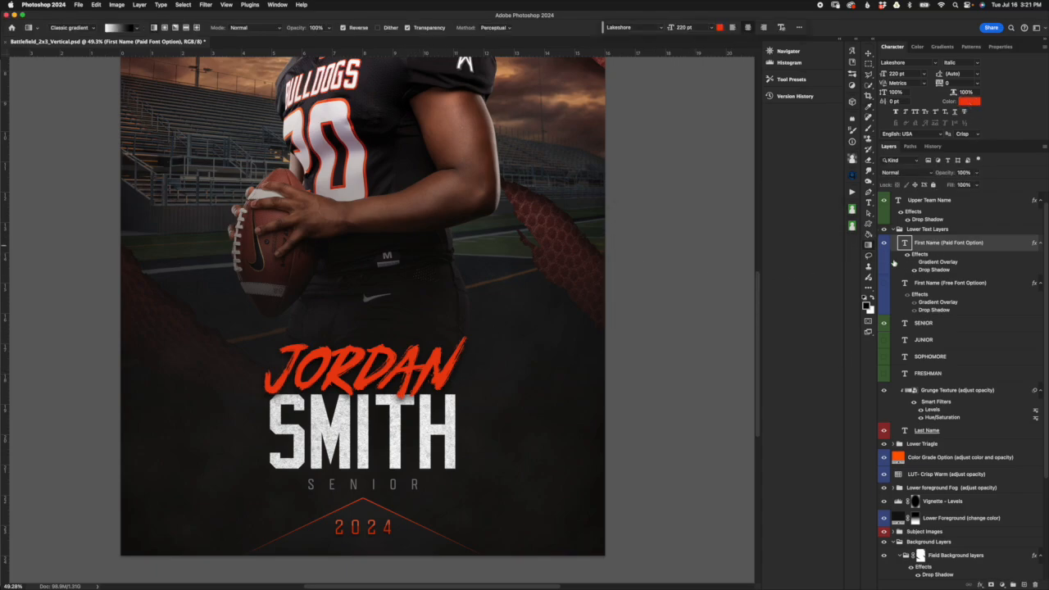
# Review the drop shadow settings of the paid-font first name without keeping any change
pyautogui.doubleClick(935, 271)
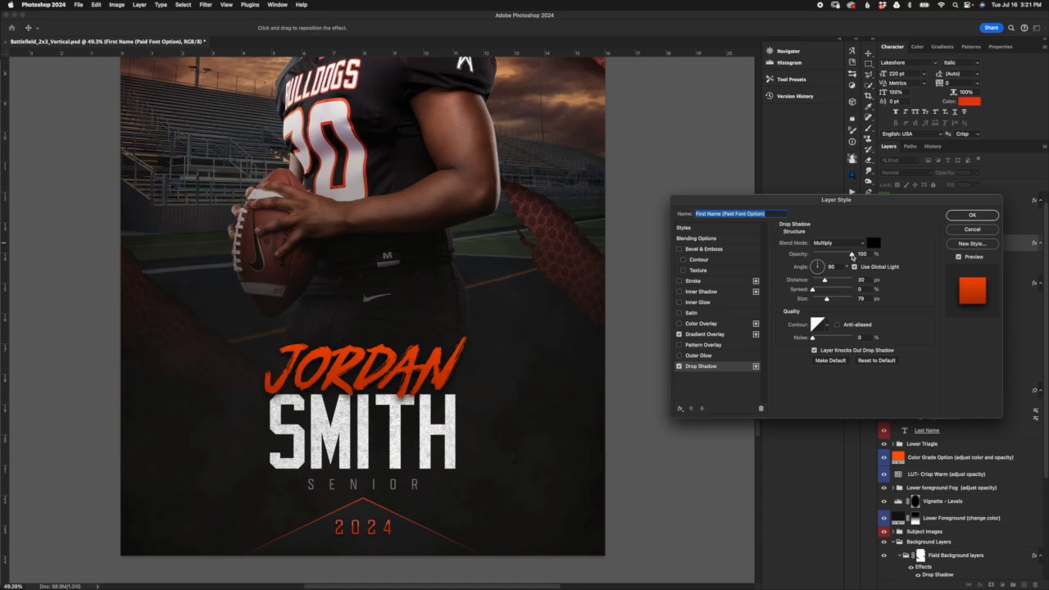
pyautogui.moveTo(851, 255)
pyautogui.mouseDown()
pyautogui.moveTo(830, 255)
pyautogui.moveTo(866, 253)
pyautogui.mouseUp()
pyautogui.click(976, 234)
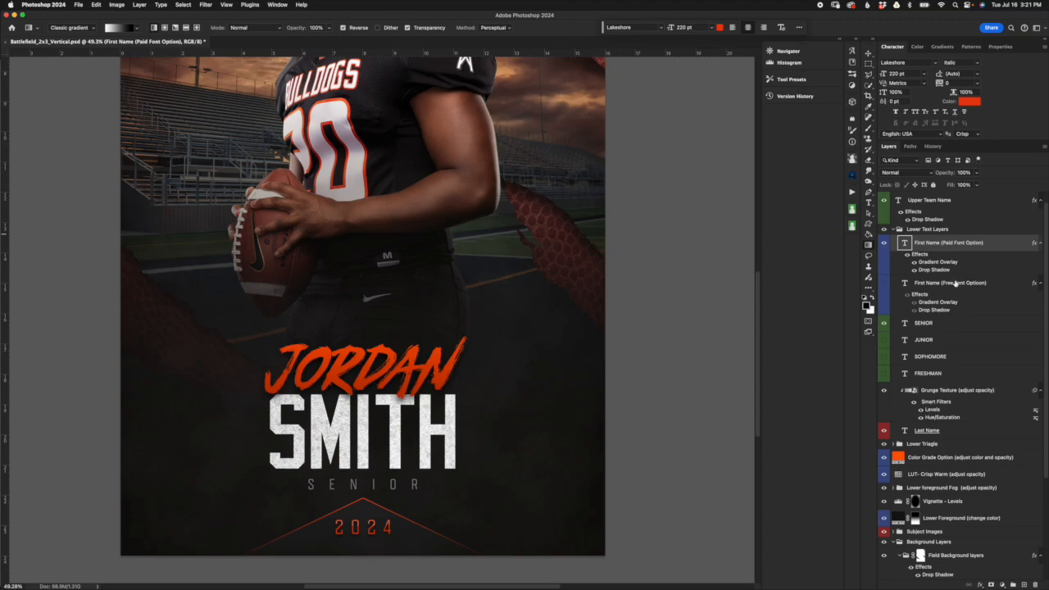
# Compare the paid and free first-name layers, and examine the character settings of the SENIOR and JUNIOR text layers
pyautogui.click(952, 284)
pyautogui.click(956, 234)
pyautogui.click(964, 289)
pyautogui.click(924, 250)
pyautogui.click(953, 288)
pyautogui.click(964, 332)
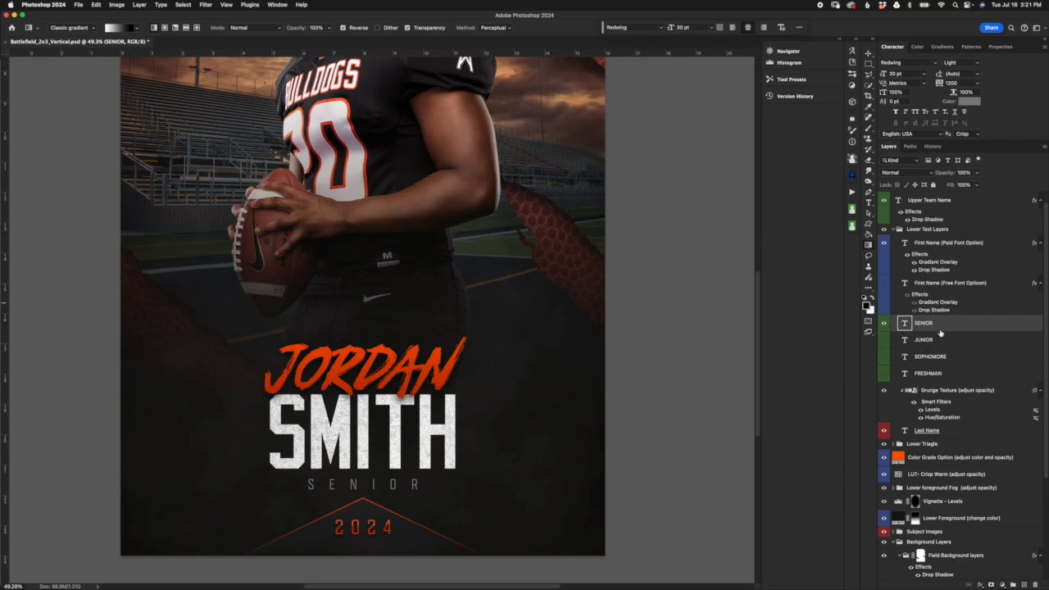
pyautogui.click(981, 343)
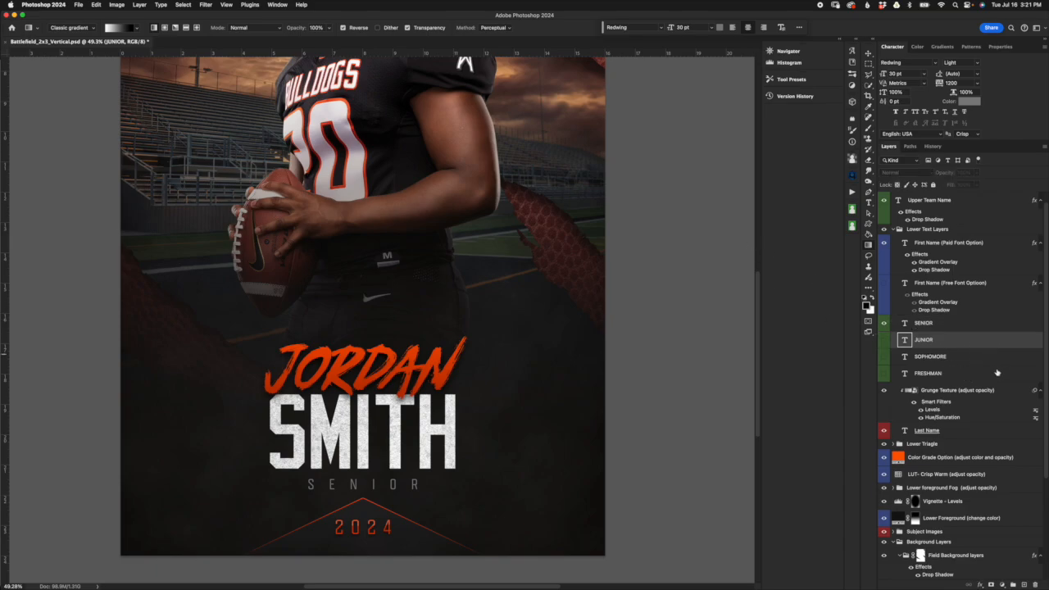
# Try red text colours on the SENIOR layer and discard the change
pyautogui.click(954, 326)
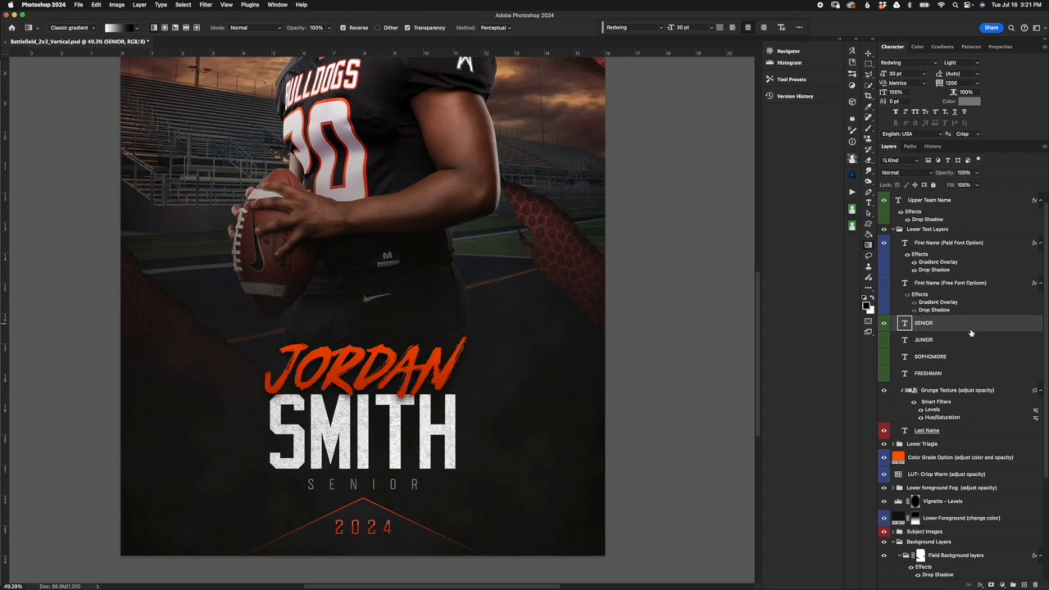
pyautogui.click(968, 101)
pyautogui.click(691, 259)
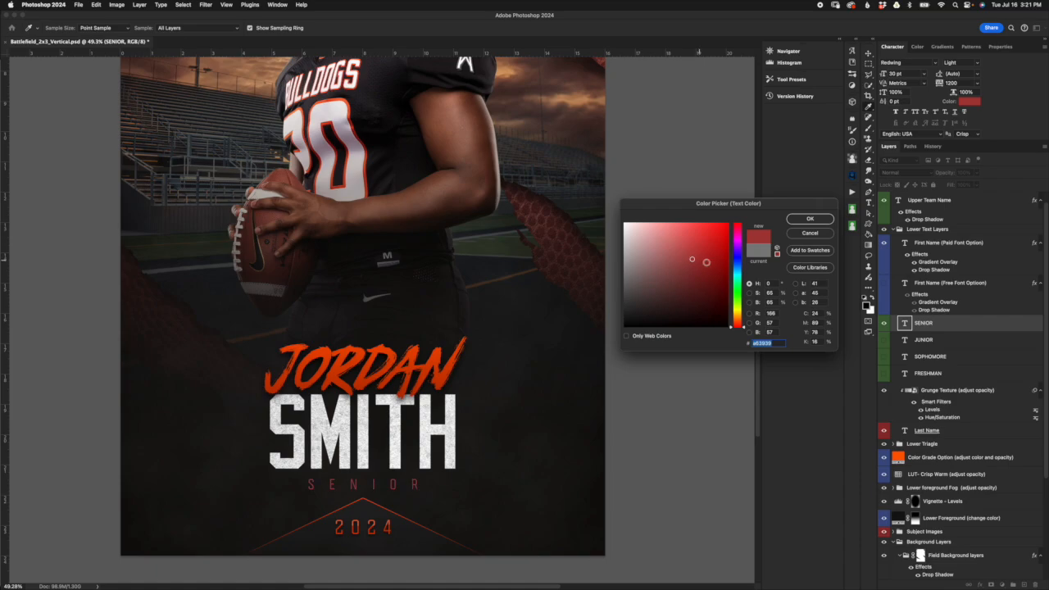
pyautogui.click(721, 242)
pyautogui.click(826, 236)
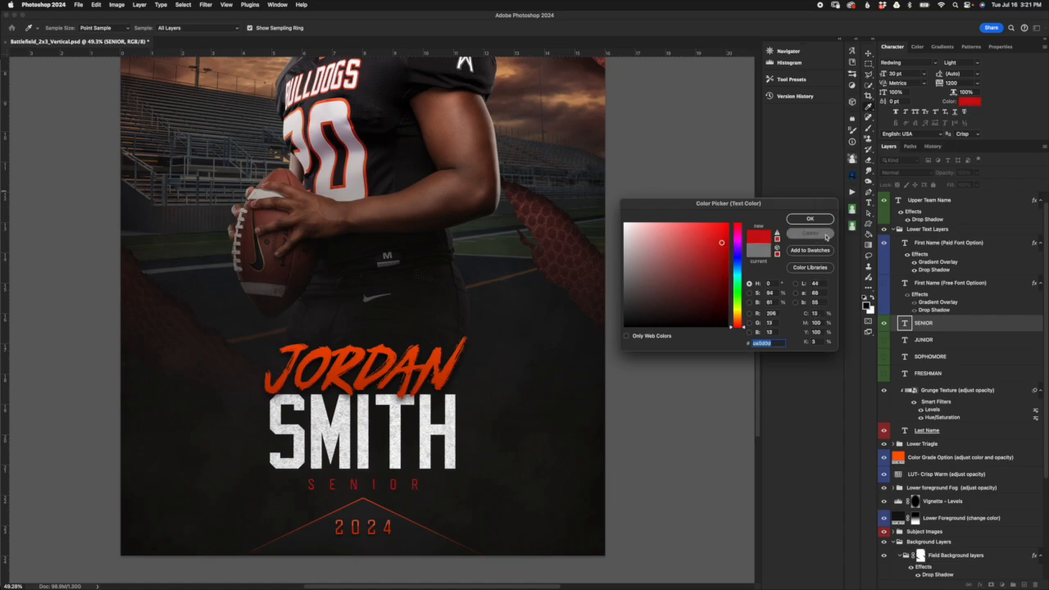
# Check the Last Name layer, and view the source image inside the Grunge Texture smart object before closing it
pyautogui.click(948, 391)
pyautogui.click(975, 430)
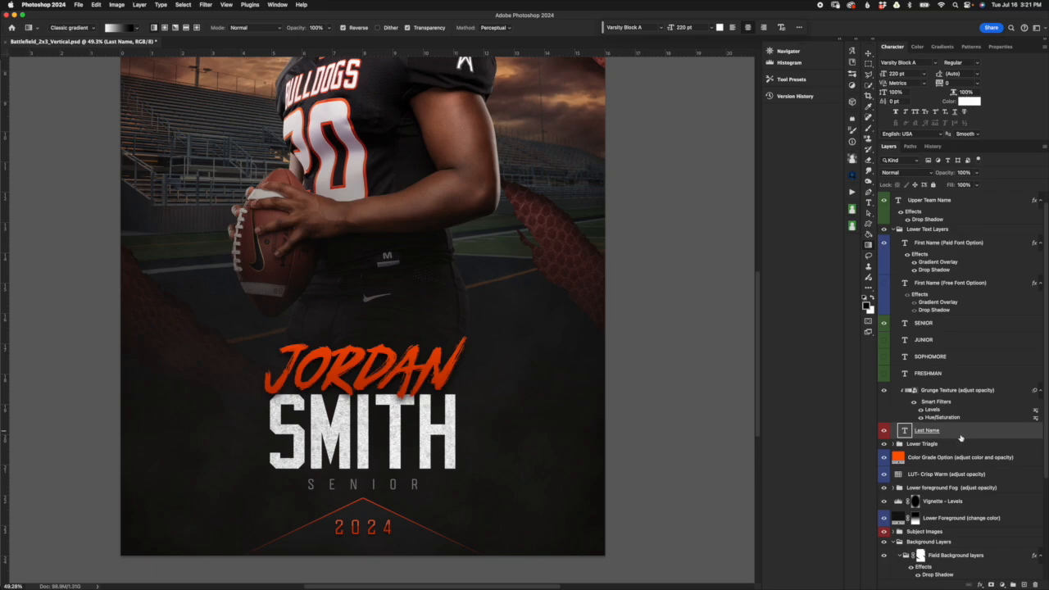
pyautogui.click(959, 396)
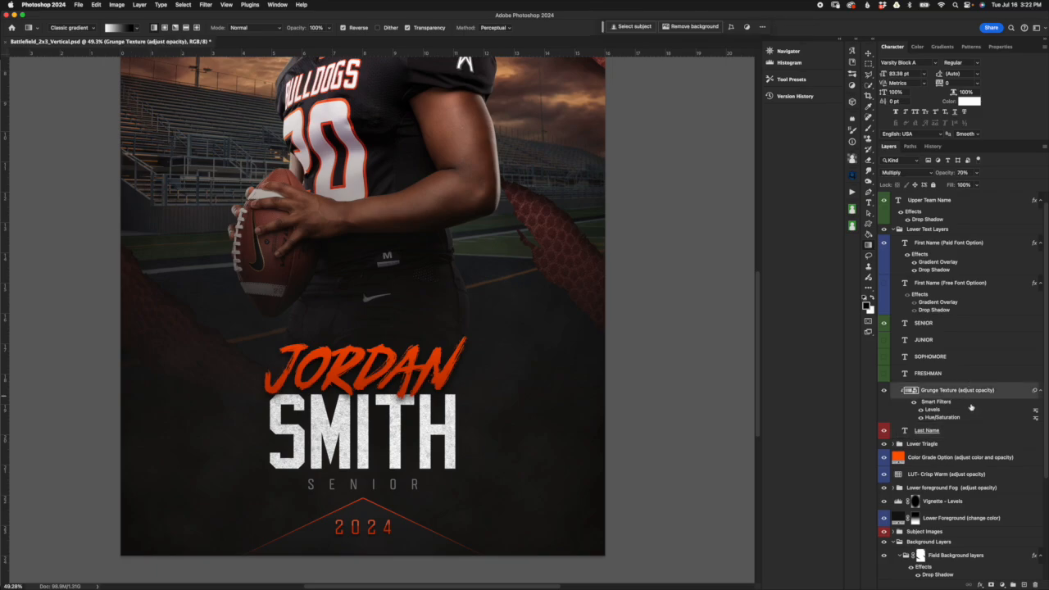
pyautogui.doubleClick(911, 391)
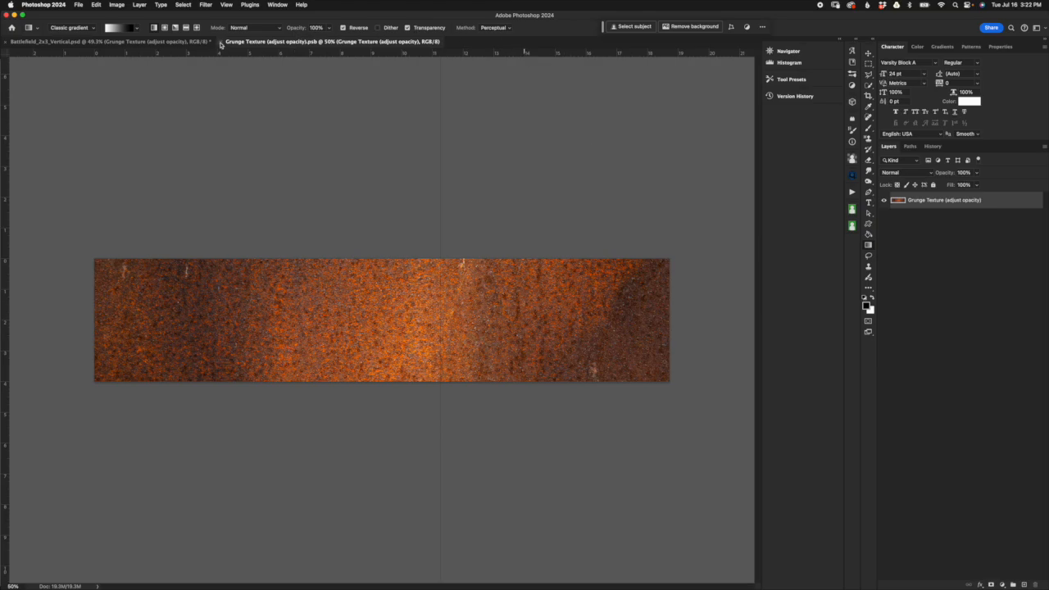
pyautogui.click(220, 41)
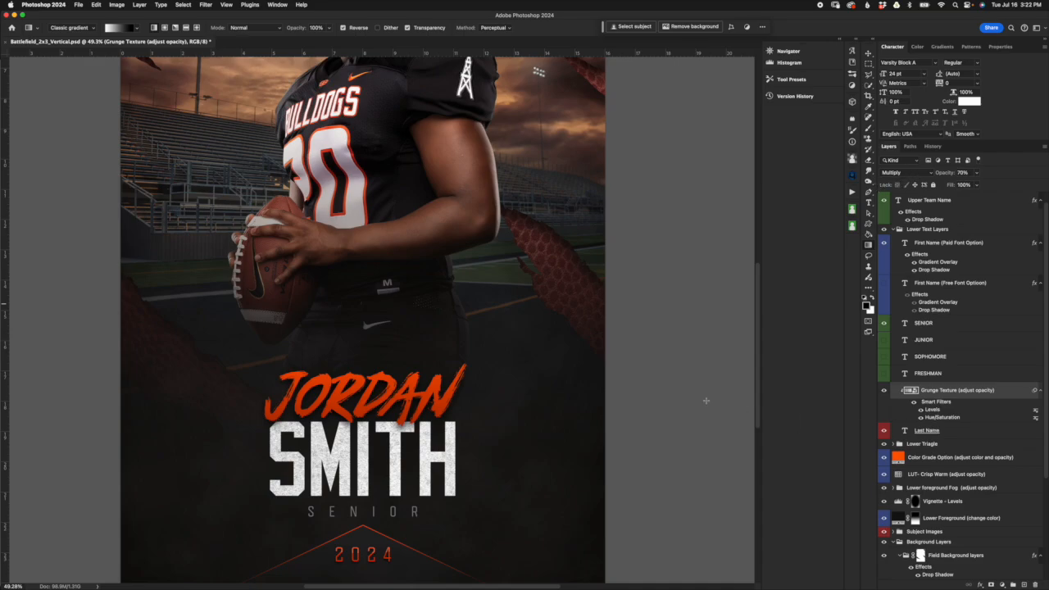
# Compare the last name up close with the Grunge Texture layer hidden and shown, leaving the texture visible
pyautogui.scroll(5, 406, 449)
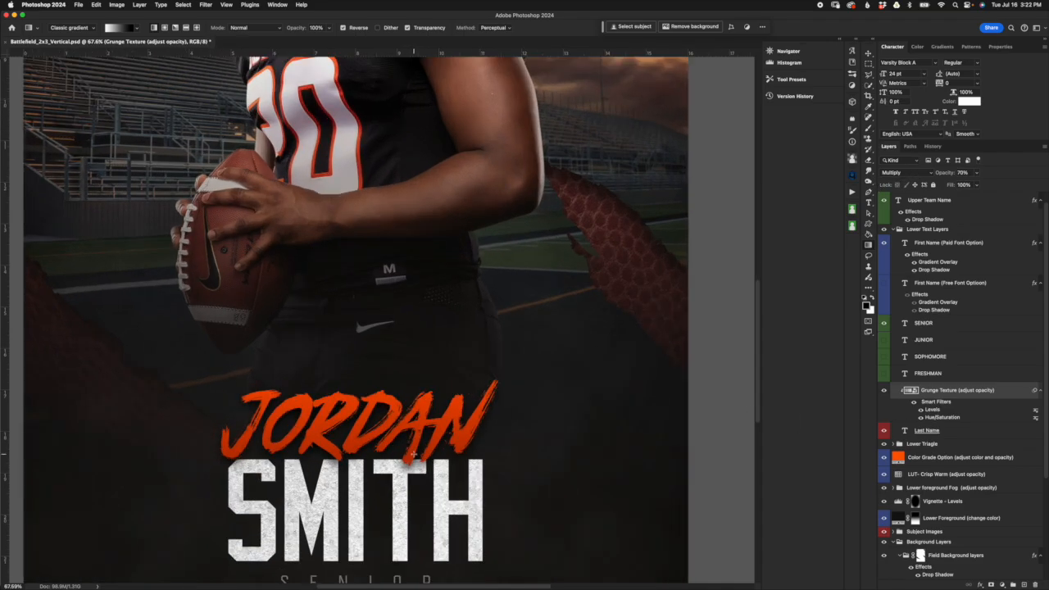
pyautogui.scroll(-6, 415, 453)
pyautogui.scroll(2, 304, 338)
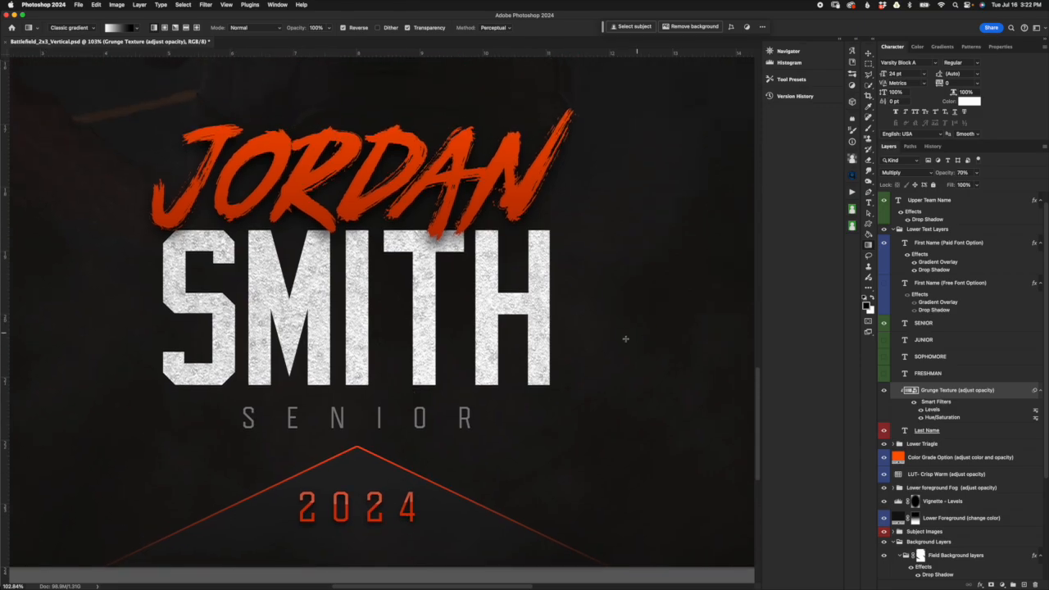
pyautogui.click(883, 391)
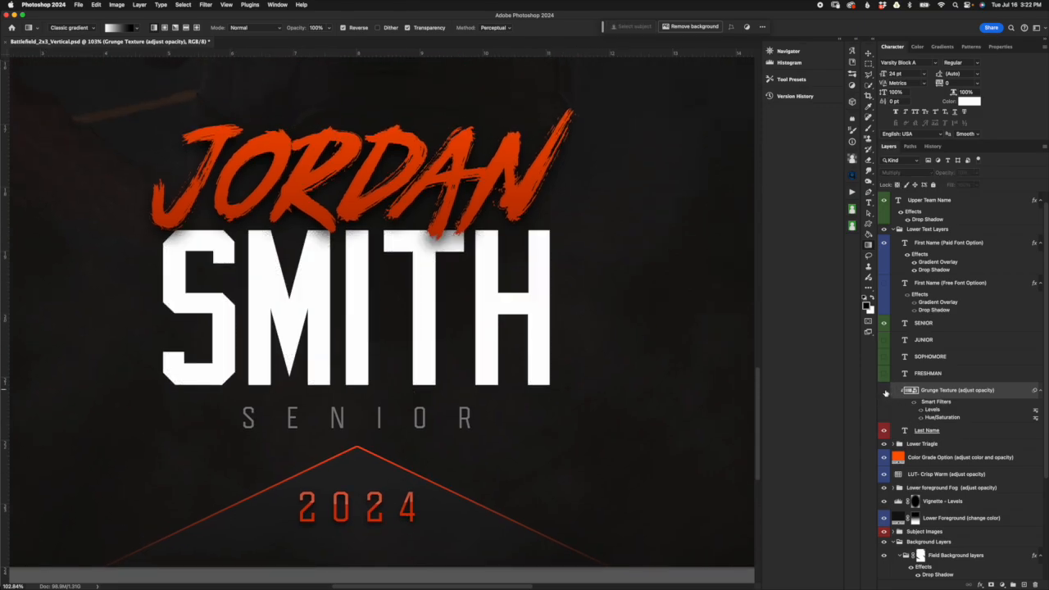
pyautogui.click(884, 392)
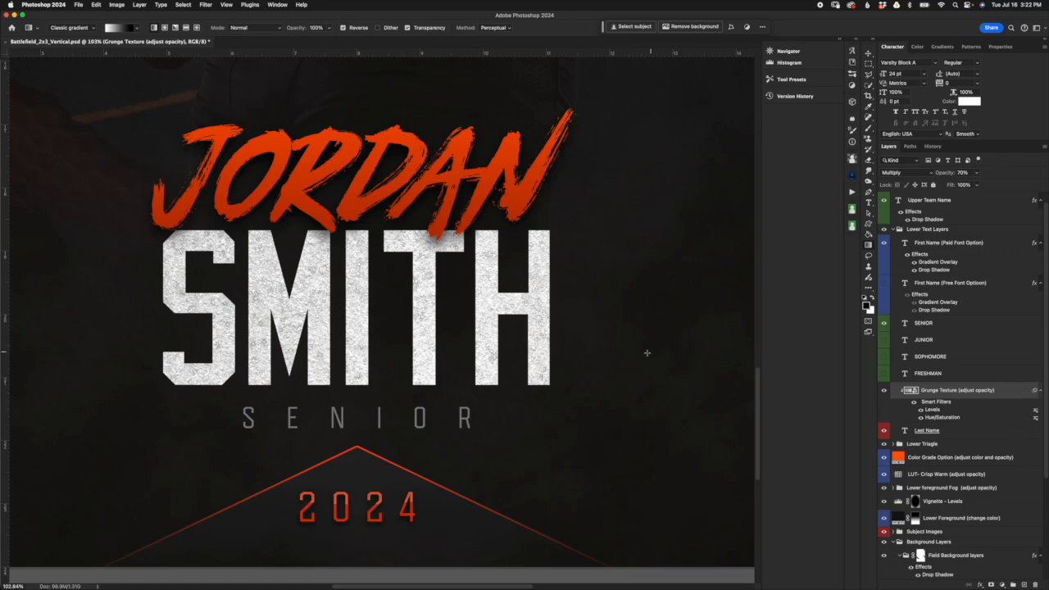
# Select the Lower Text Layers group and collapse it
pyautogui.press('super+minus')
pyautogui.press('super+minus')
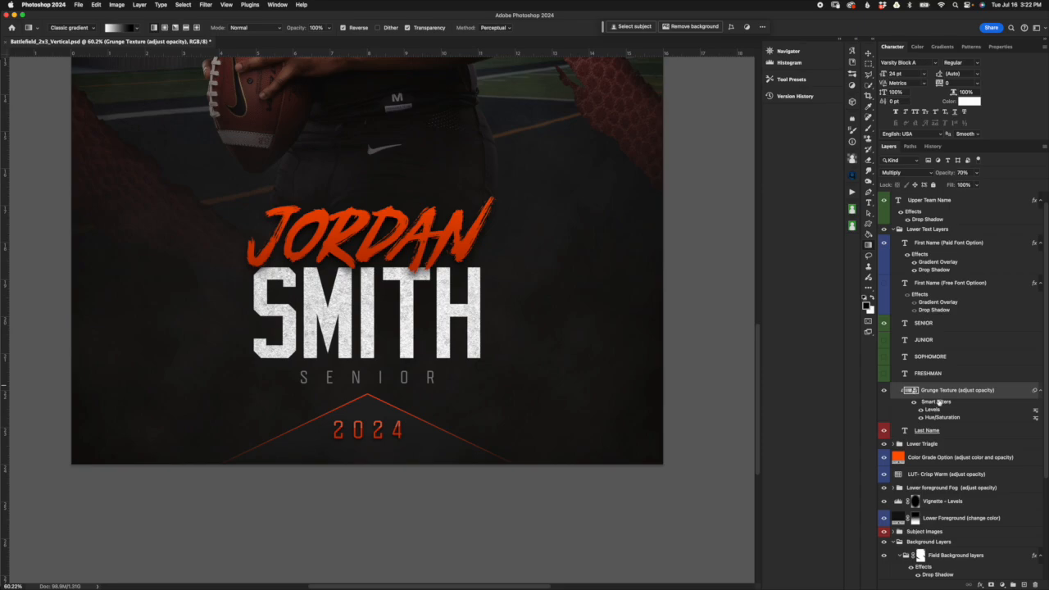
pyautogui.click(927, 235)
pyautogui.click(893, 230)
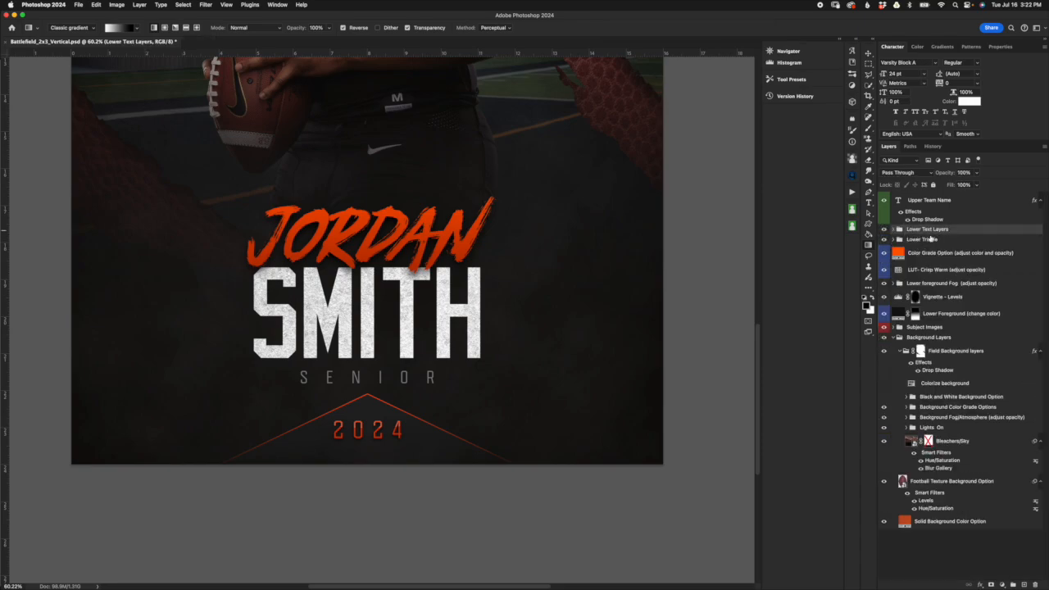
# Select the Upper Team Name layer and examine its font and letter tracking settings
pyautogui.scroll(-3, 659, 307)
pyautogui.scroll(5, 660, 301)
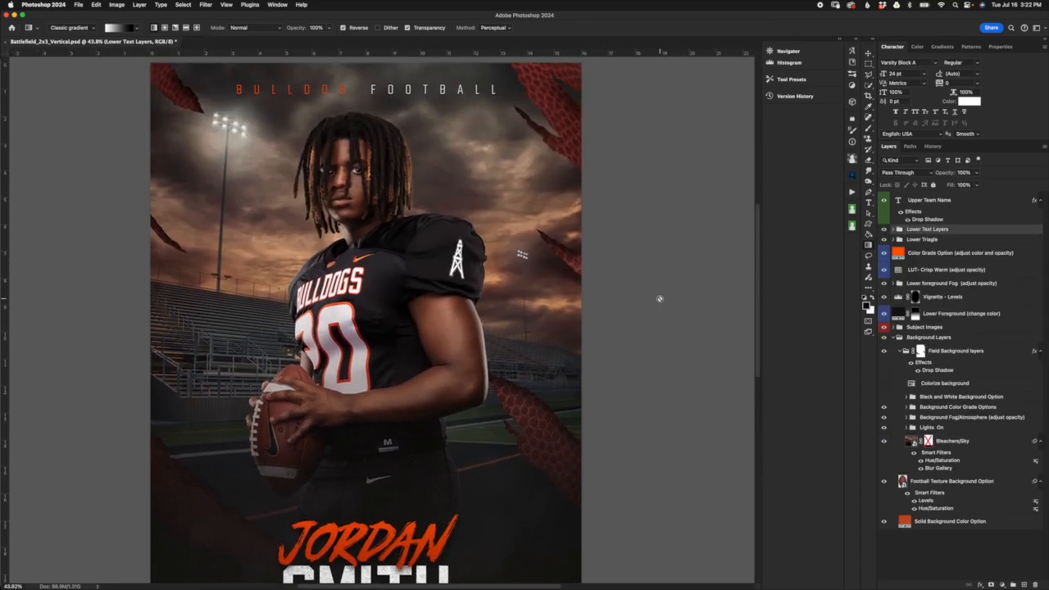
pyautogui.click(944, 199)
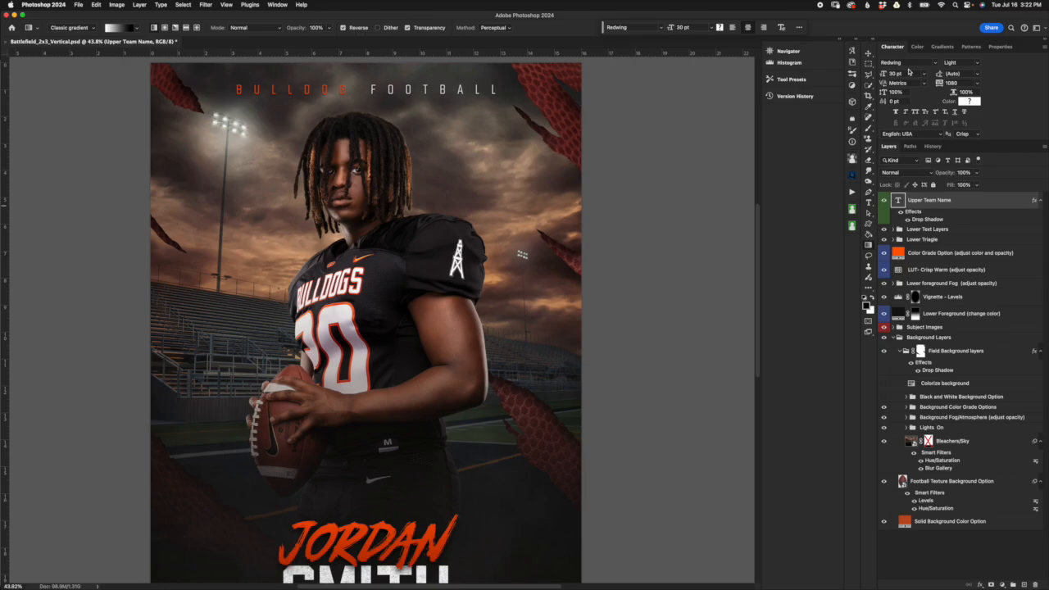
pyautogui.click(964, 84)
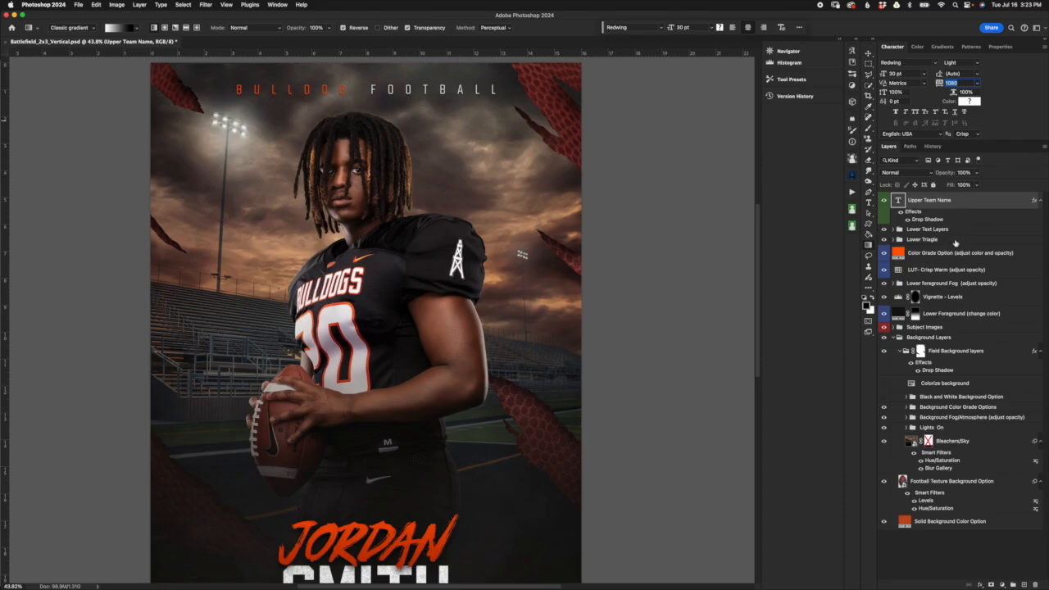
pyautogui.click(997, 206)
# Try a purple text colour on only the word BULLDOG, discard it, and select FOOTBALL separately before closing the text edit
pyautogui.doubleClick(898, 202)
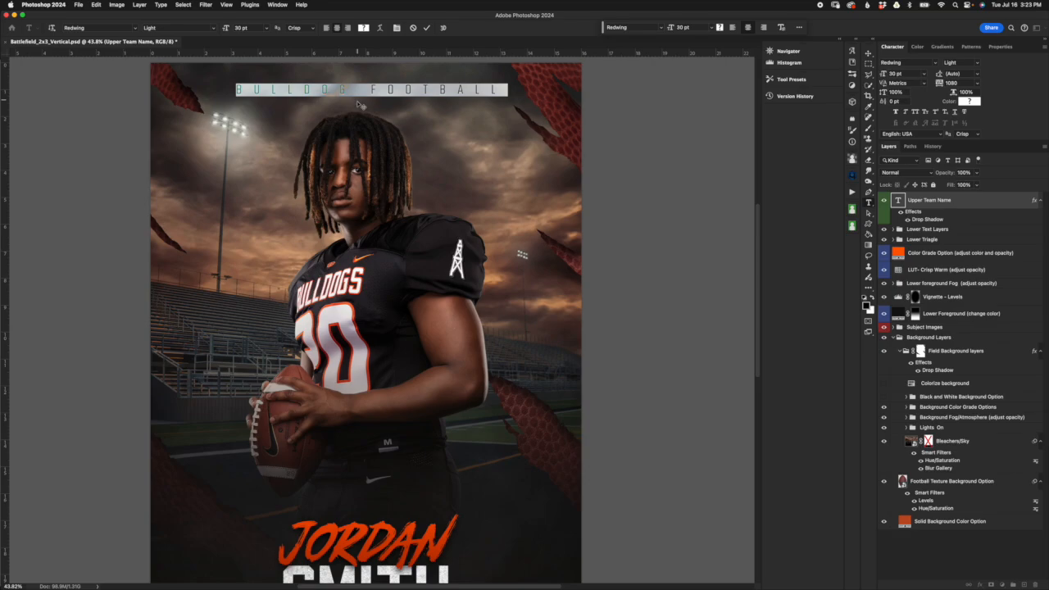
pyautogui.moveTo(358, 90); pyautogui.dragTo(217, 91)
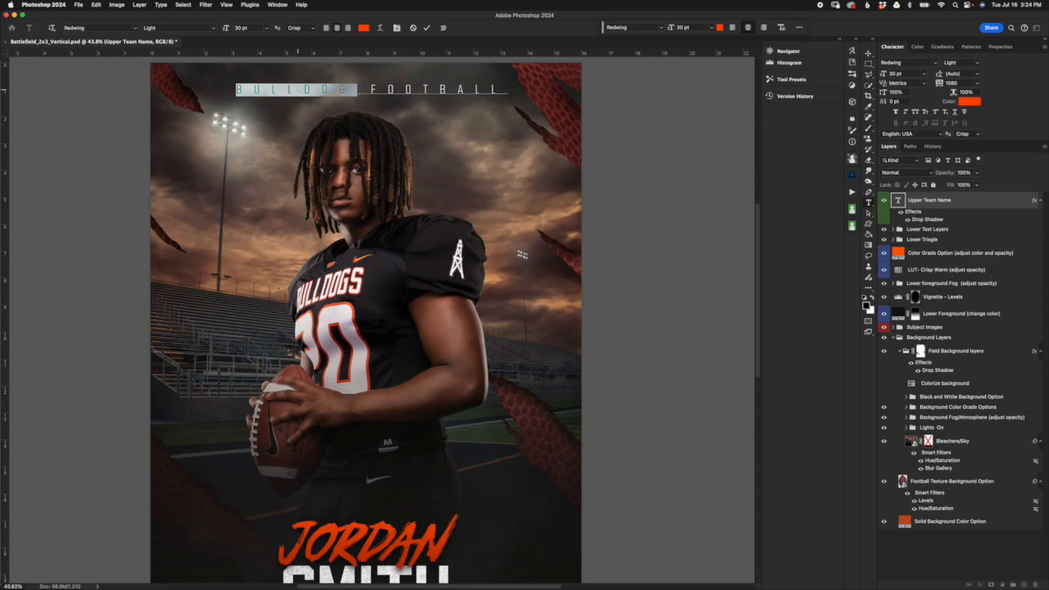
pyautogui.click(363, 28)
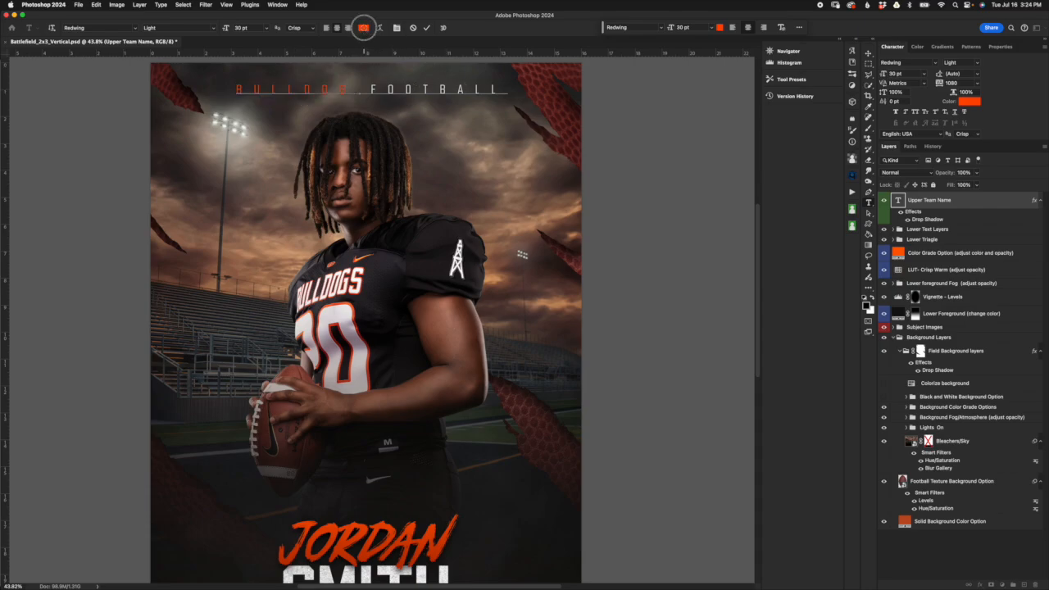
pyautogui.moveTo(732, 272); pyautogui.dragTo(743, 250)
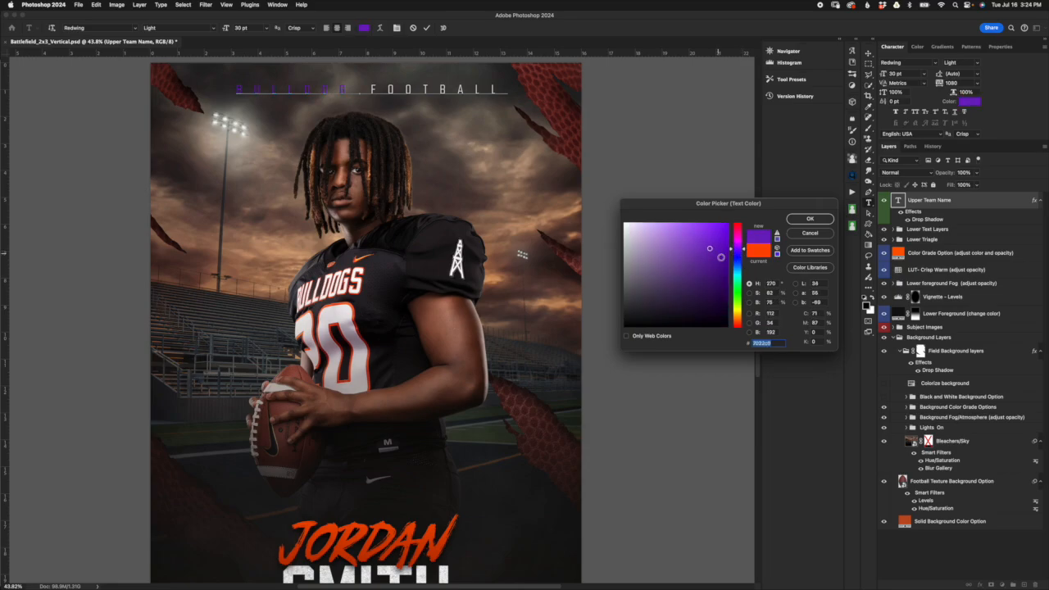
pyautogui.click(825, 234)
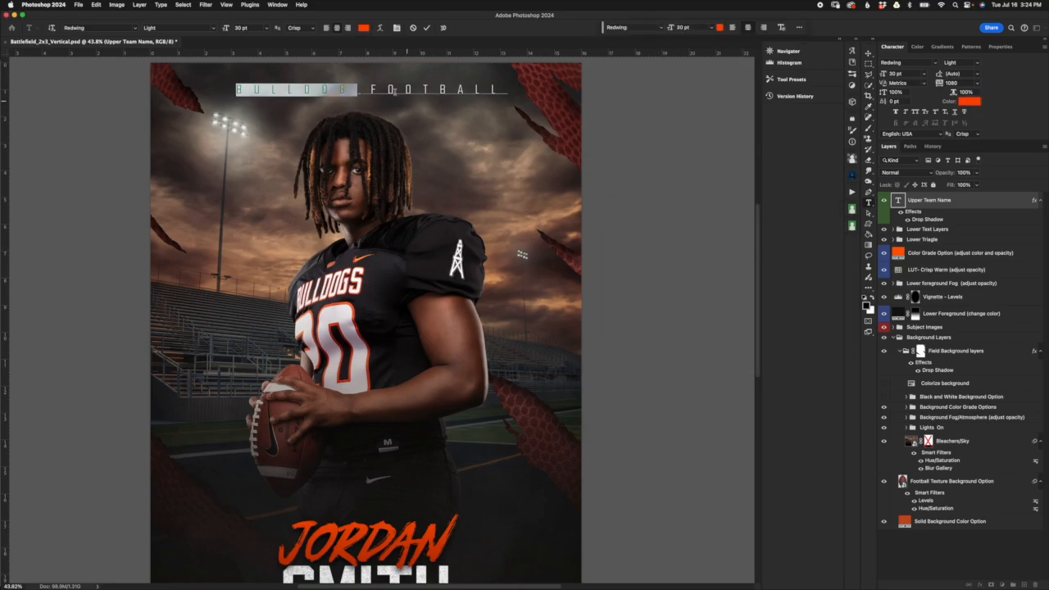
pyautogui.moveTo(368, 86); pyautogui.dragTo(522, 82)
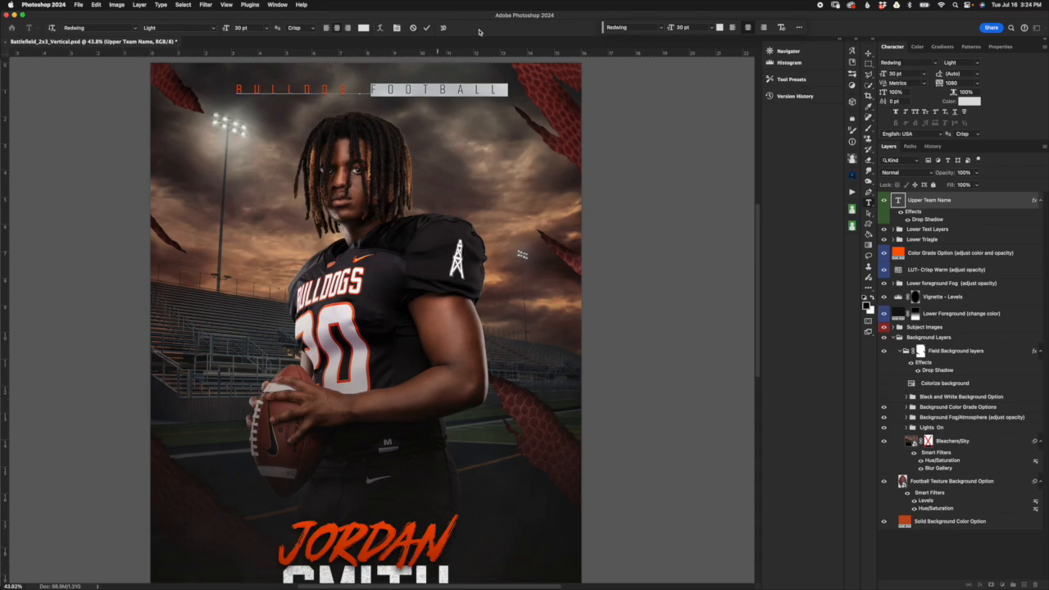
pyautogui.click(425, 28)
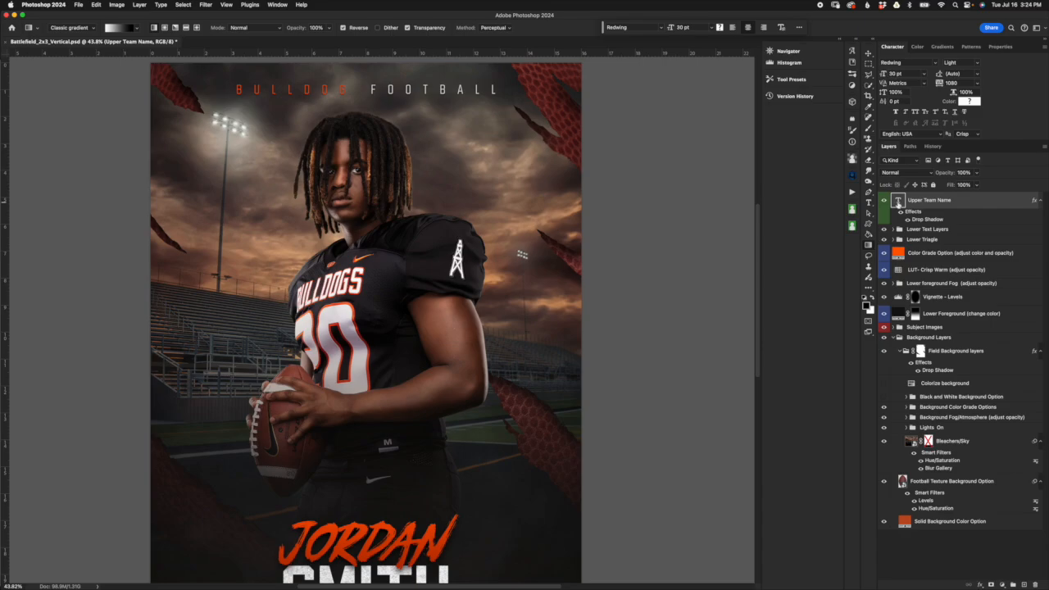
# Try replacing the whole upper team name with the filler text LSANFLSDKNFLSDNFL and cancel the edit
pyautogui.doubleClick(899, 201)
pyautogui.write('LSANFLSDKNFLSDNFL')
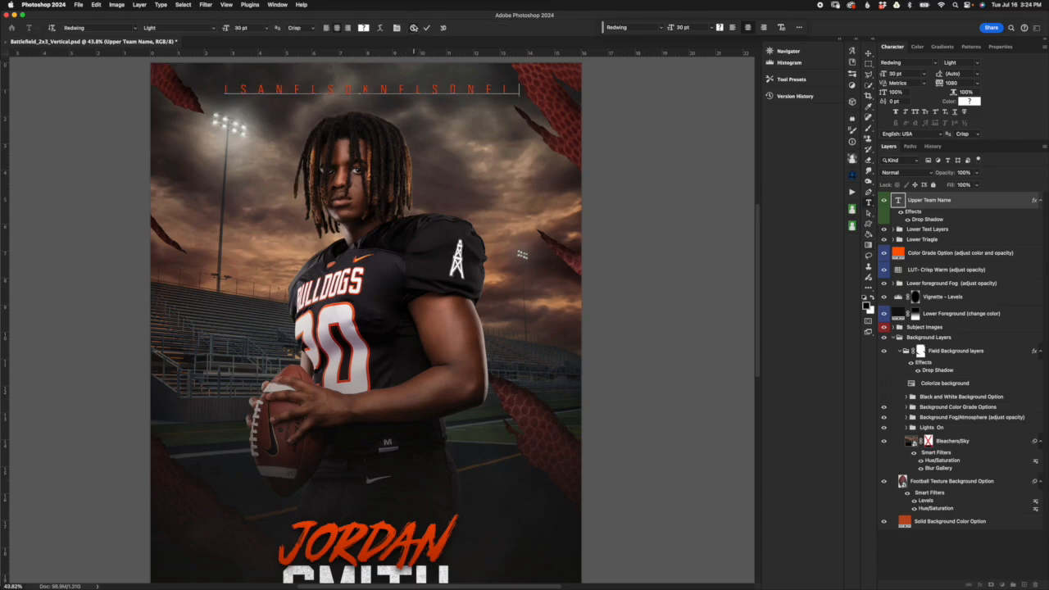
pyautogui.click(413, 27)
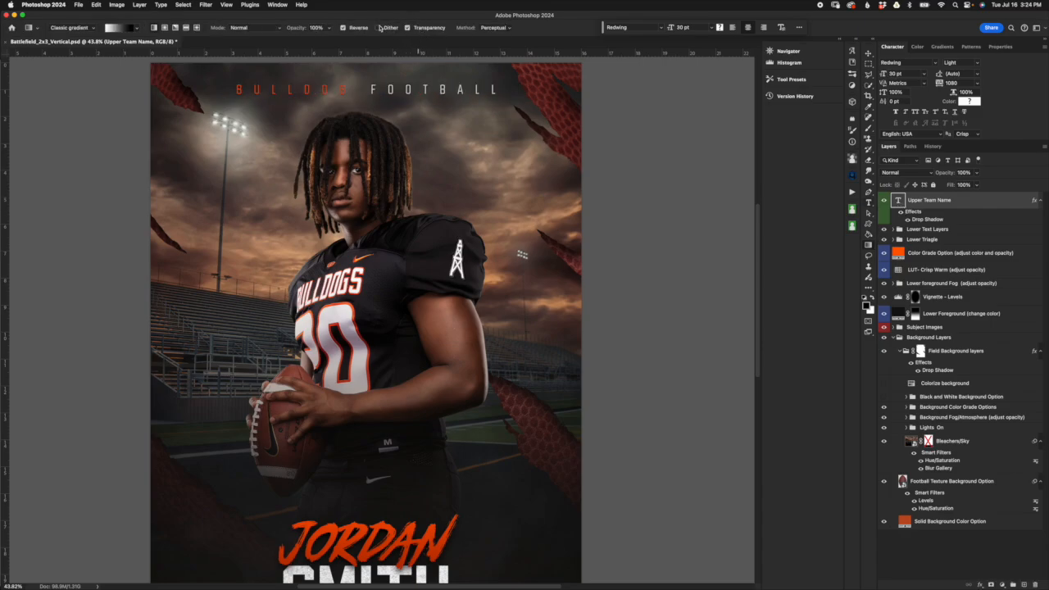
# Select the Lower Text Layers group, and collapse the Background Layers group
pyautogui.click(983, 230)
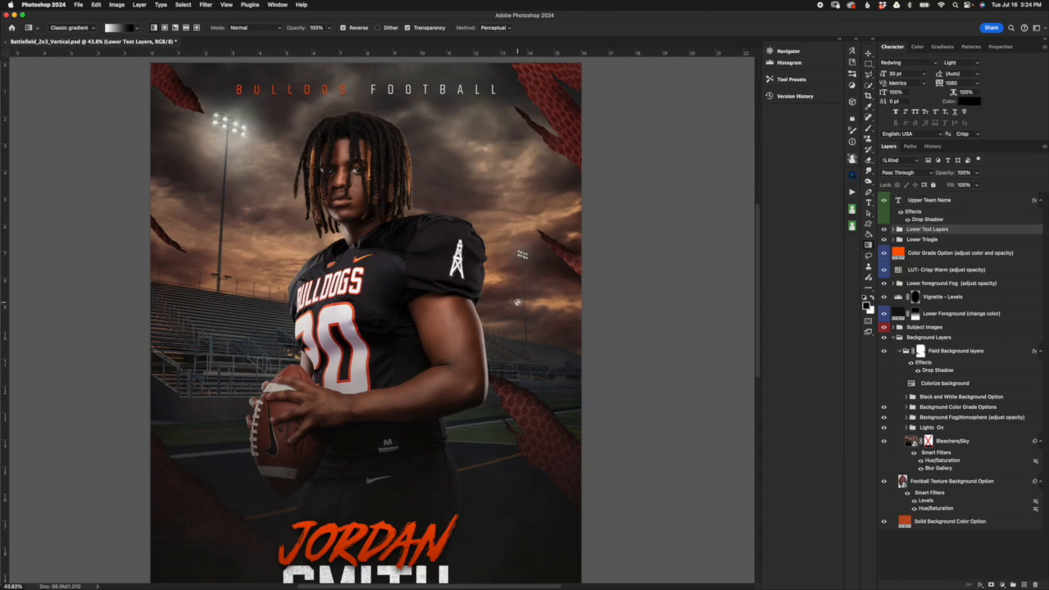
pyautogui.scroll(-3, 502, 295)
pyautogui.scroll(1, 502, 295)
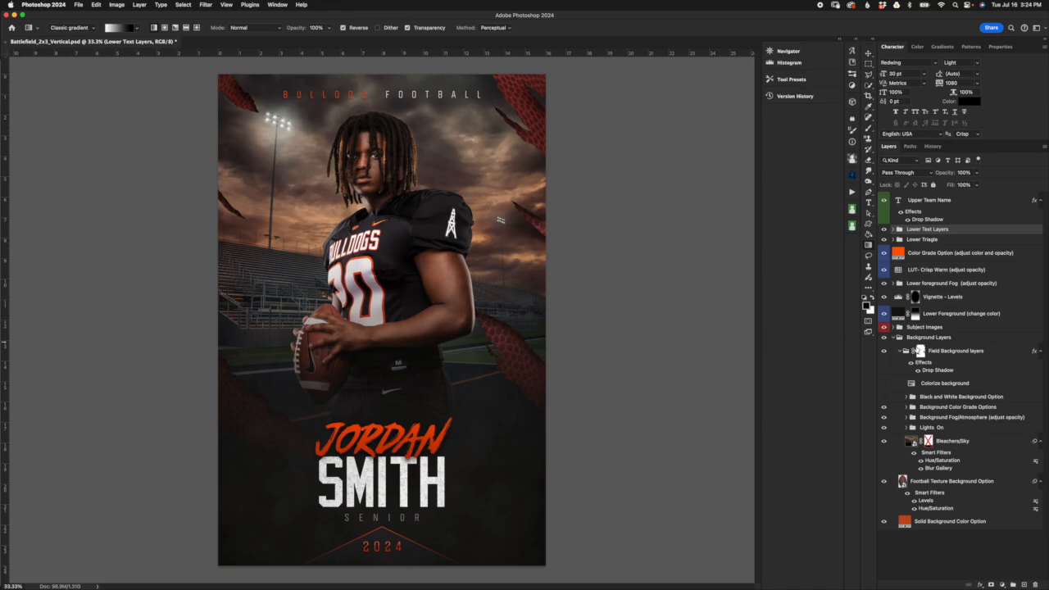
pyautogui.click(893, 337)
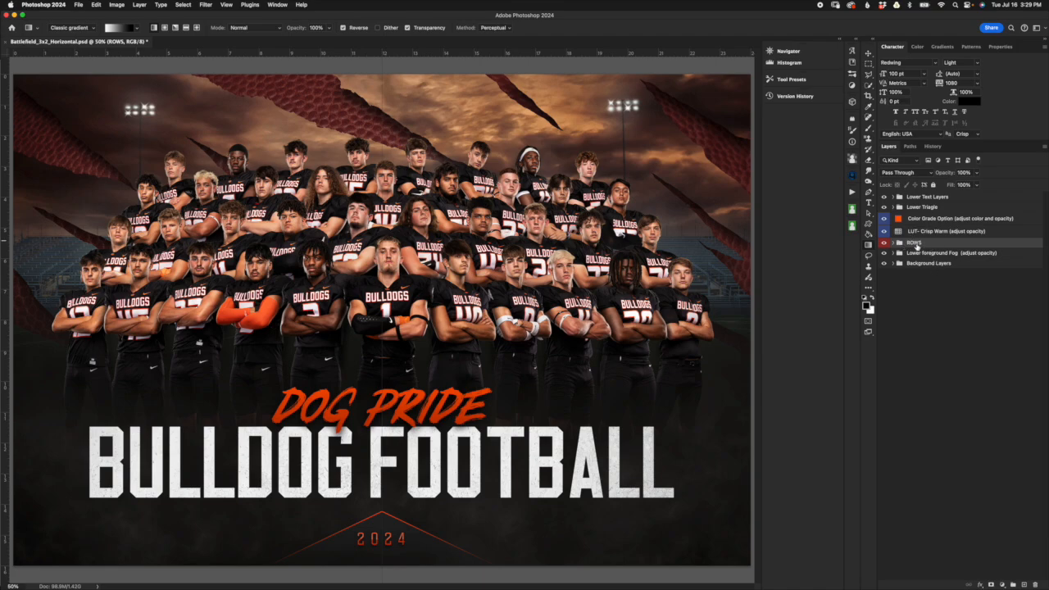
# Expand the ROWS and Background Layers groups in the team poster, and select the Color Fill 3 copy layer
pyautogui.click(894, 244)
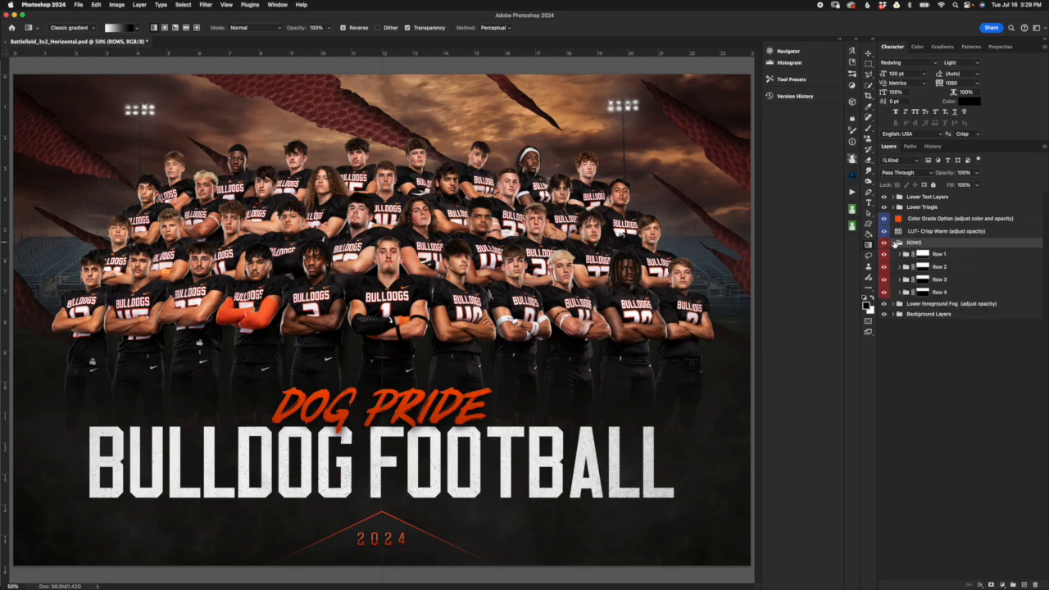
pyautogui.click(961, 258)
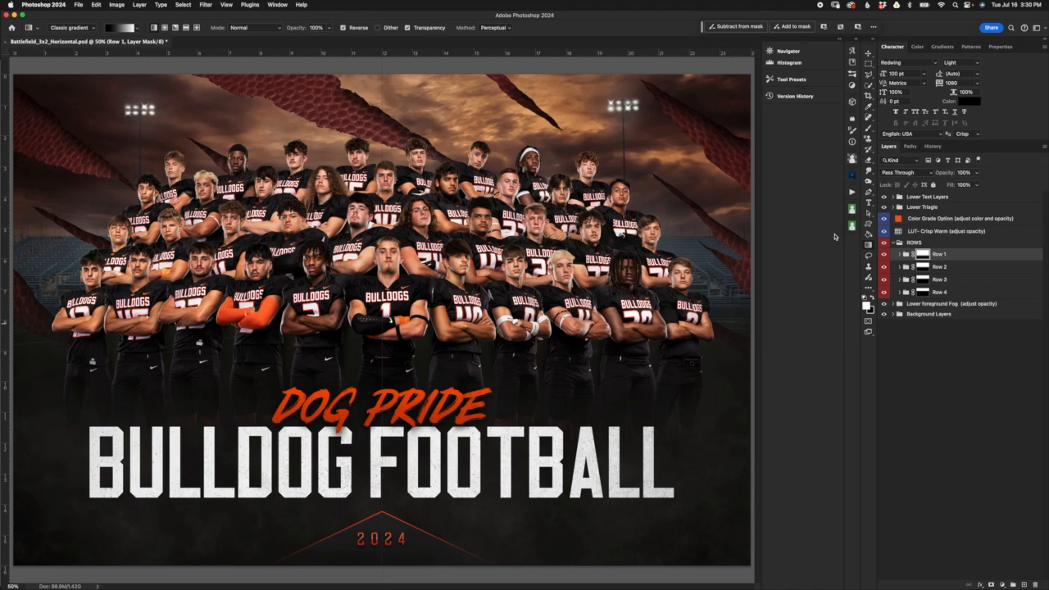
pyautogui.click(896, 315)
pyautogui.click(907, 341)
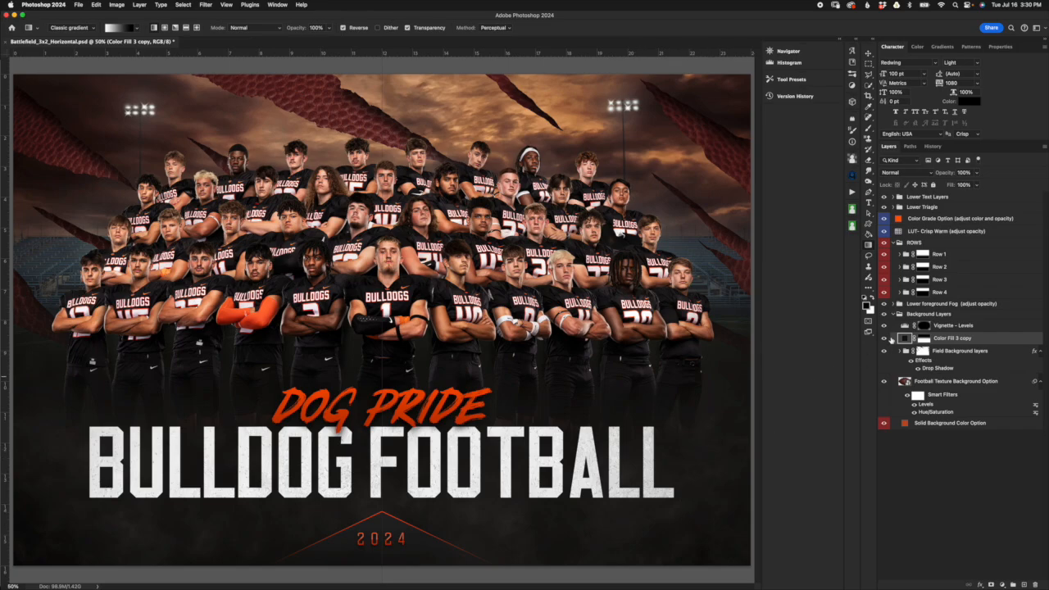
# Examine how the Row 1 and Row 2 masks blend with the field by toggling Color Fill 3 copy and Row 1 off and on
pyautogui.click(883, 338)
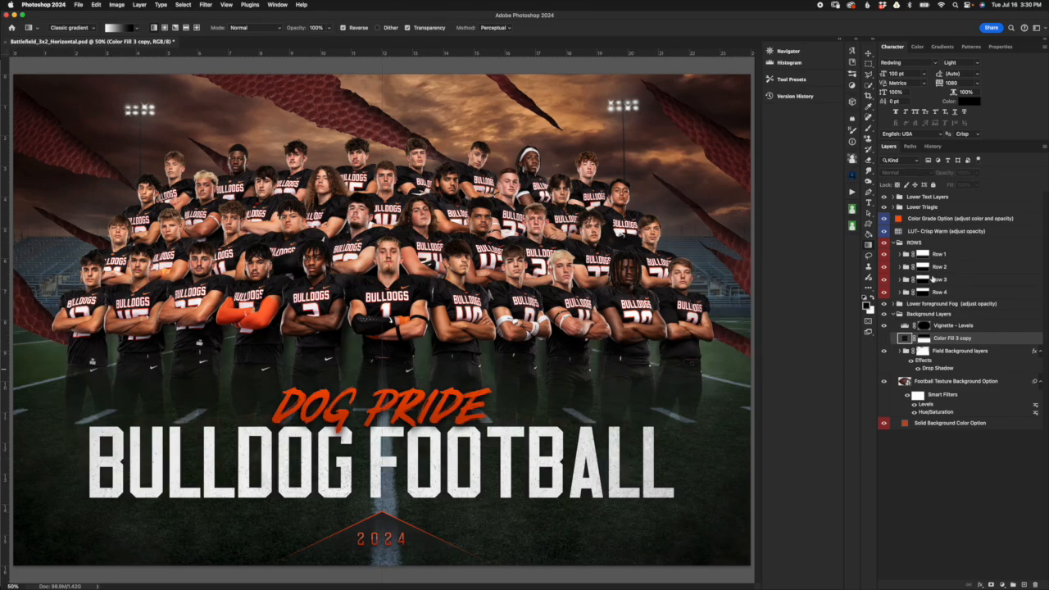
pyautogui.click(924, 254)
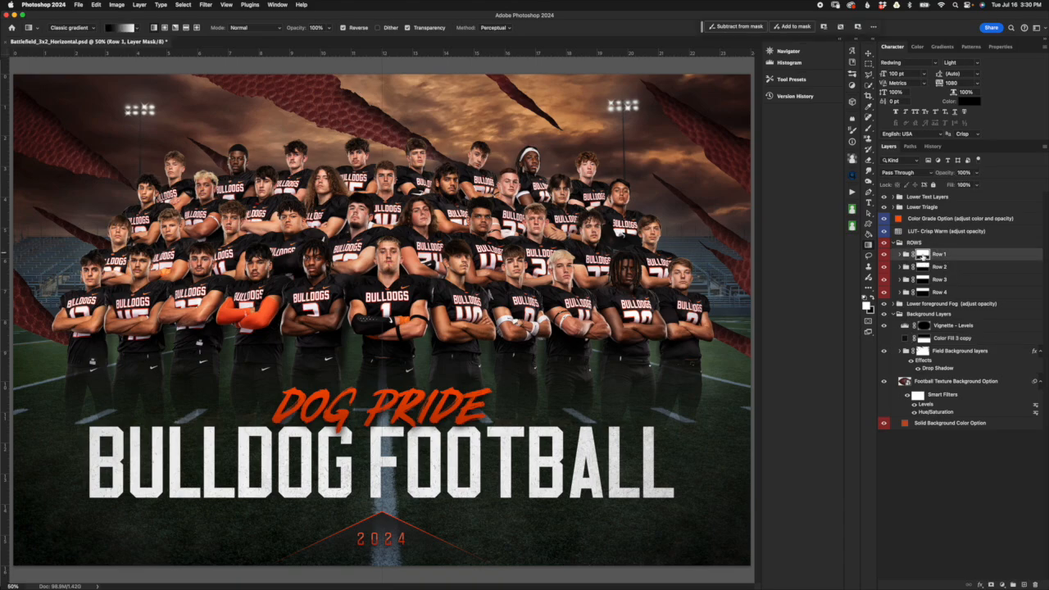
pyautogui.click(924, 268)
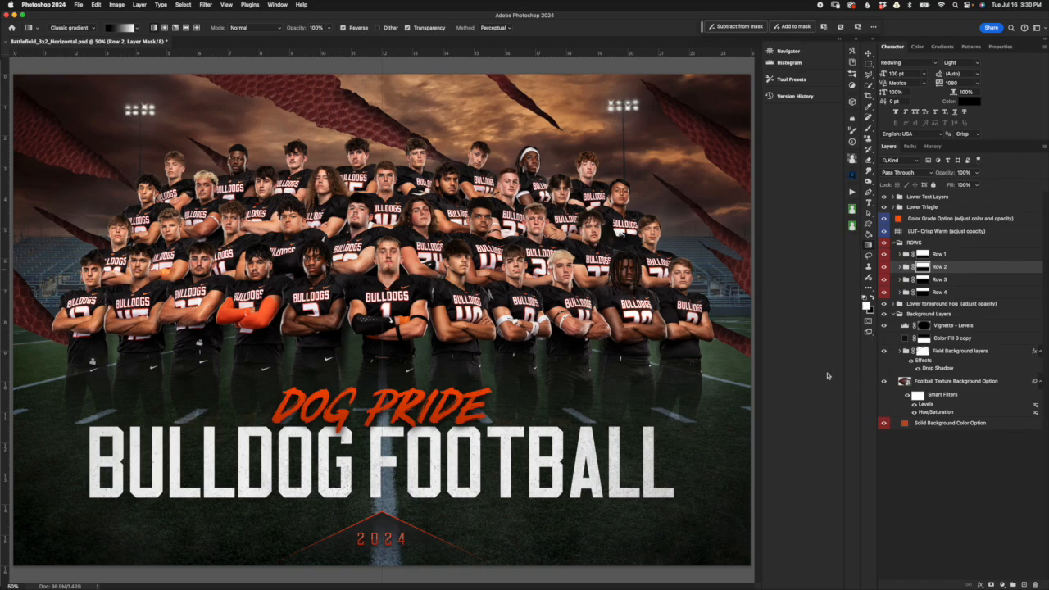
pyautogui.click(883, 254)
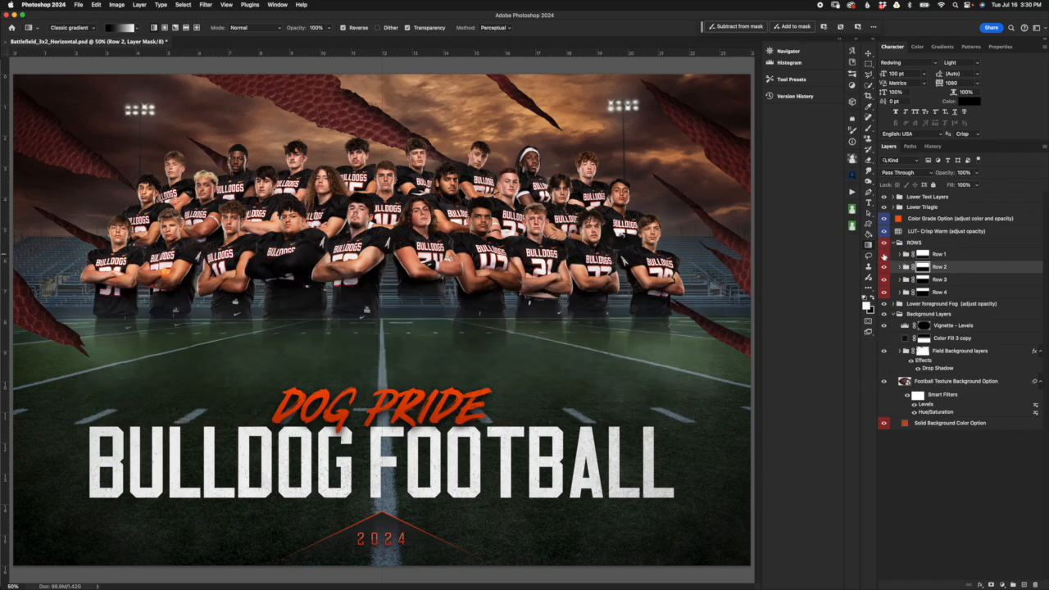
pyautogui.click(883, 254)
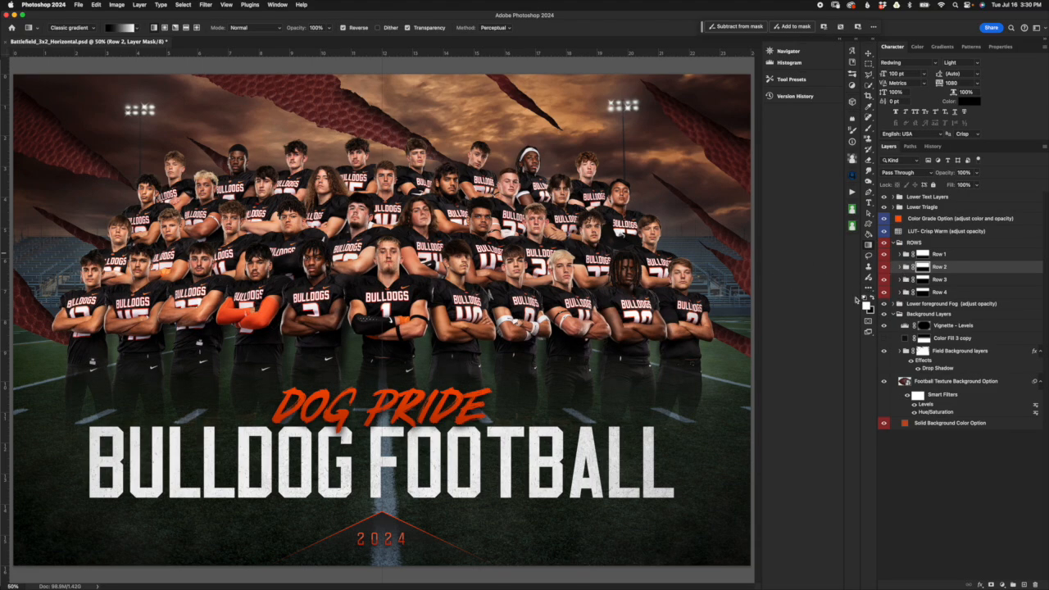
pyautogui.click(904, 339)
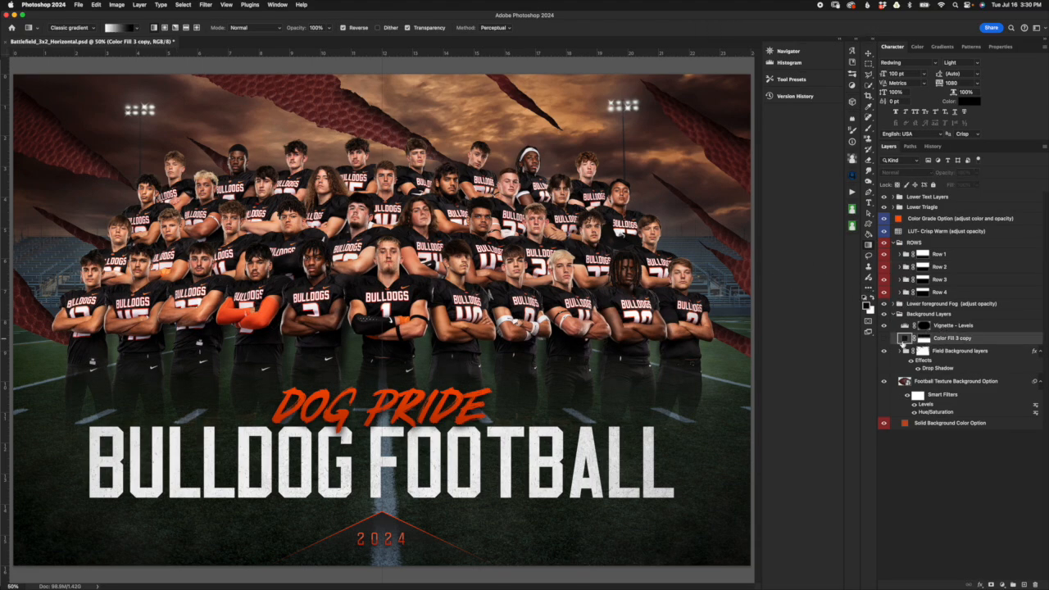
pyautogui.click(883, 339)
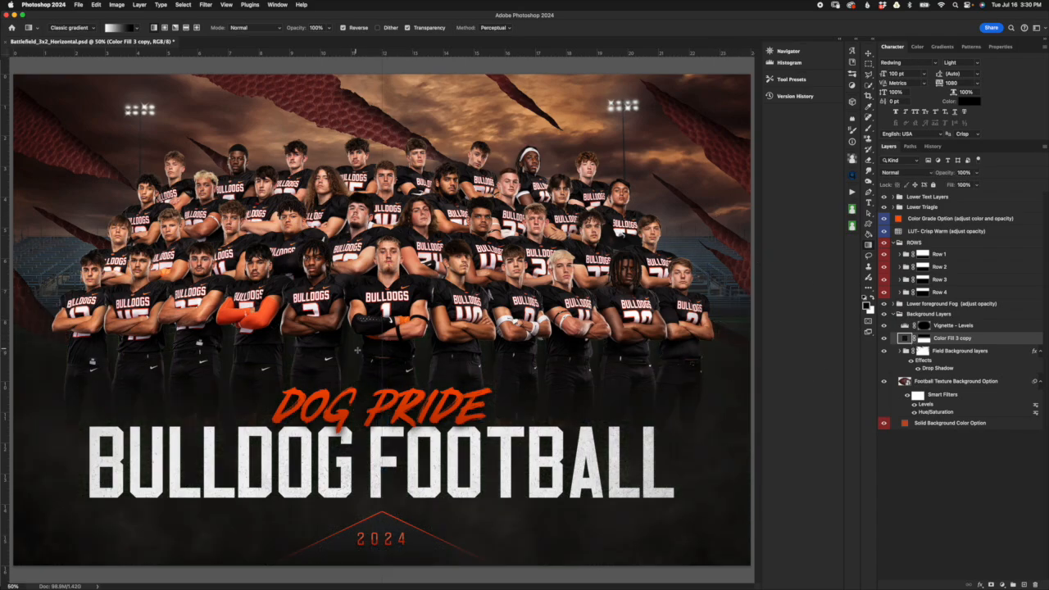
# Inspect the front-row players up close and the contents of the Row 2 group, leaving Row 2 selected
pyautogui.scroll(5, 350, 343)
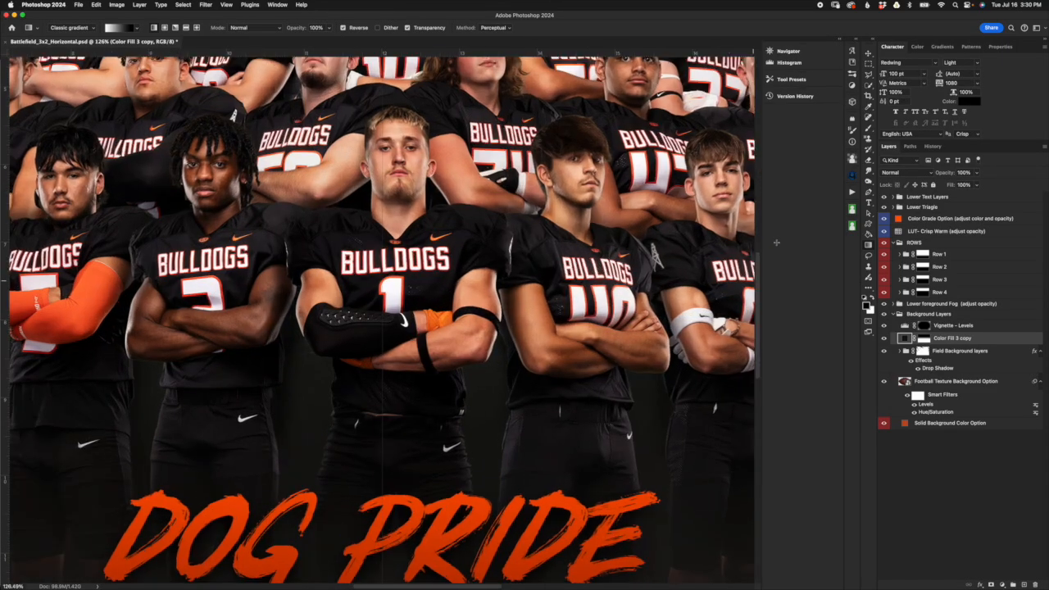
pyautogui.click(953, 269)
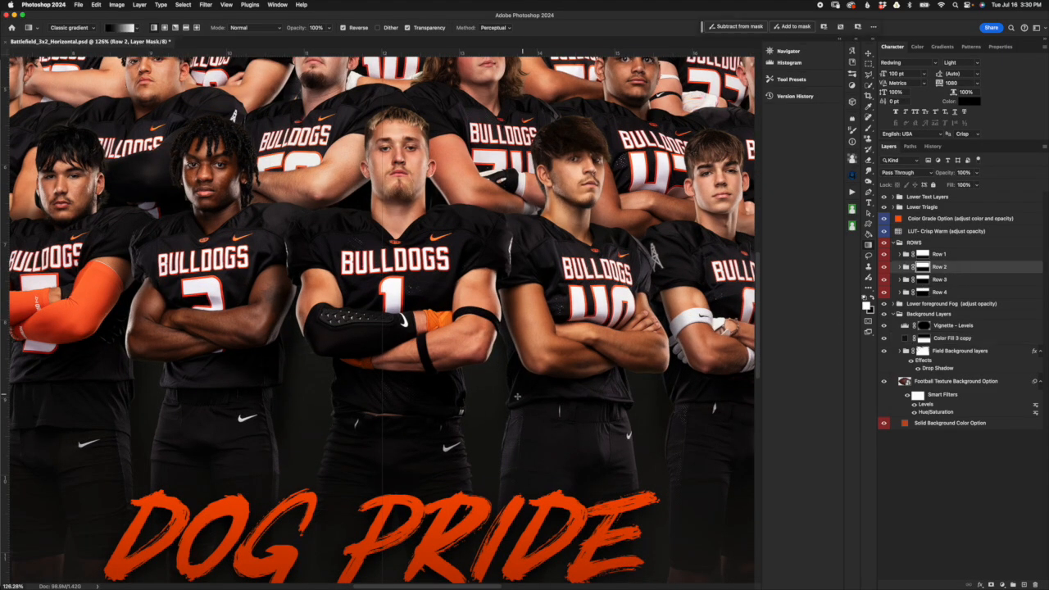
pyautogui.scroll(-4, 517, 397)
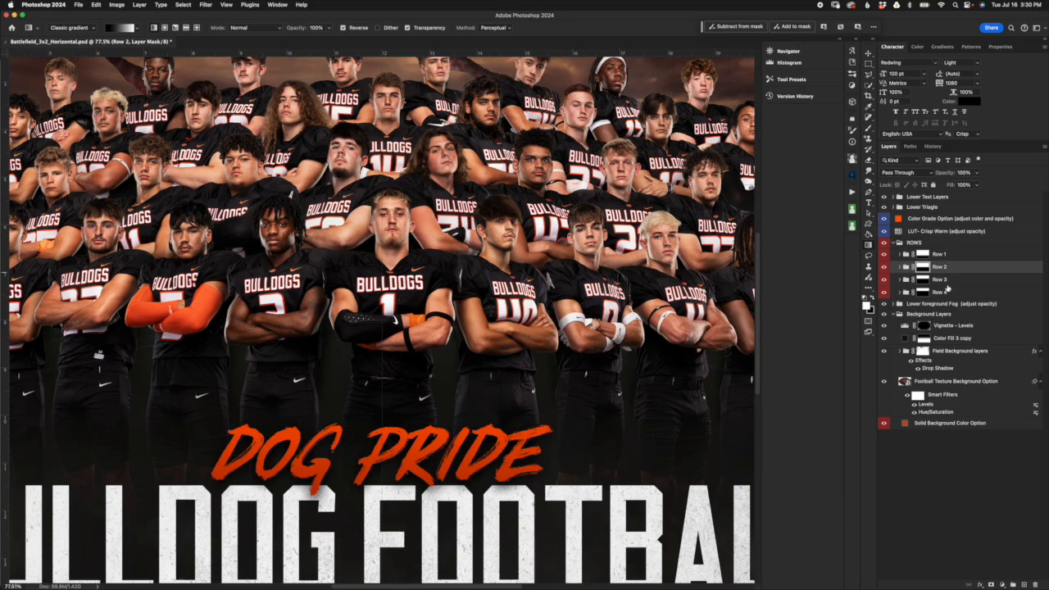
pyautogui.click(899, 267)
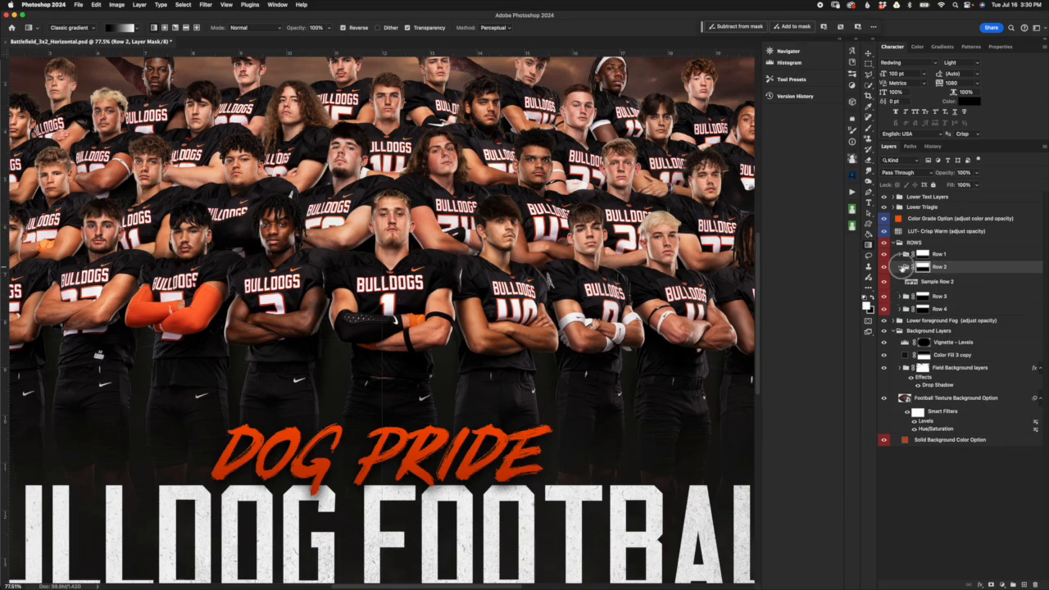
pyautogui.click(900, 267)
pyautogui.click(967, 258)
pyautogui.click(972, 268)
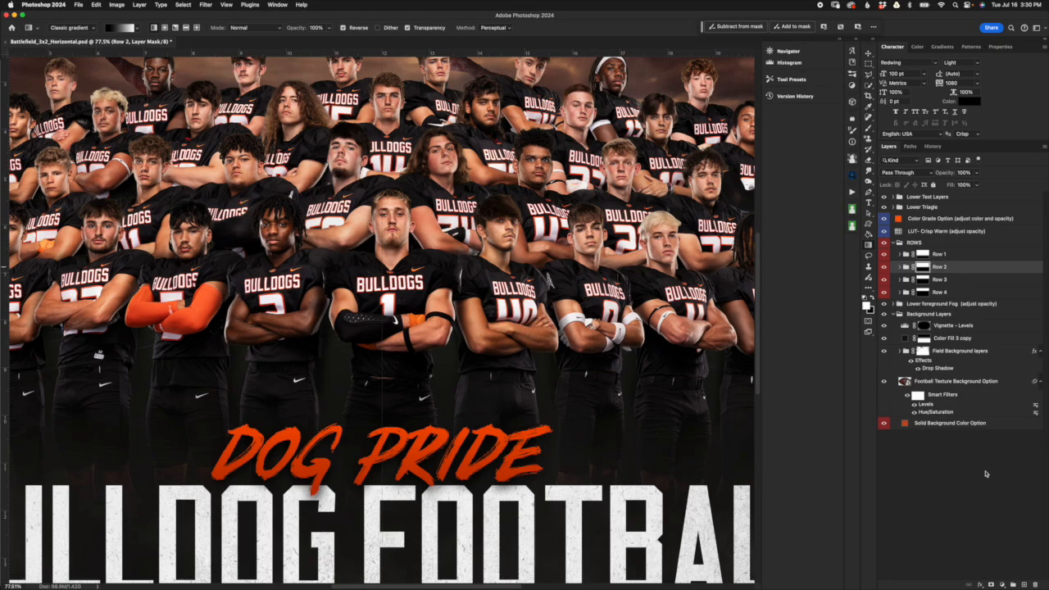
# Add a new layer between the Row 1 and Row 2 groups, and enlarge the Brush tool's tip for it
pyautogui.click(1024, 585)
pyautogui.press('w')
pyautogui.click(869, 130)
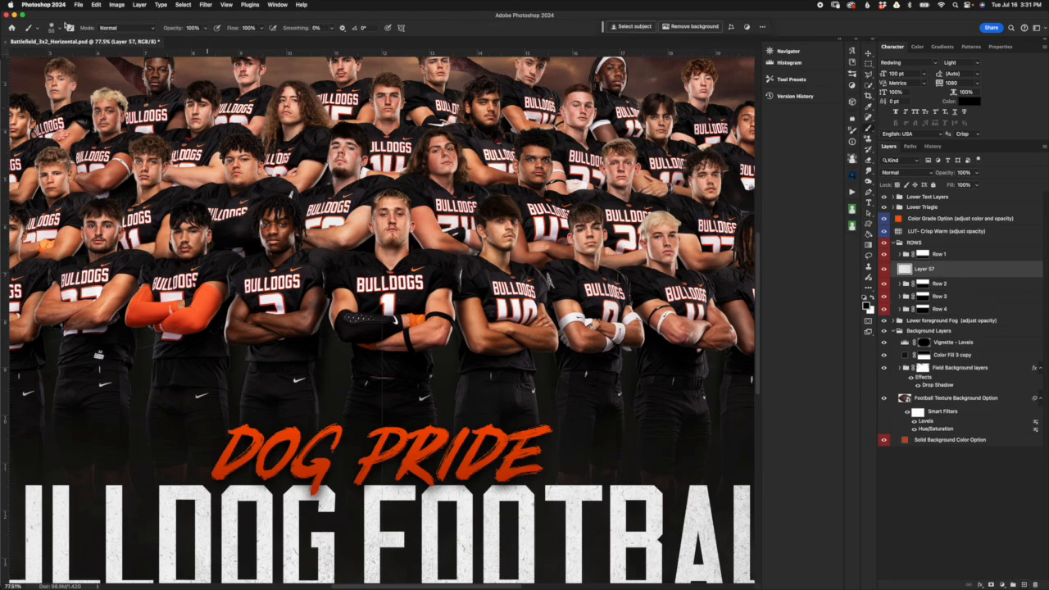
pyautogui.click(55, 27)
pyautogui.click(153, 15)
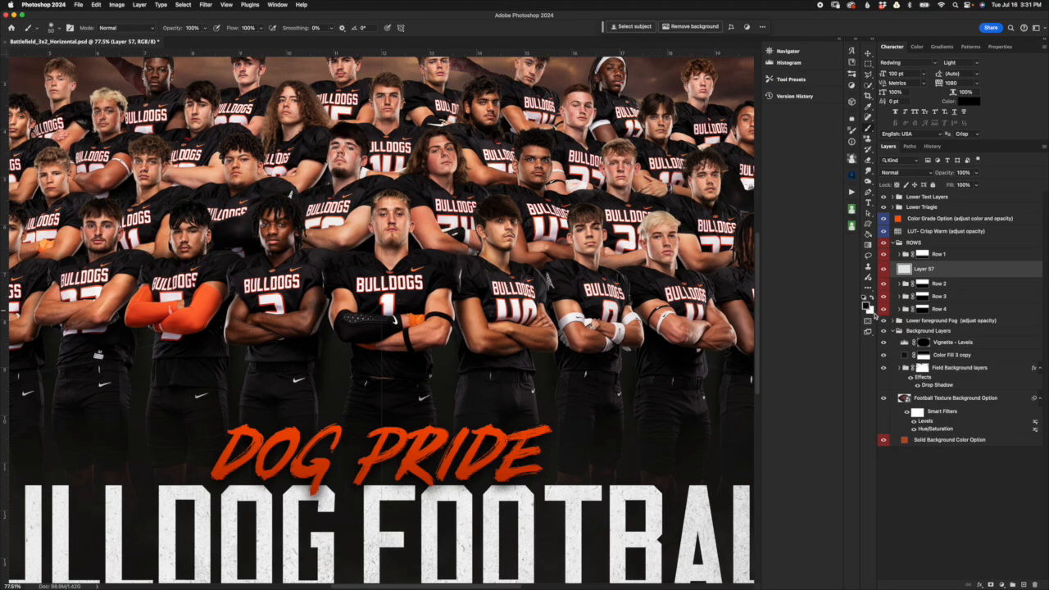
pyautogui.scroll(-3, 670, 412)
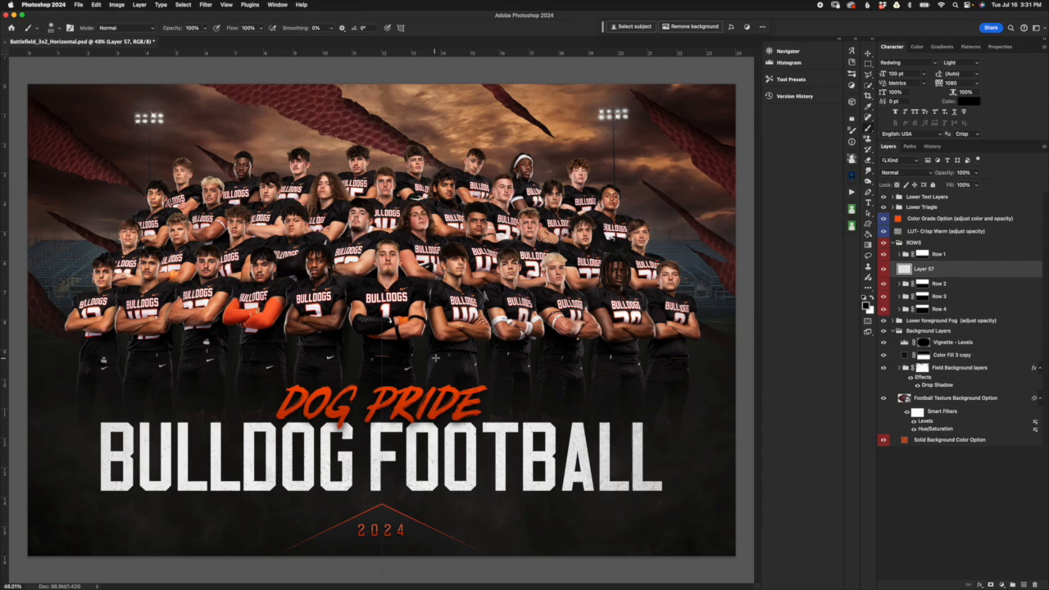
pyautogui.press(']')
pyautogui.press(']')
pyautogui.press(']')
pyautogui.press(']')
pyautogui.press(']')
pyautogui.press(']')
pyautogui.press(']')
pyautogui.press(']')
pyautogui.press(']')
pyautogui.press(']')
pyautogui.press(']')
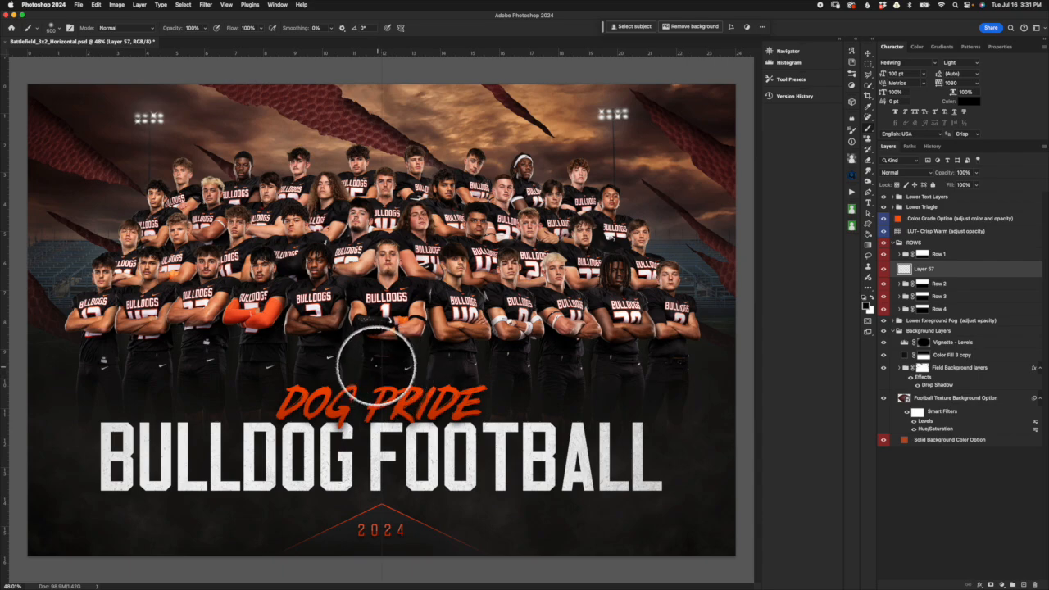
# Try painting white behind the front row of players on Layer 57
pyautogui.press('x')
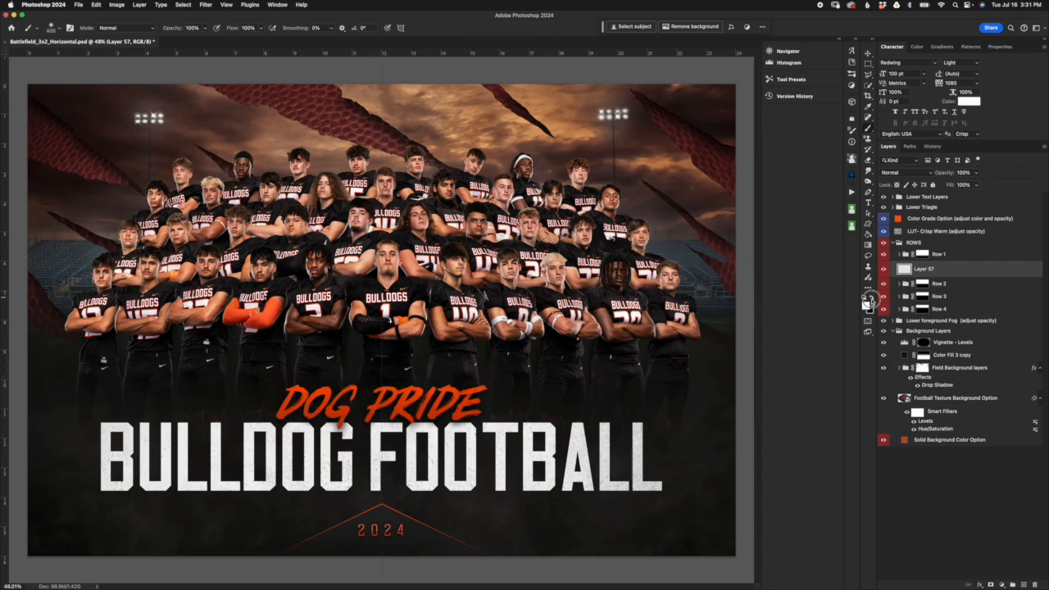
pyautogui.moveTo(331, 352)
pyautogui.mouseDown()
pyautogui.moveTo(481, 361)
pyautogui.moveTo(363, 345)
pyautogui.moveTo(286, 361)
pyautogui.moveTo(331, 355)
pyautogui.moveTo(213, 350)
pyautogui.moveTo(195, 364)
pyautogui.moveTo(163, 347)
pyautogui.mouseUp()
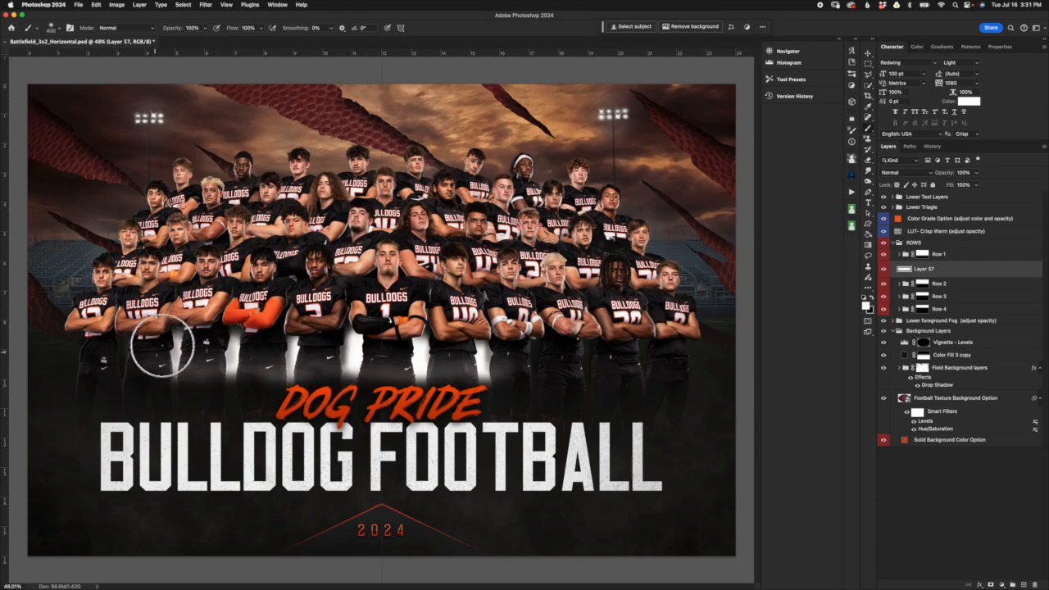
pyautogui.moveTo(552, 364)
pyautogui.mouseDown()
pyautogui.moveTo(602, 345)
pyautogui.moveTo(620, 363)
pyautogui.mouseUp()
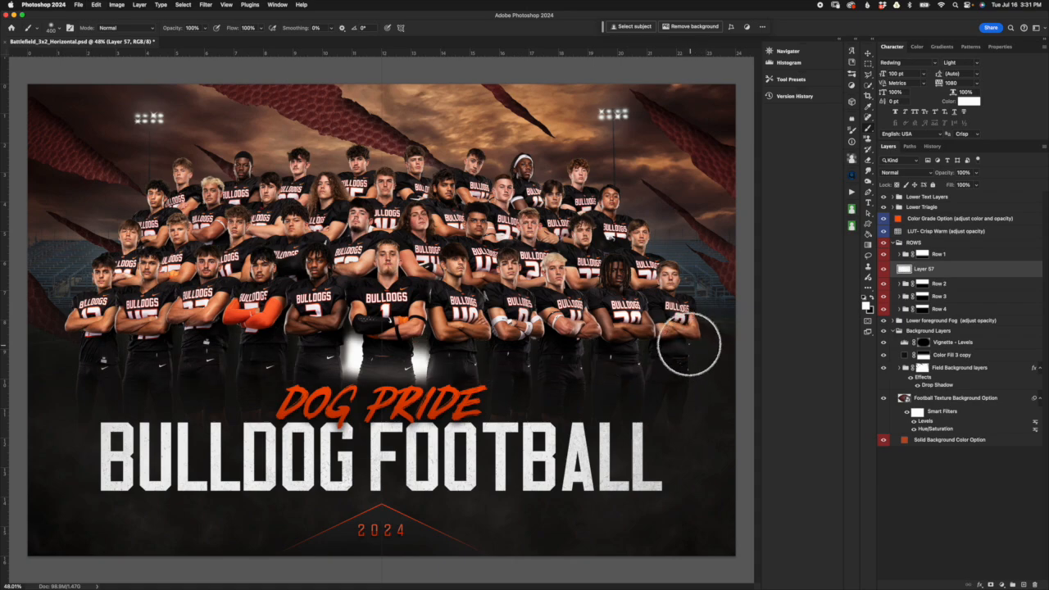
# Darken the area behind the front row with black paint on Layer 57, and hide that layer
pyautogui.click(872, 300)
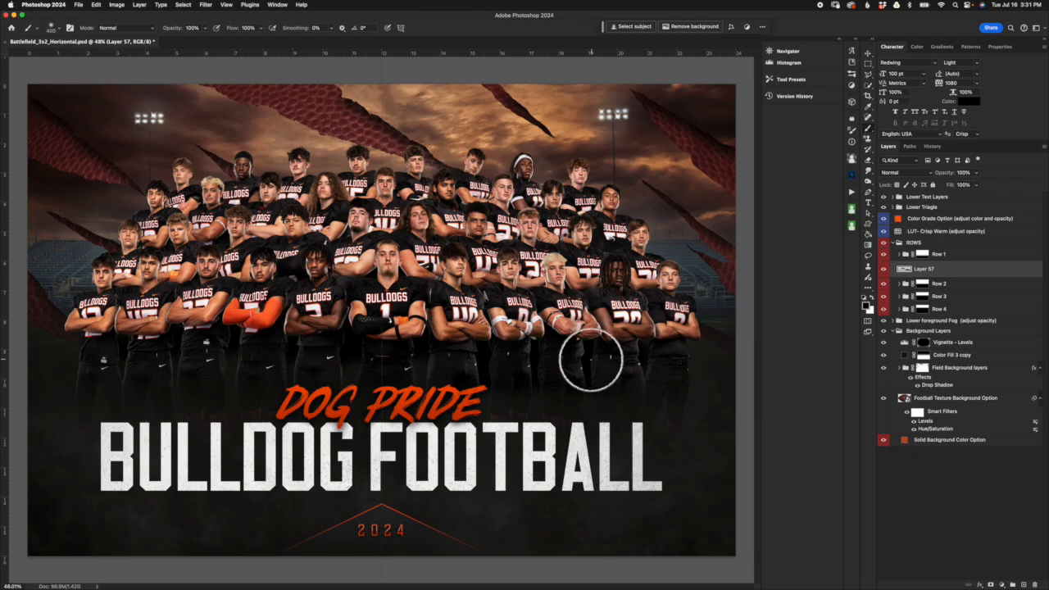
pyautogui.click(884, 271)
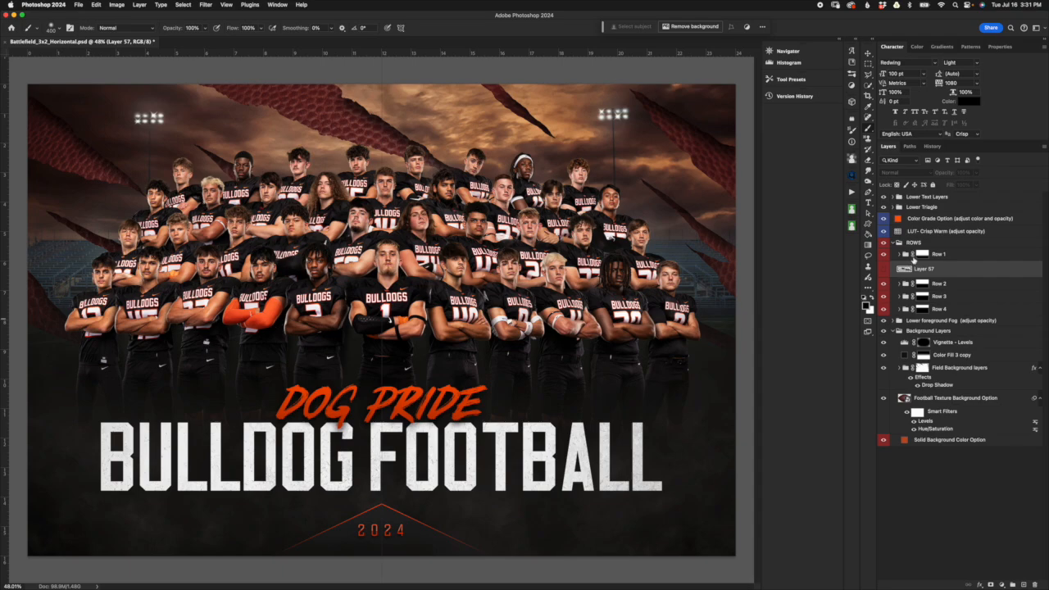
# Try duplicating the Row 1 group twice within the same document, and delete both copies
pyautogui.click(921, 254)
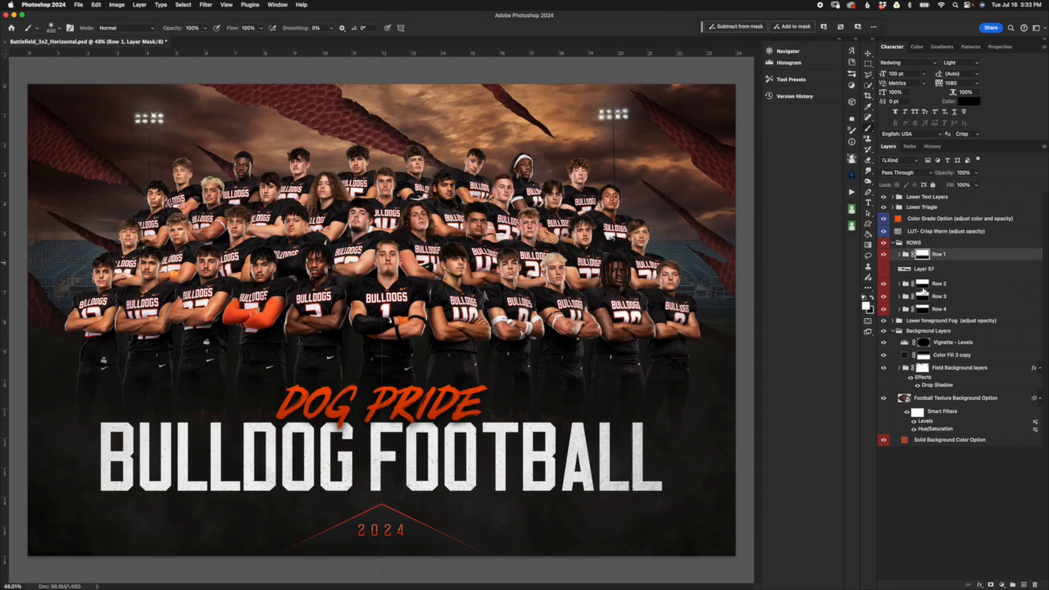
pyautogui.moveTo(971, 252); pyautogui.dragTo(976, 251)
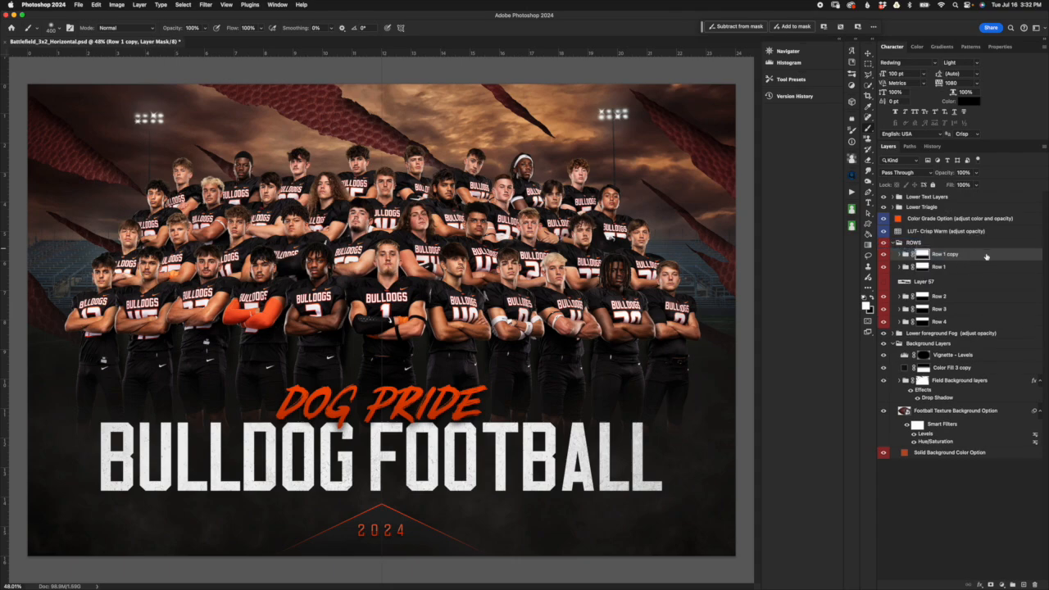
pyautogui.rightClick(980, 254)
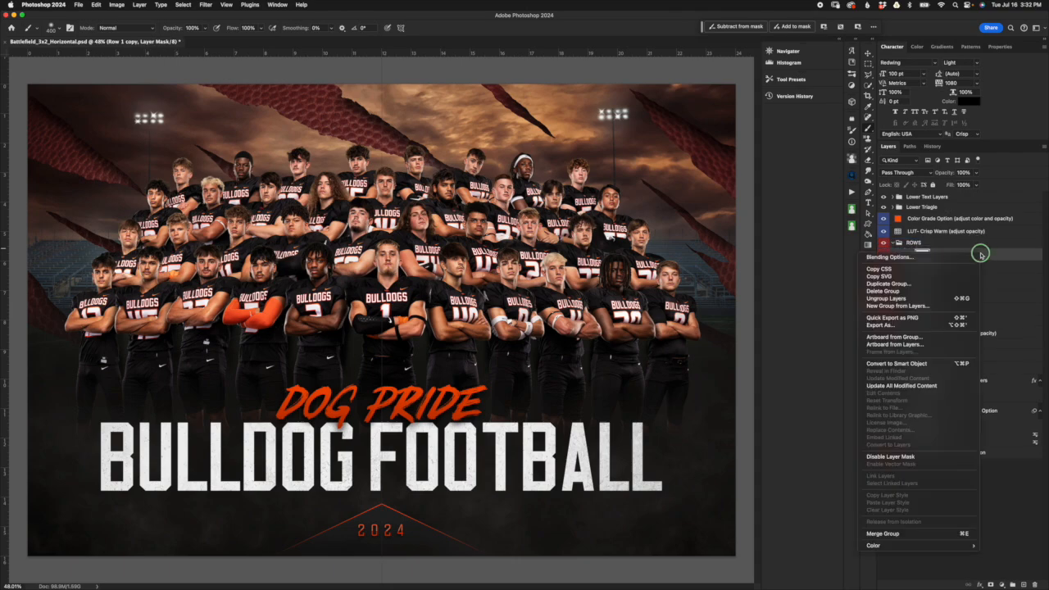
pyautogui.click(917, 287)
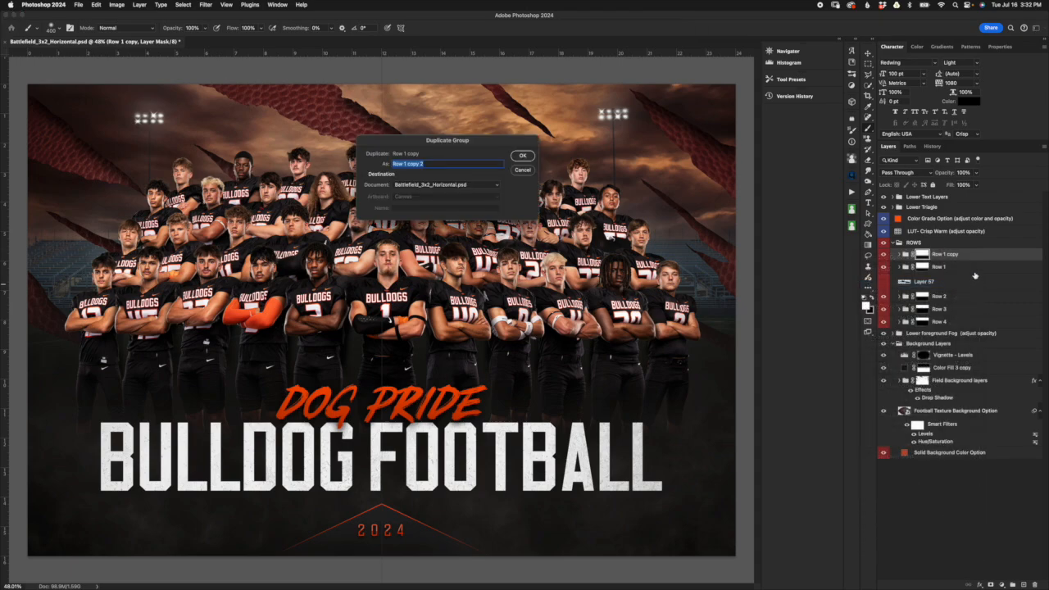
pyautogui.click(524, 157)
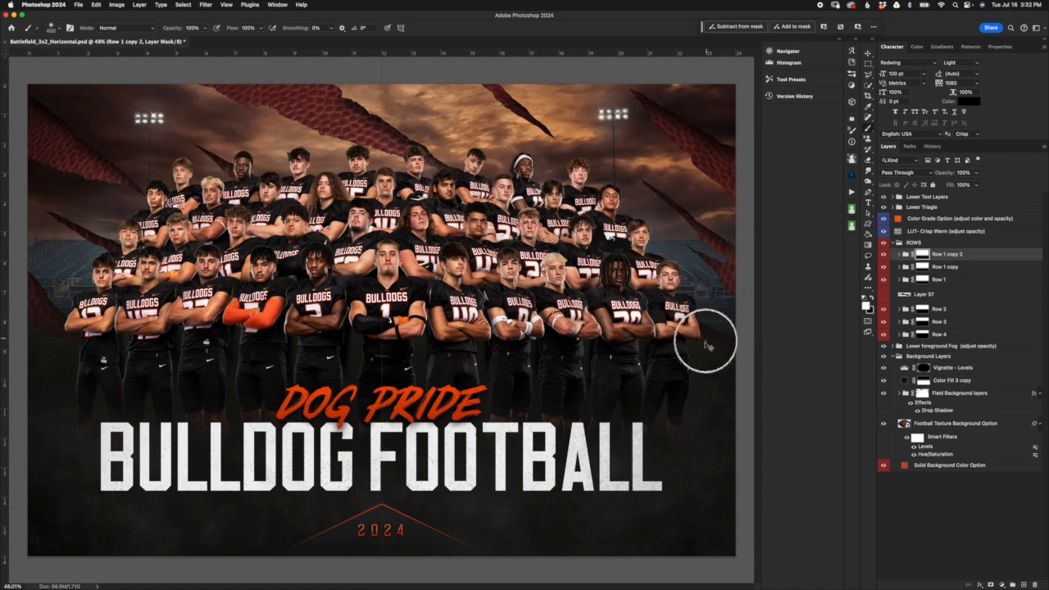
pyautogui.press('BackSpace')
pyautogui.press('BackSpace')
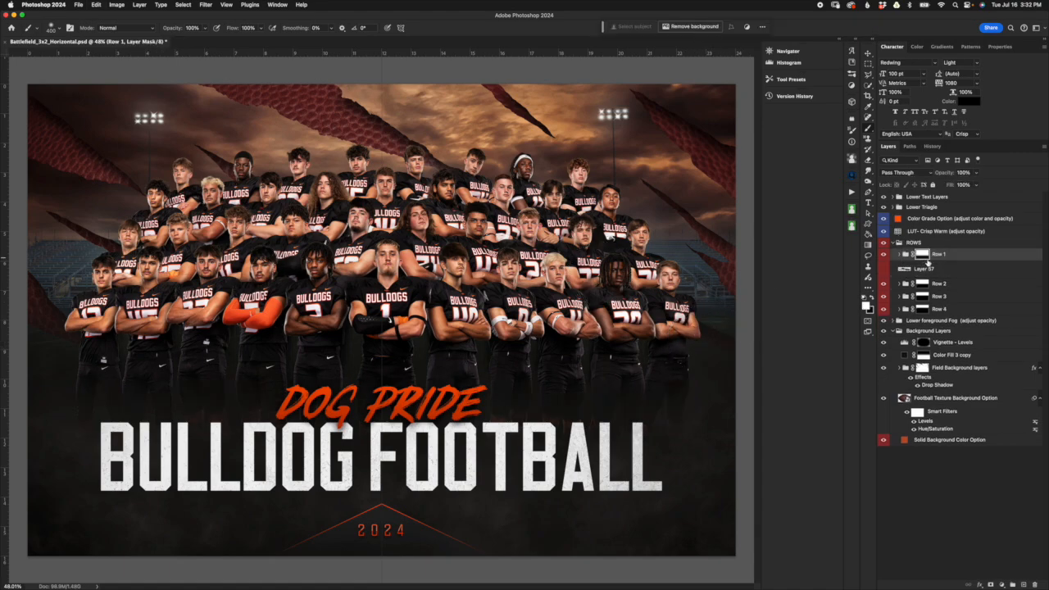
# Target the Row 1 layer mask with the Gradient tool, and collapse the ROWS and Background Layers groups
pyautogui.click(924, 256)
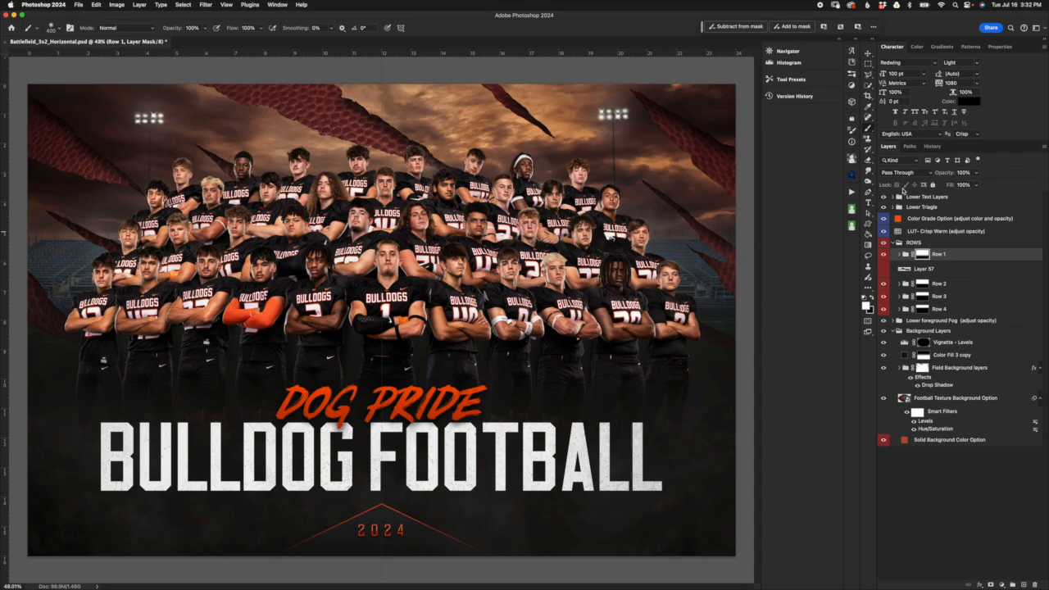
pyautogui.press('v')
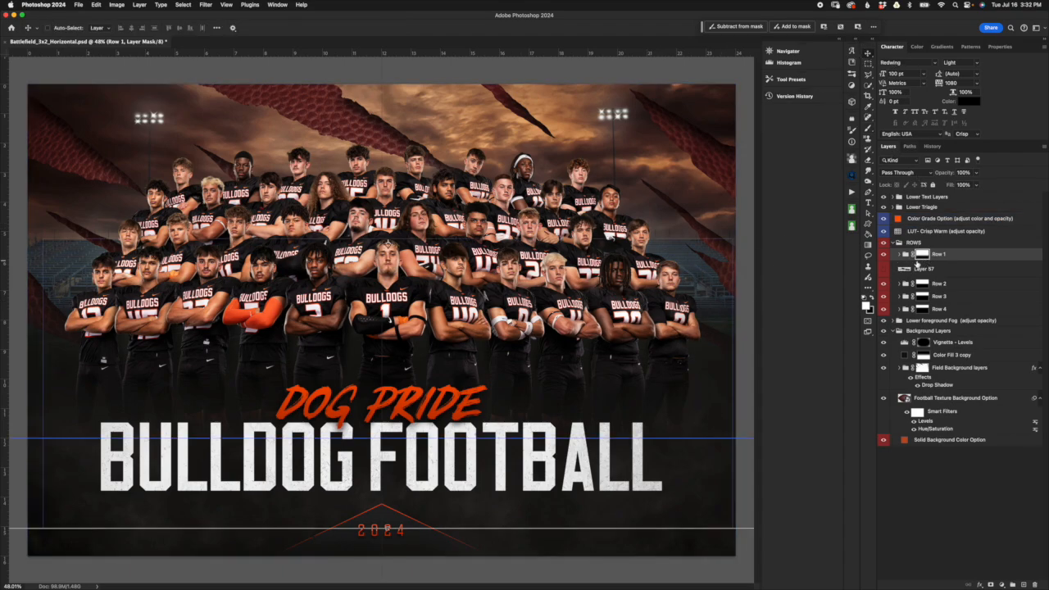
pyautogui.press('g')
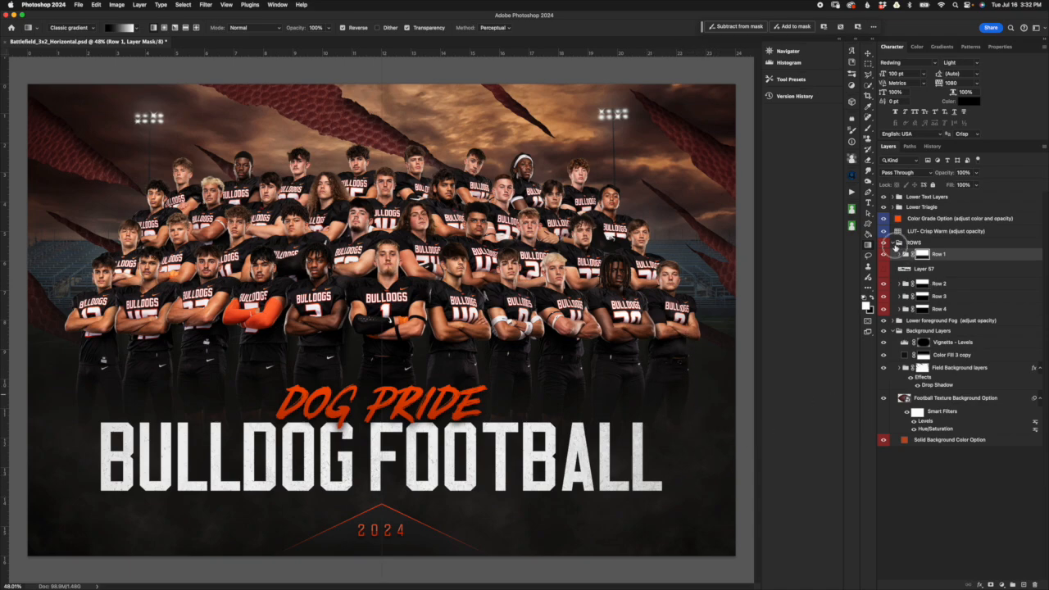
pyautogui.click(893, 244)
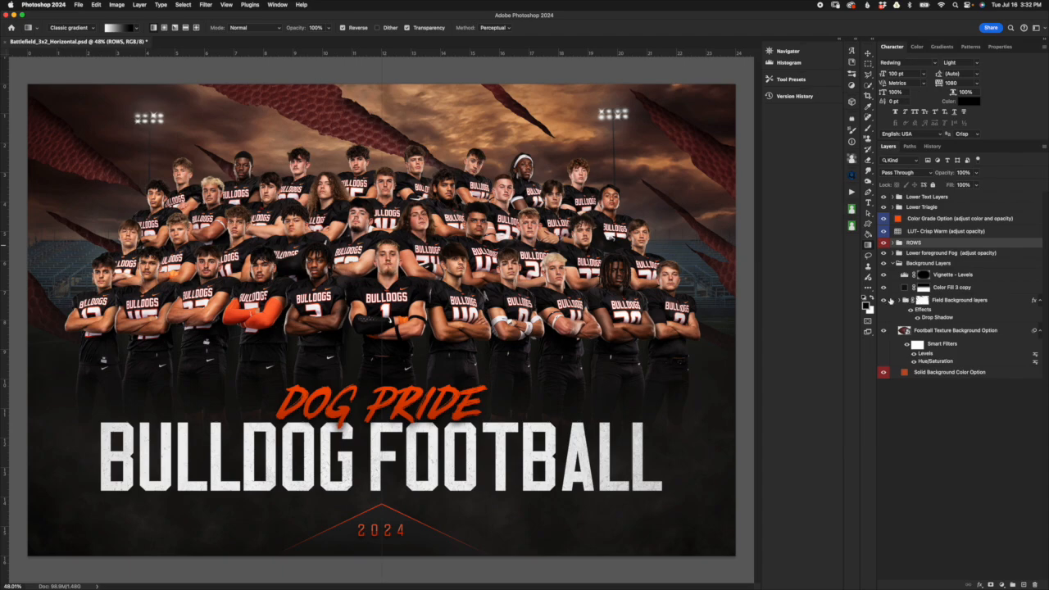
pyautogui.click(893, 263)
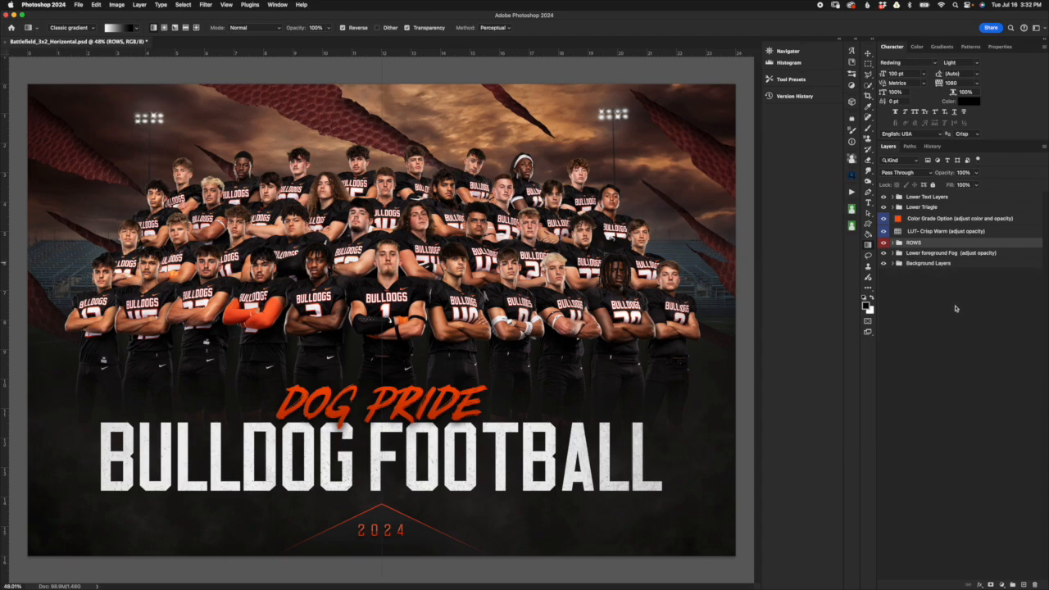